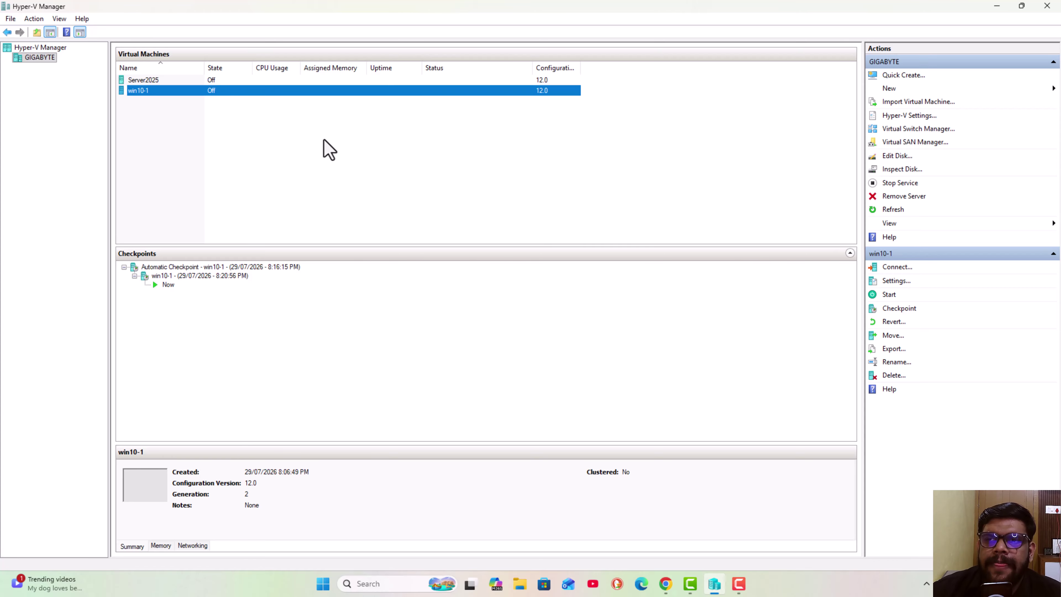
- Briefly open This PC from the desktop, then return to Hyper-V Manager
{"action": "left_click", "coordinate": [997, 8]}
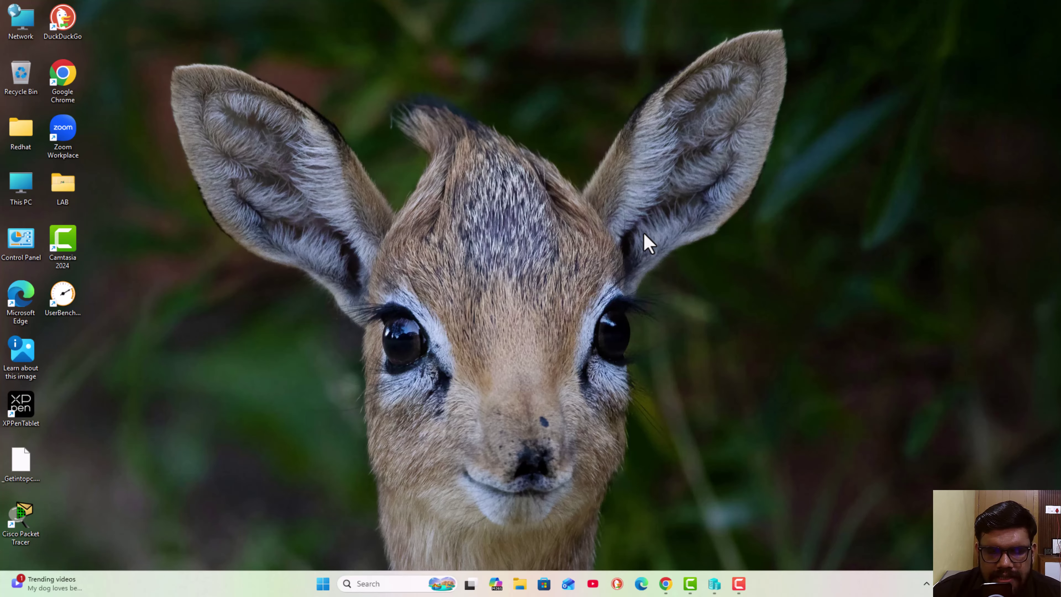
{"action": "double_click", "coordinate": [21, 186]}
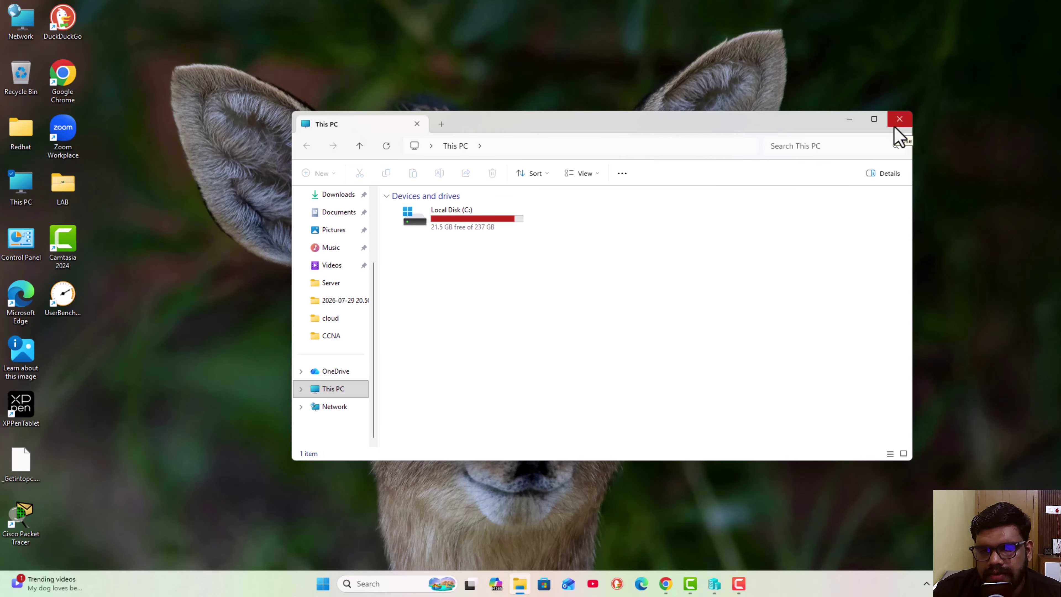
{"action": "left_click", "coordinate": [898, 120]}
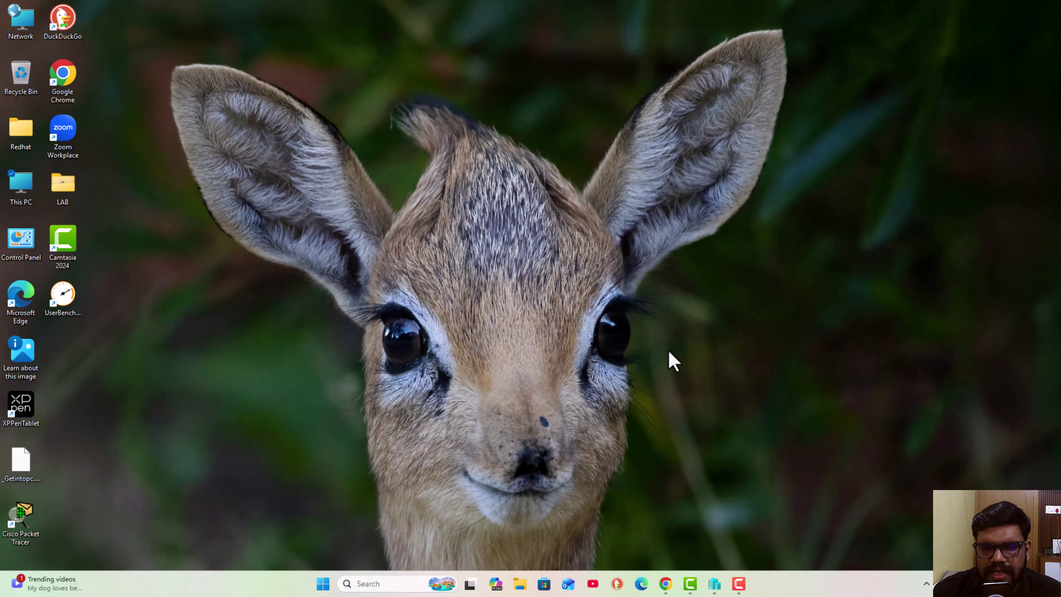
{"action": "left_click", "coordinate": [714, 583]}
- Connect to Server2025, start it, and move its connection window right
{"action": "left_click", "coordinate": [172, 78]}
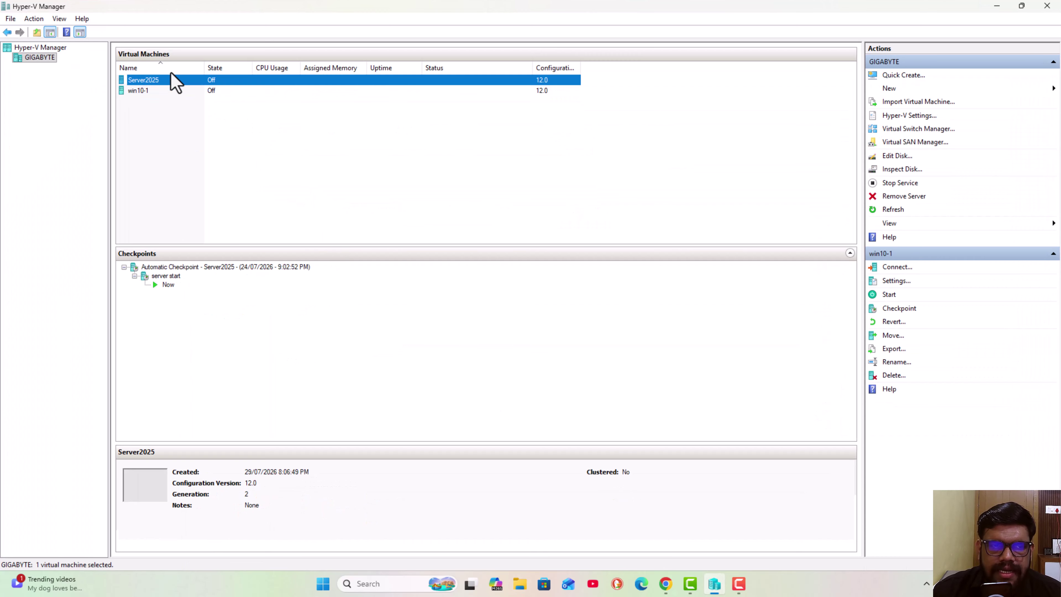
{"action": "left_click", "coordinate": [362, 204]}
{"action": "right_click", "coordinate": [207, 80]}
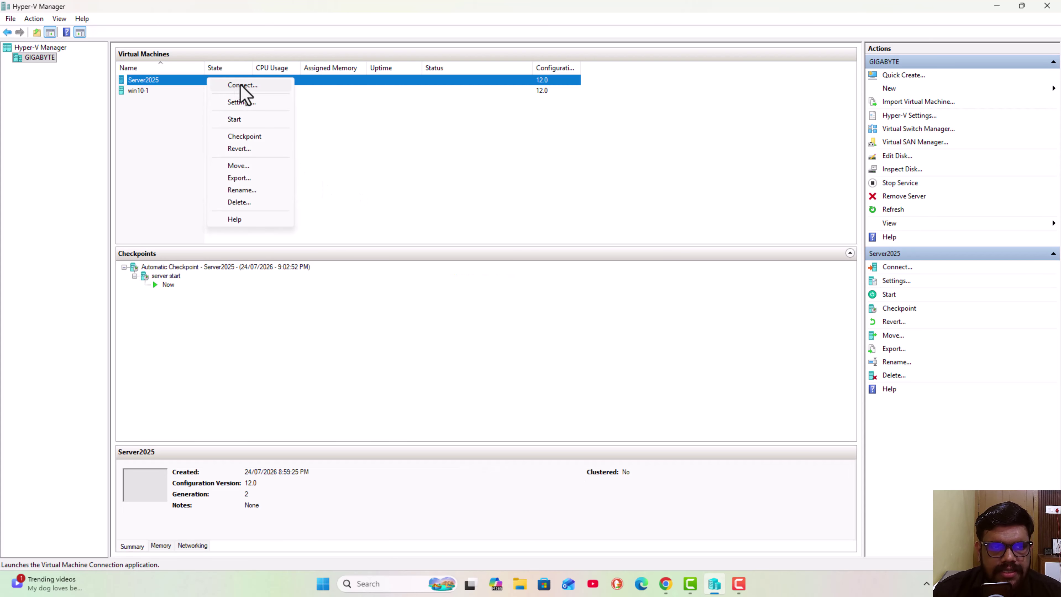
{"action": "left_click", "coordinate": [240, 86]}
{"action": "left_click", "coordinate": [535, 217]}
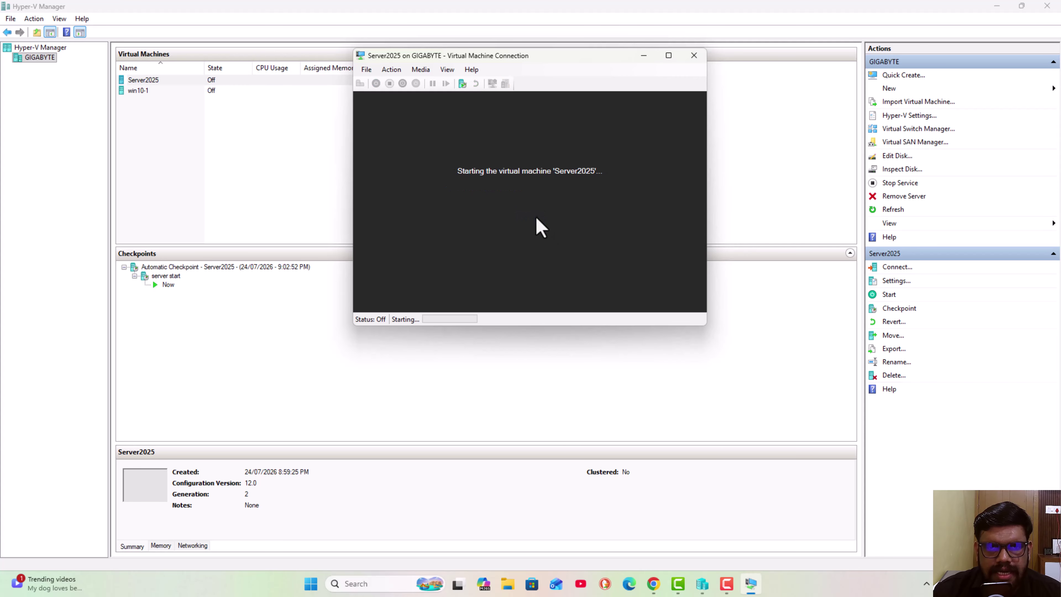
{"action": "left_click_drag", "start_coordinate": [493, 58], "coordinate": [540, 61]}
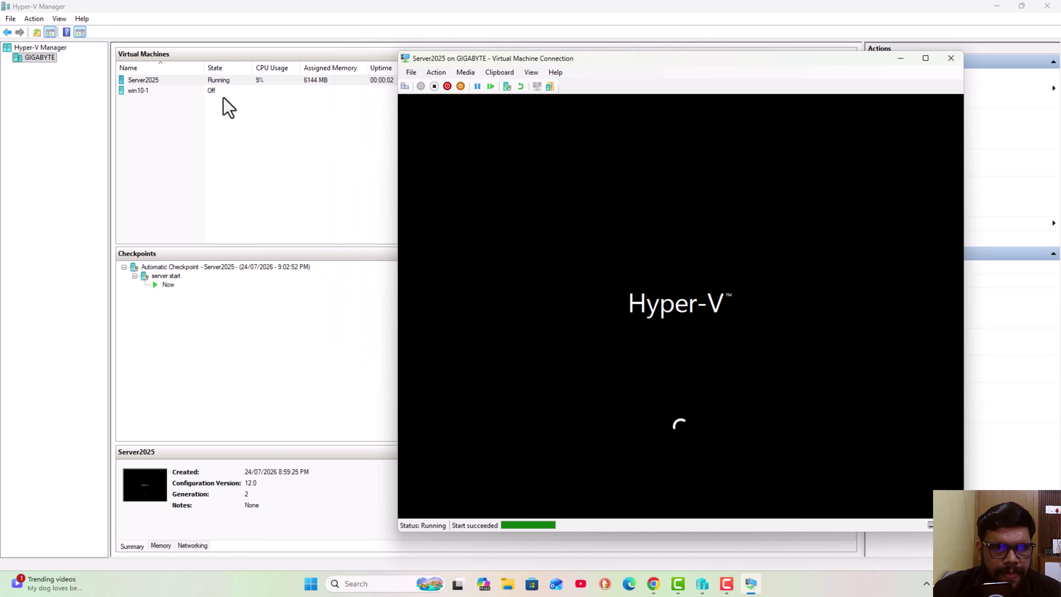
- Connect to the win10-1 virtual machine and start it
{"action": "right_click", "coordinate": [224, 91]}
{"action": "left_click", "coordinate": [243, 99]}
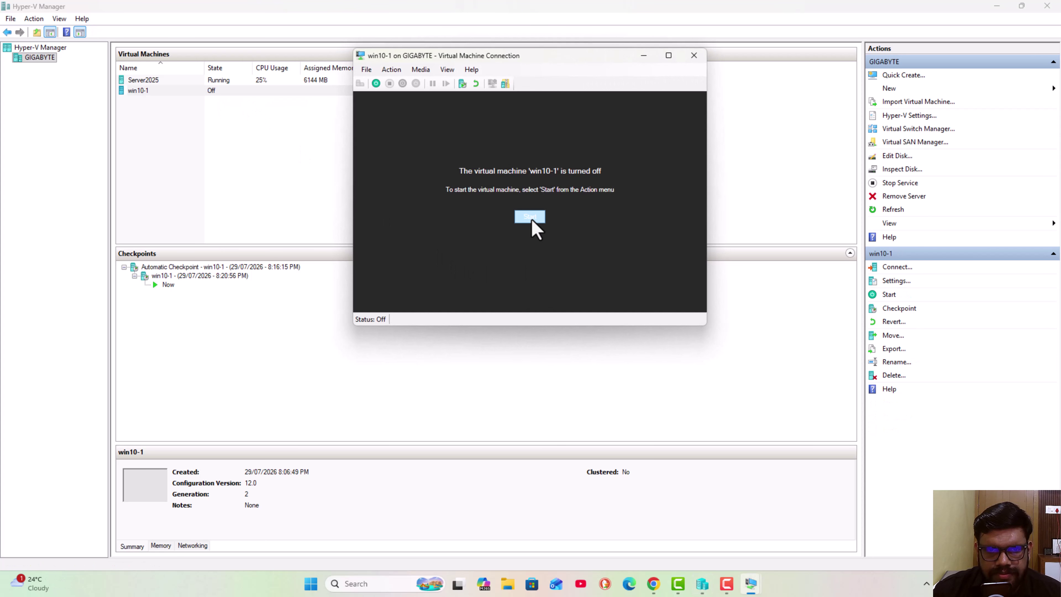
{"action": "left_click", "coordinate": [531, 220]}
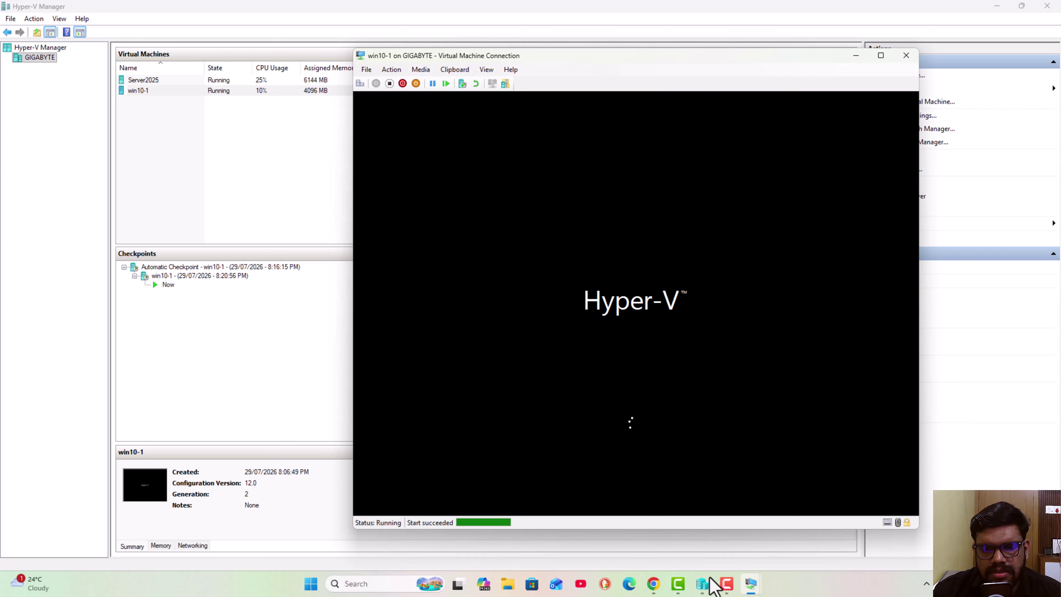
- Open a full-screen Server2025 session, then minimize it
{"action": "mouse_move", "coordinate": [748, 578]}
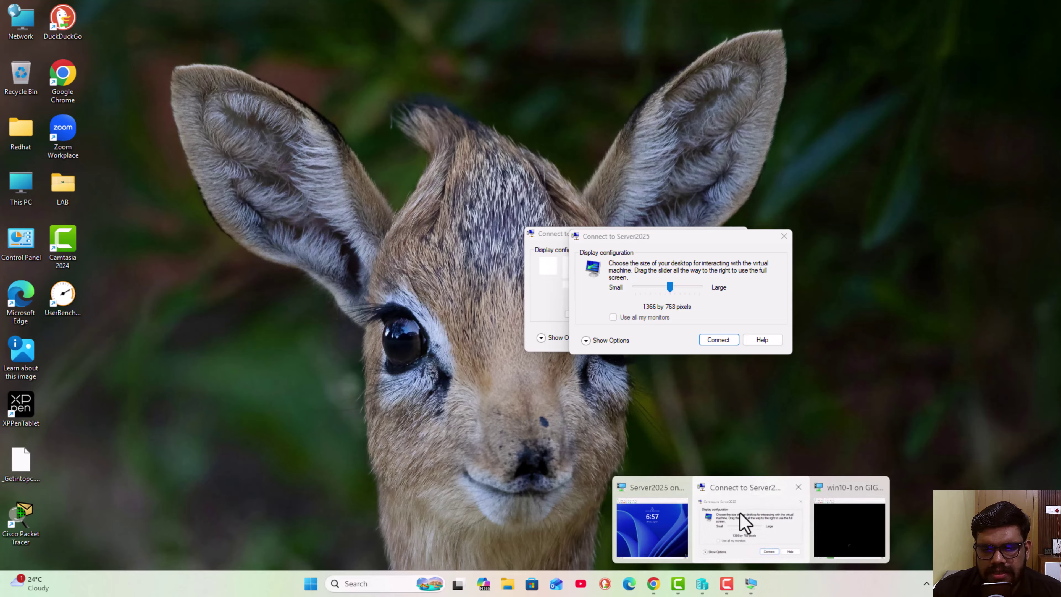
{"action": "left_click", "coordinate": [741, 519]}
{"action": "left_click", "coordinate": [698, 288]}
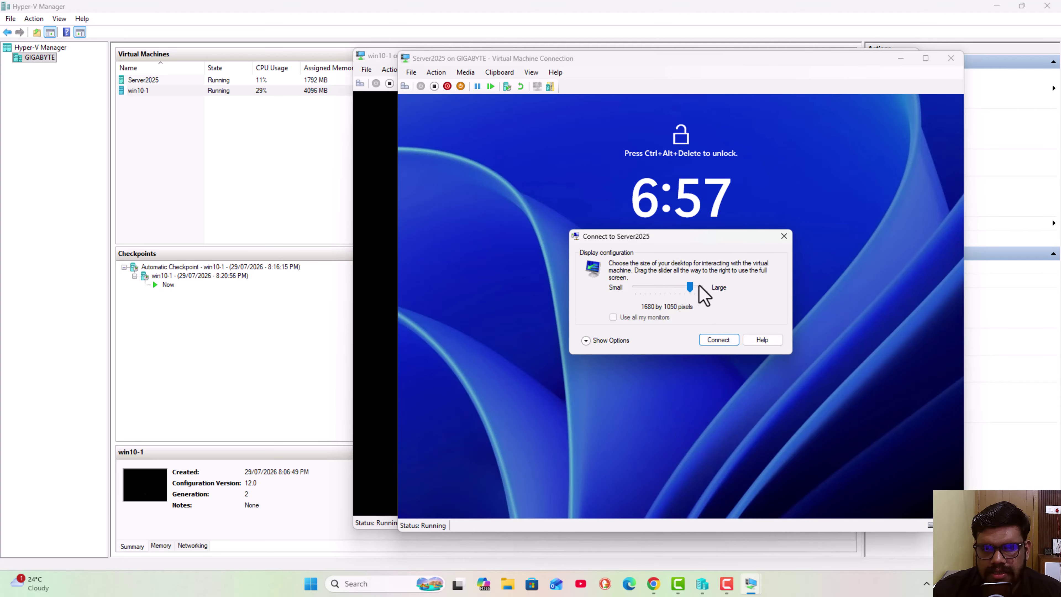
{"action": "left_click", "coordinate": [699, 287]}
{"action": "left_click", "coordinate": [721, 340]}
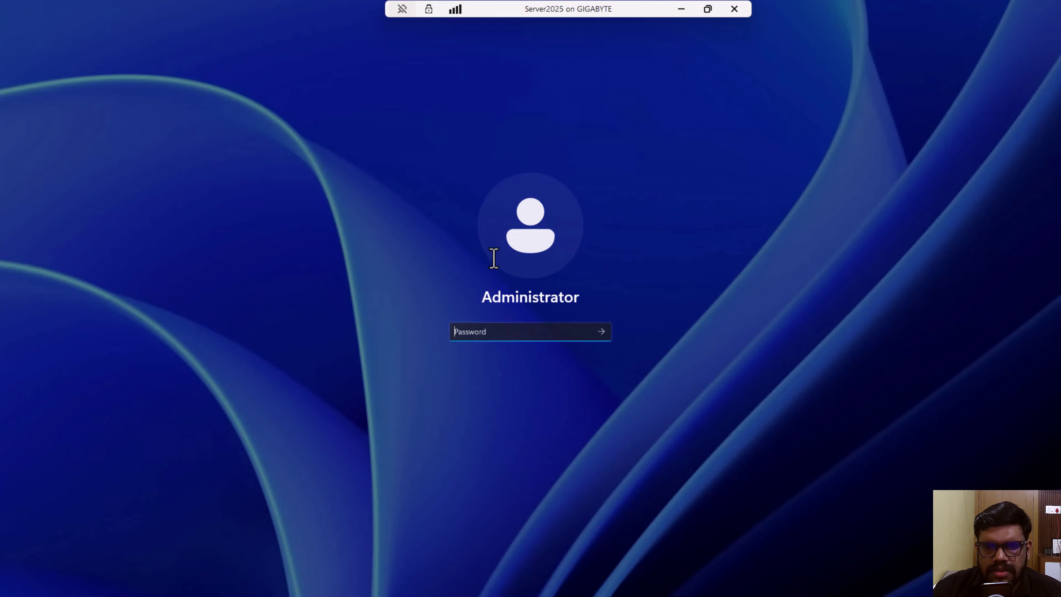
{"action": "left_click", "coordinate": [679, 9]}
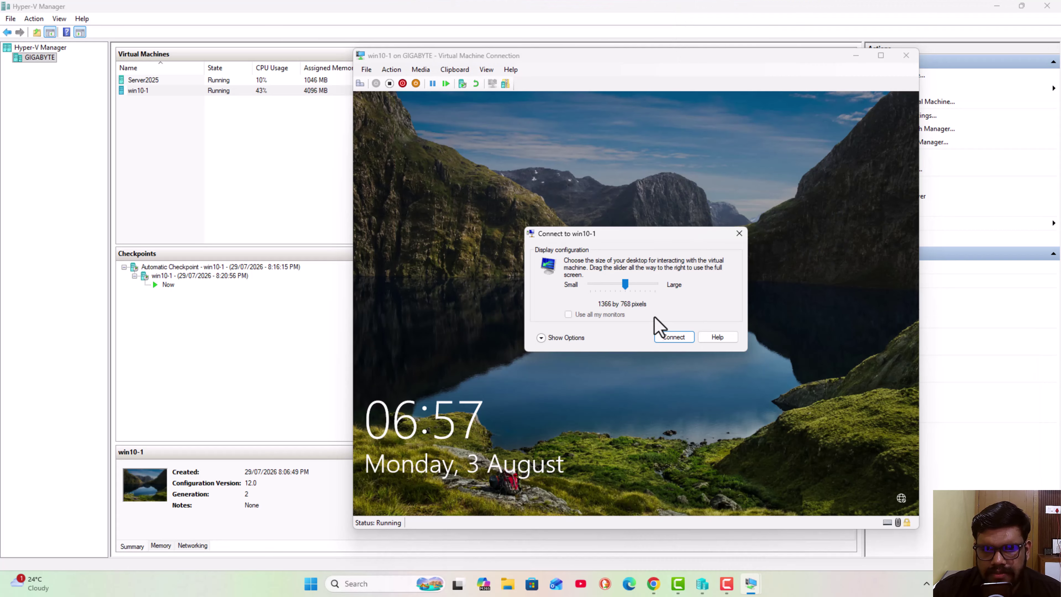
- Open a full-screen win10-1 session, sign in with its password, then minimize it
{"action": "left_click_drag", "start_coordinate": [626, 281], "coordinate": [656, 283]}
{"action": "left_click", "coordinate": [674, 339]}
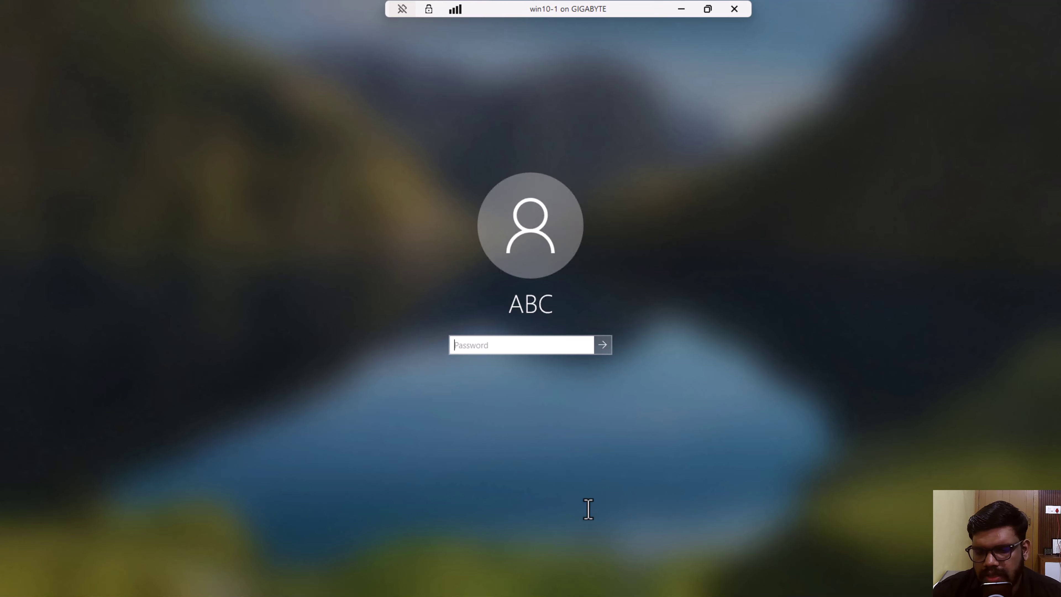
{"action": "key", "text": "Return"}
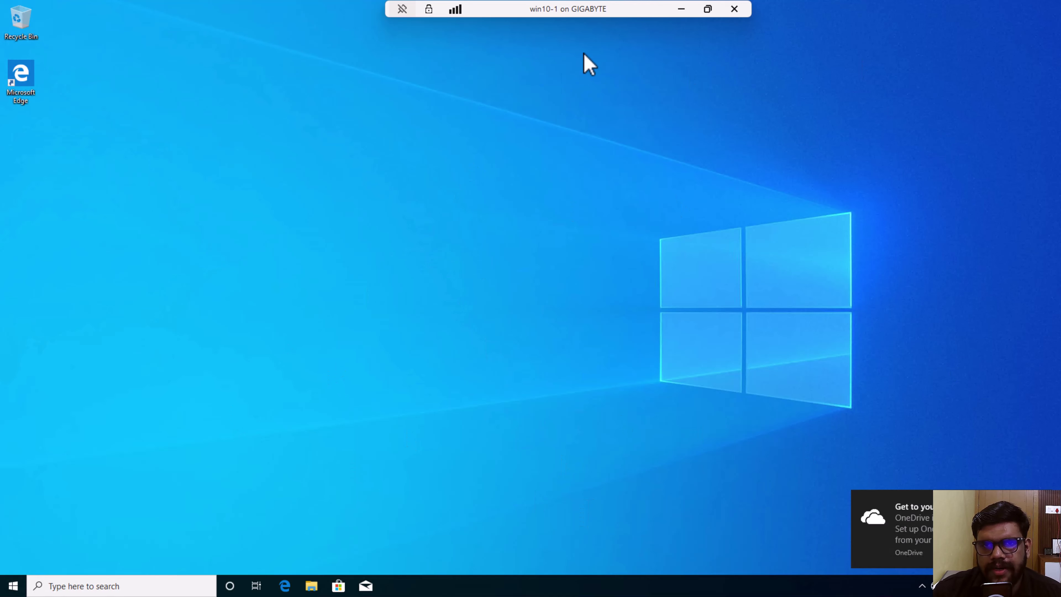
{"action": "left_click", "coordinate": [680, 9]}
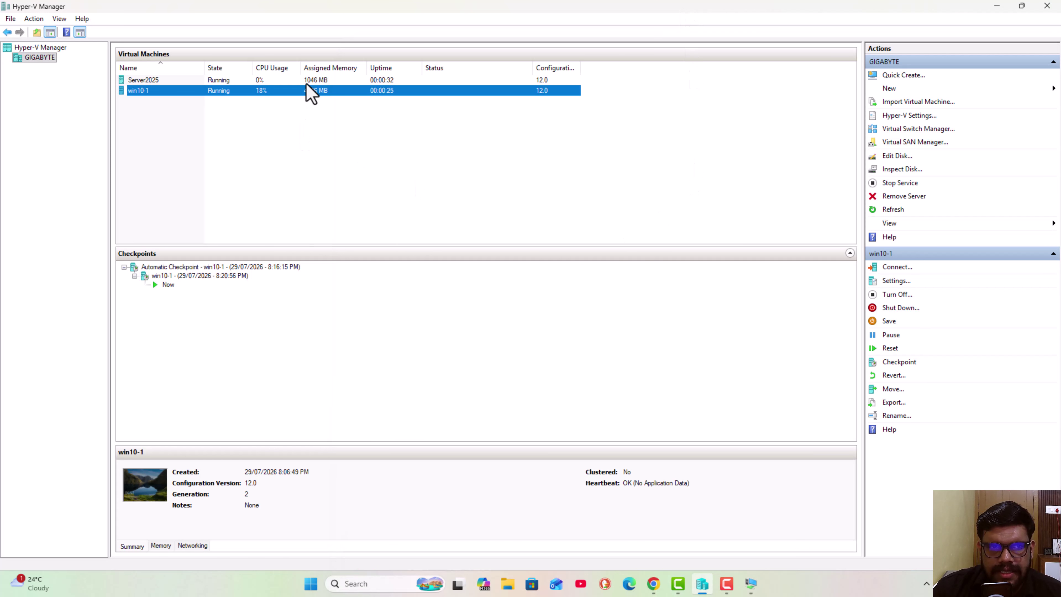
- Snap the windowed win10-1 session to the left half, with Hyper-V Manager on the right
{"action": "mouse_move", "coordinate": [750, 581]}
{"action": "left_click", "coordinate": [780, 543]}
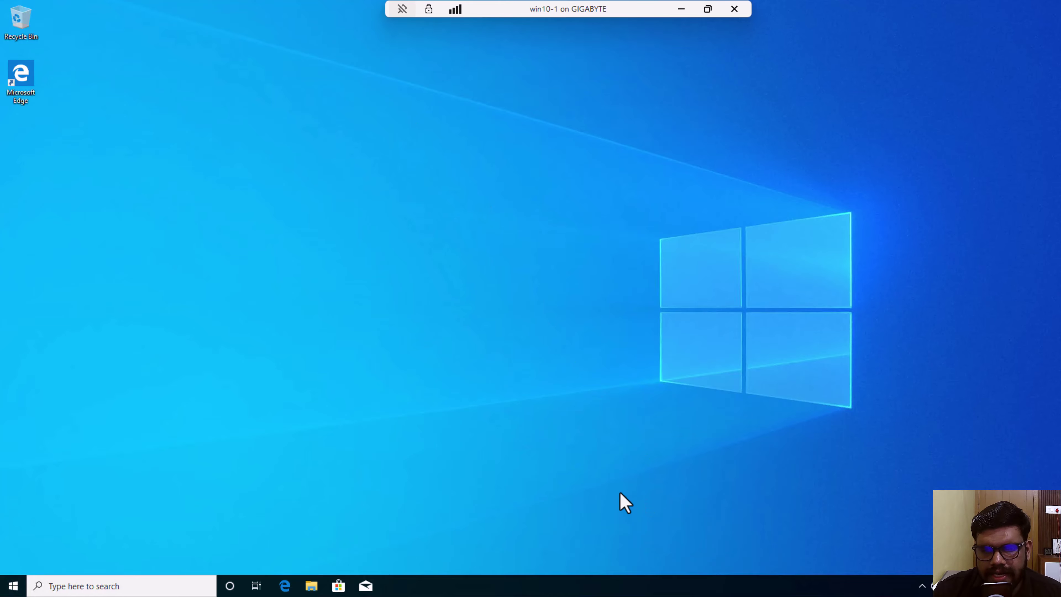
{"action": "left_click", "coordinate": [708, 9]}
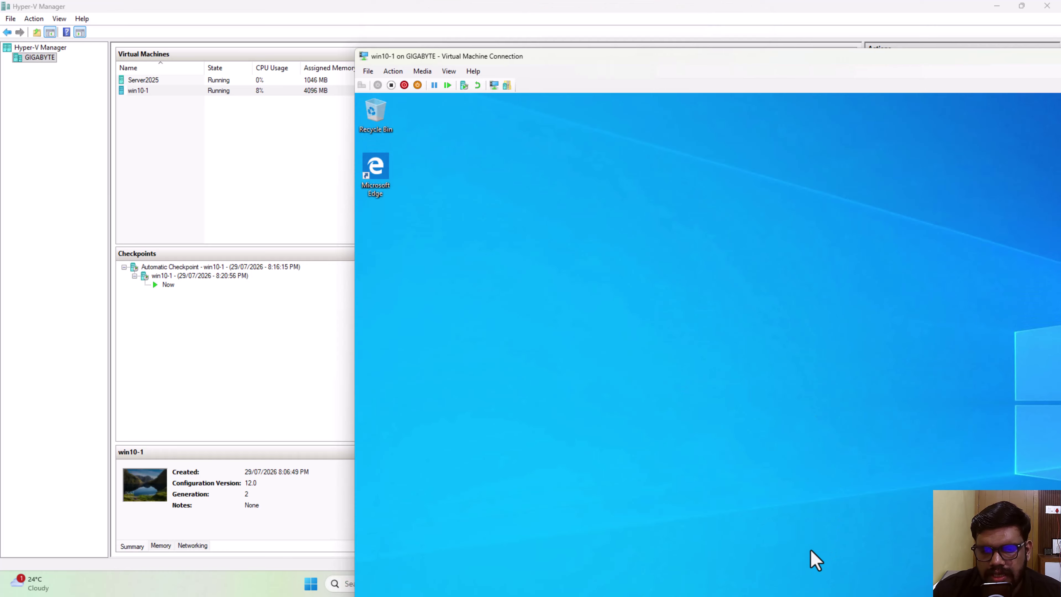
{"action": "left_click_drag", "start_coordinate": [651, 64], "coordinate": [438, 35]}
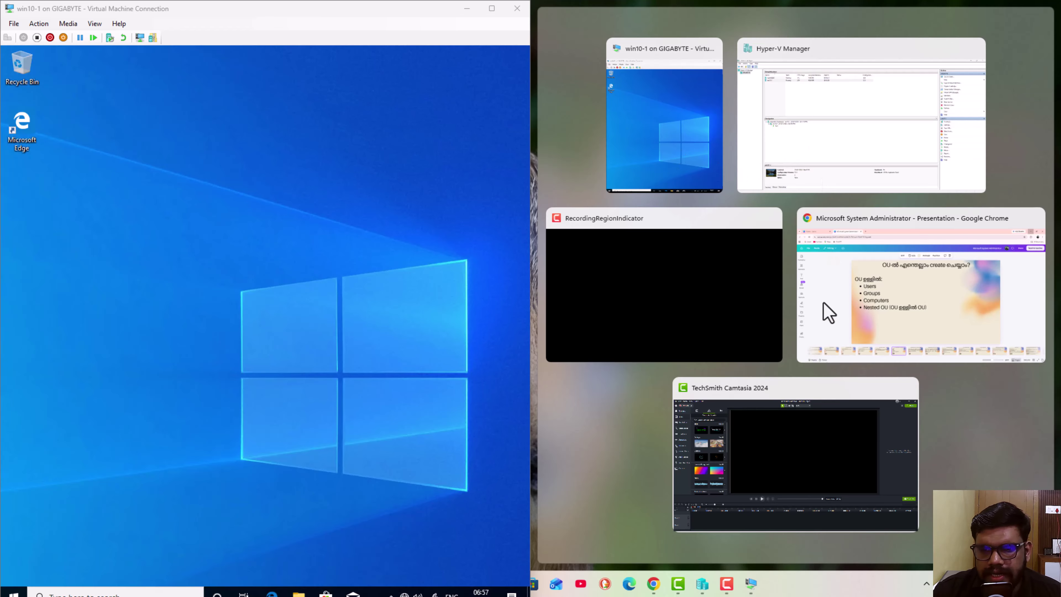
{"action": "left_click", "coordinate": [810, 135]}
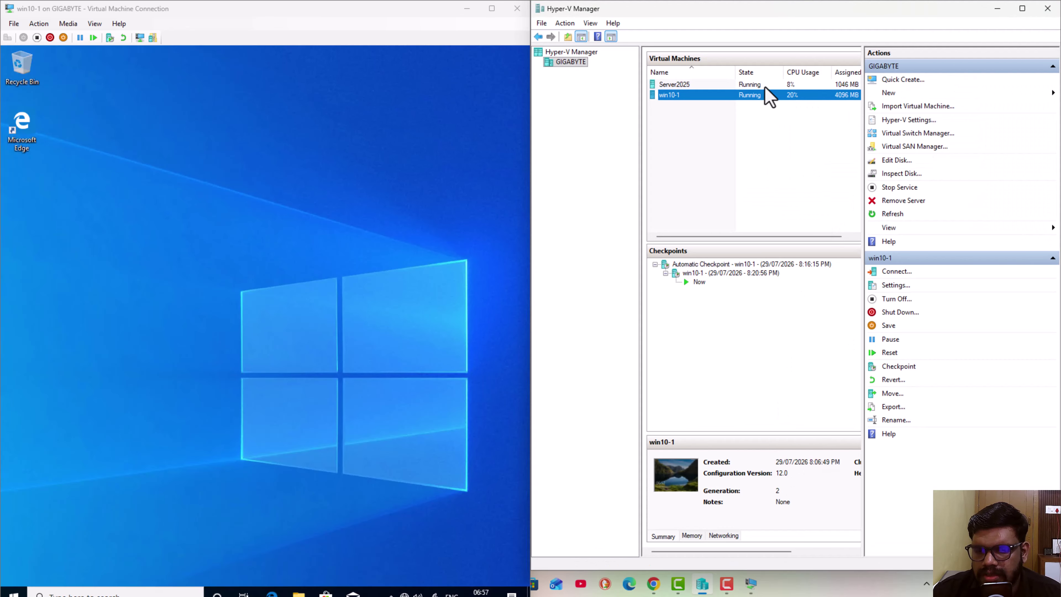
{"action": "left_click", "coordinate": [750, 586]}
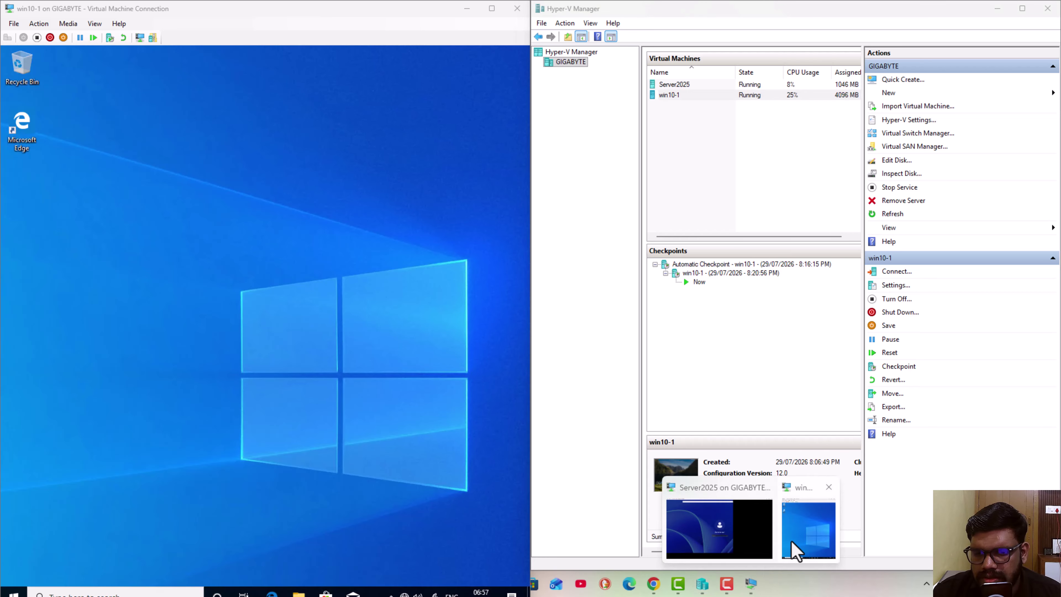
{"action": "left_click", "coordinate": [793, 506]}
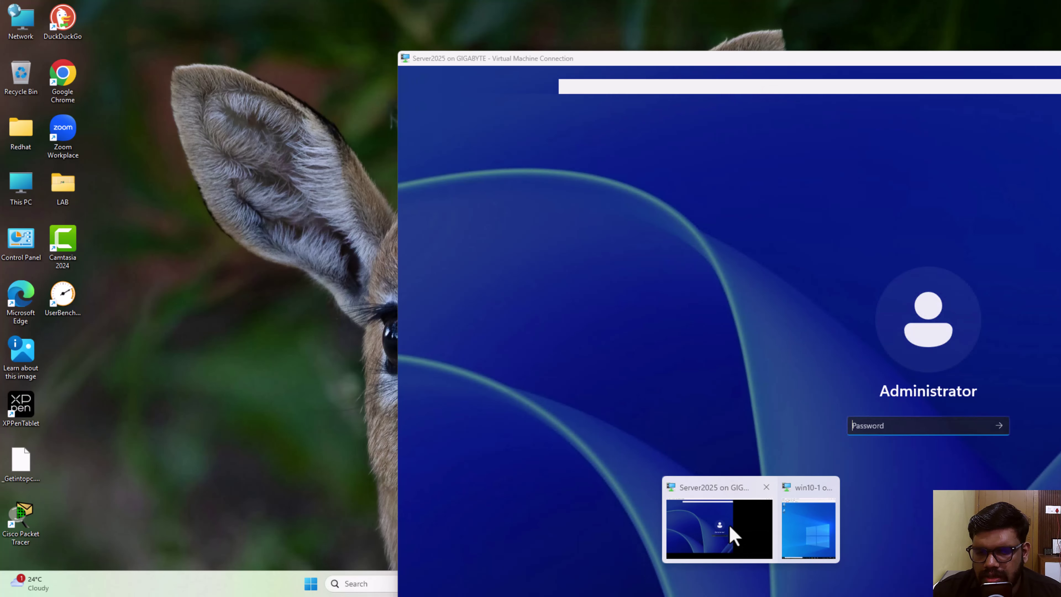
- Move the windowed Server2025 session up and left, then maximize the win10-1 window
{"action": "left_click", "coordinate": [731, 534]}
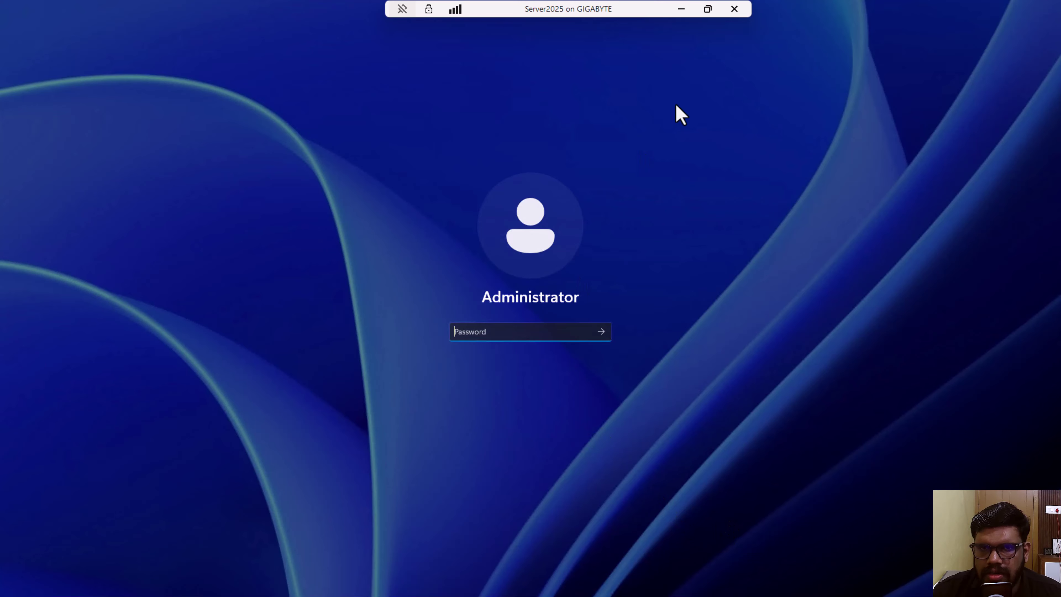
{"action": "left_click", "coordinate": [702, 12]}
{"action": "left_click_drag", "start_coordinate": [693, 54], "coordinate": [693, 23]}
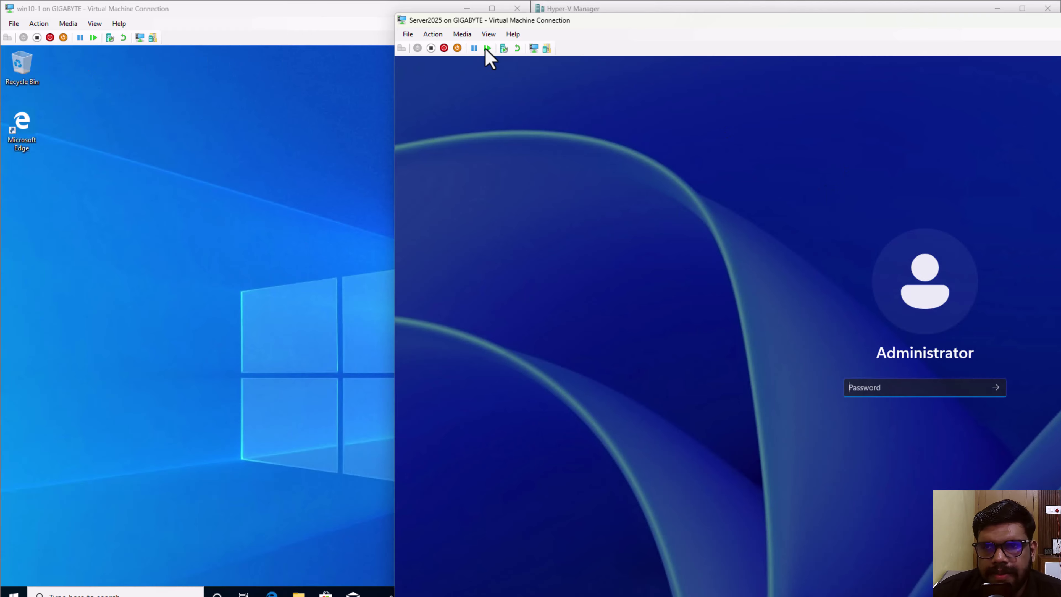
{"action": "left_click_drag", "start_coordinate": [660, 19], "coordinate": [557, 38]}
{"action": "left_click", "coordinate": [213, 13]}
{"action": "left_click_drag", "start_coordinate": [215, 13], "coordinate": [334, 13]}
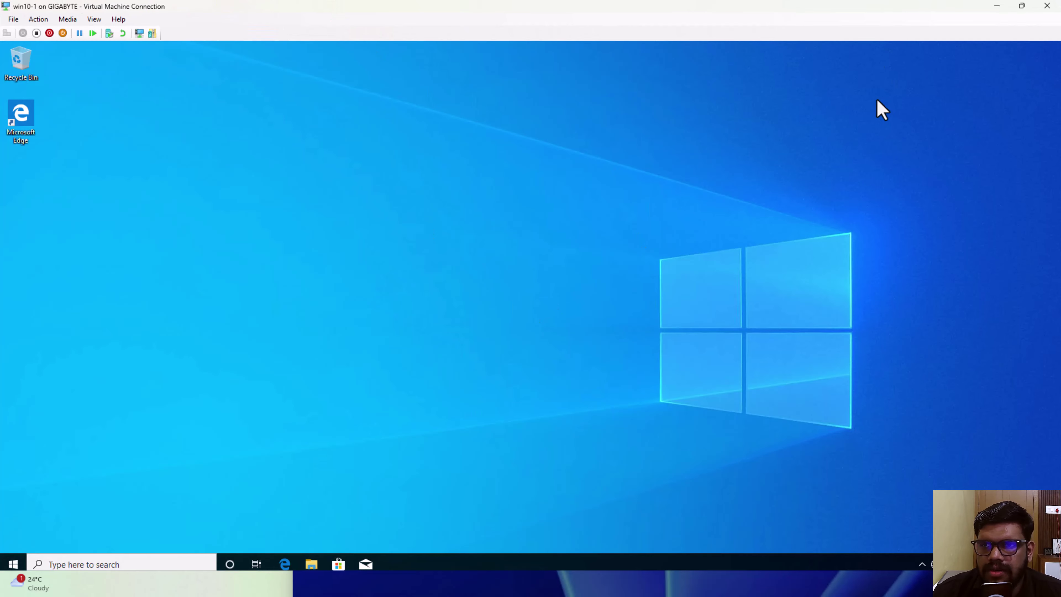
- Minimize win10-1, move the Server2025 window left, then minimize it and Hyper-V Manager
{"action": "left_click", "coordinate": [996, 6]}
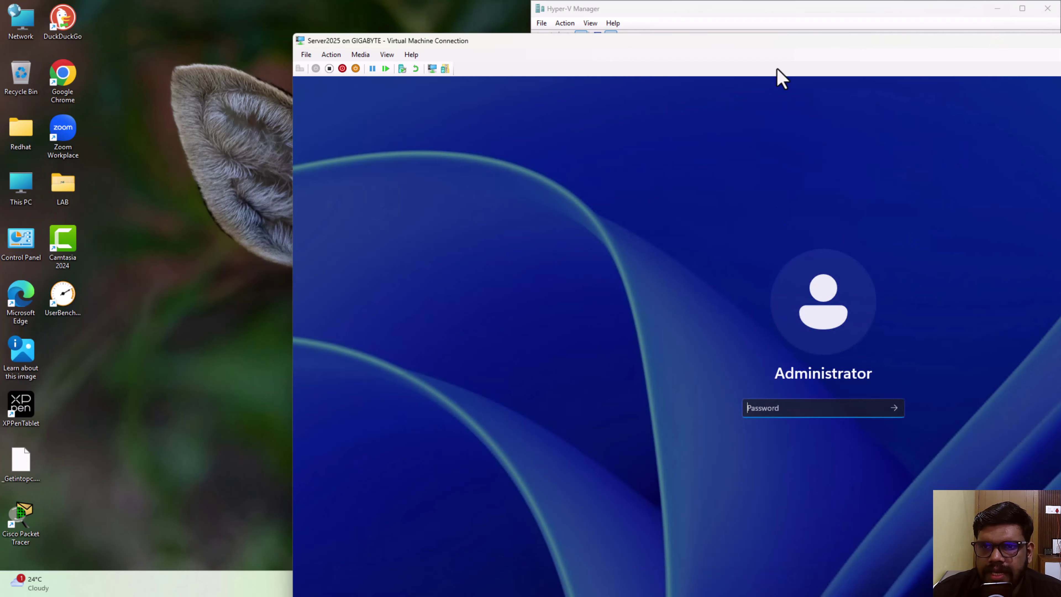
{"action": "left_click_drag", "start_coordinate": [864, 40], "coordinate": [729, 41]}
{"action": "left_click_drag", "start_coordinate": [980, 47], "coordinate": [775, 52]}
{"action": "left_click", "coordinate": [951, 45]}
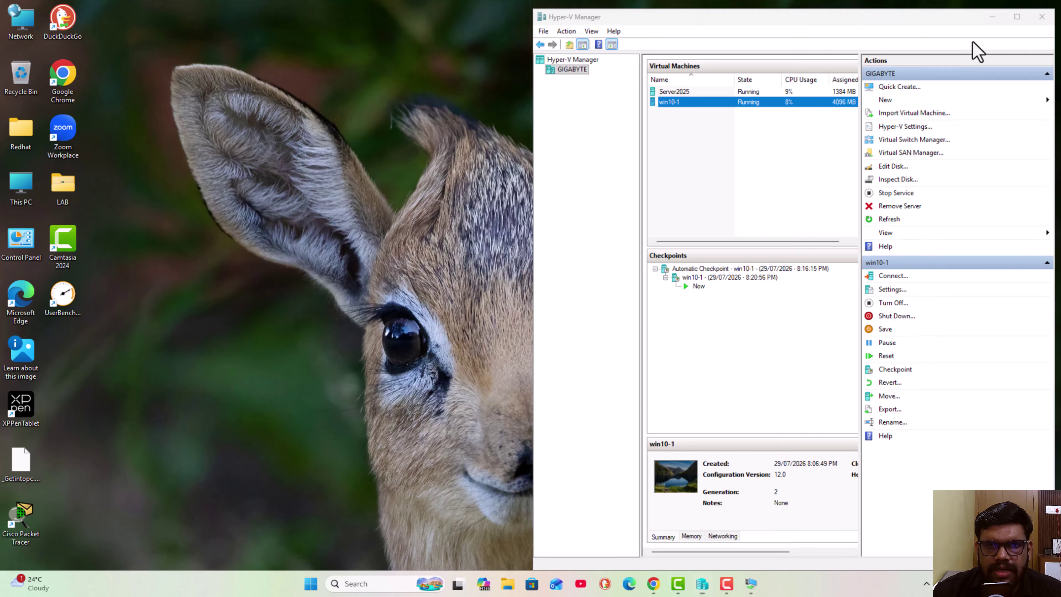
{"action": "left_click", "coordinate": [996, 8]}
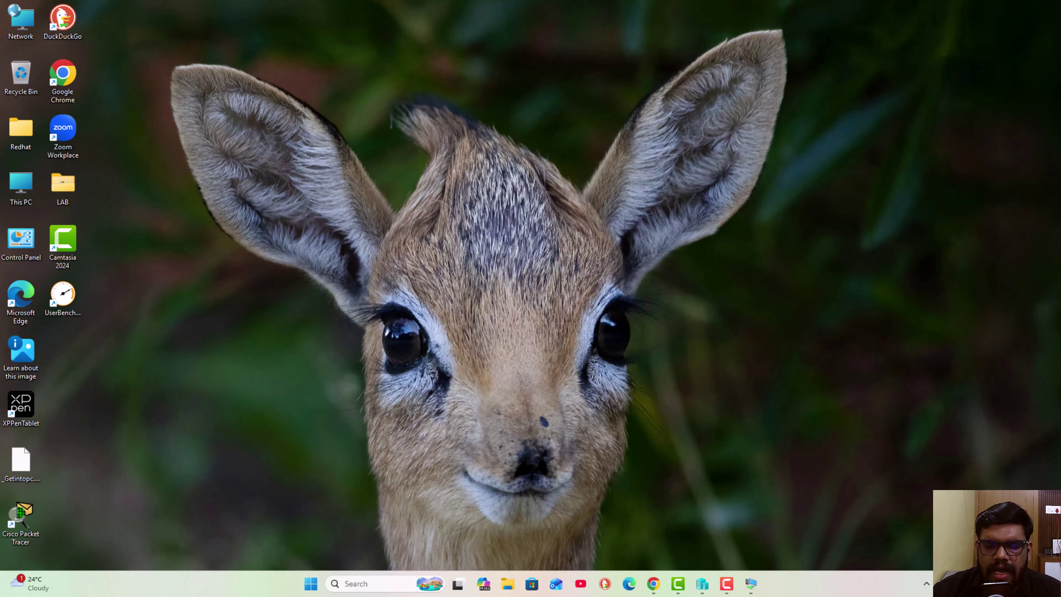
- Enter the Administrator password in the Server2025 window and sign in
{"action": "mouse_move", "coordinate": [751, 583]}
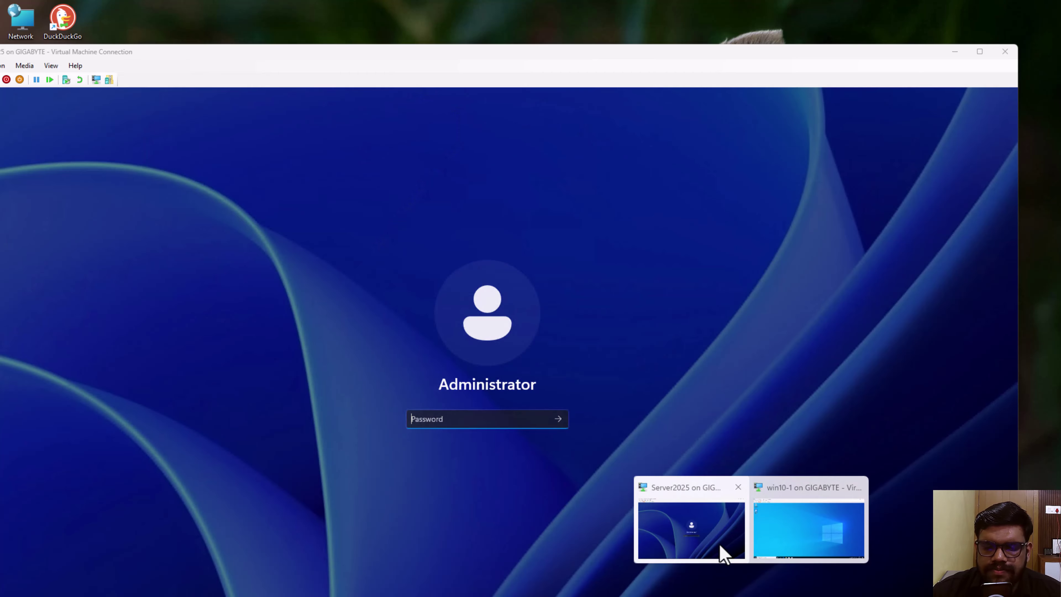
{"action": "left_click", "coordinate": [727, 544]}
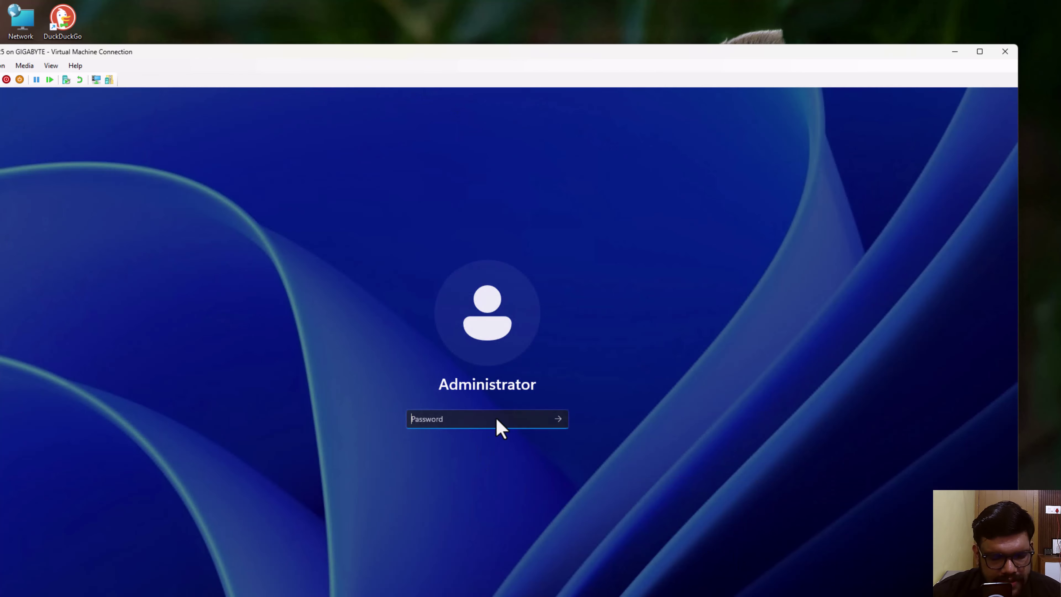
{"action": "type", "text": "********"}
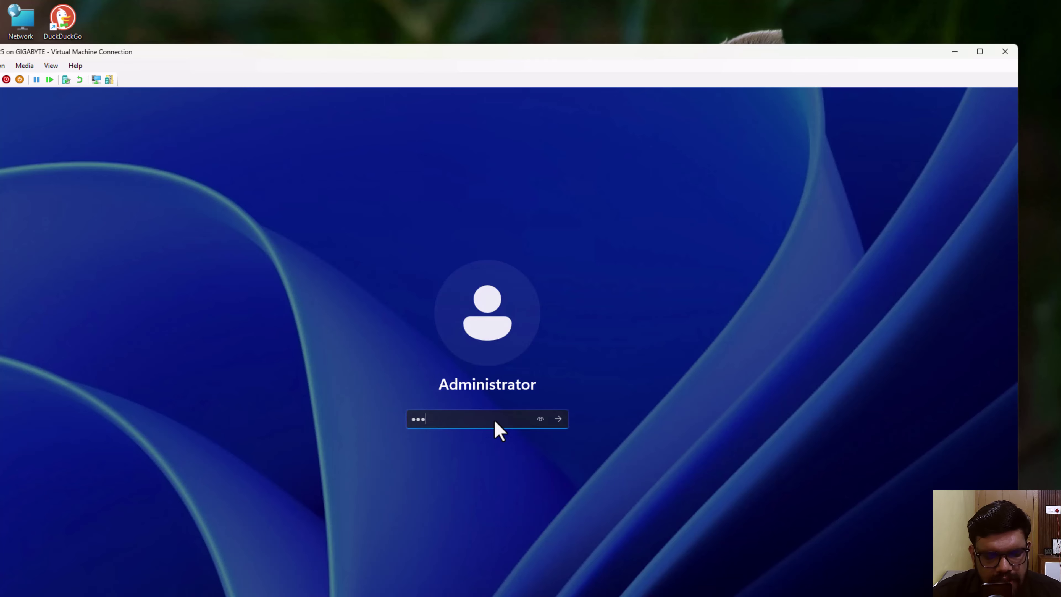
{"action": "key", "text": "Return"}
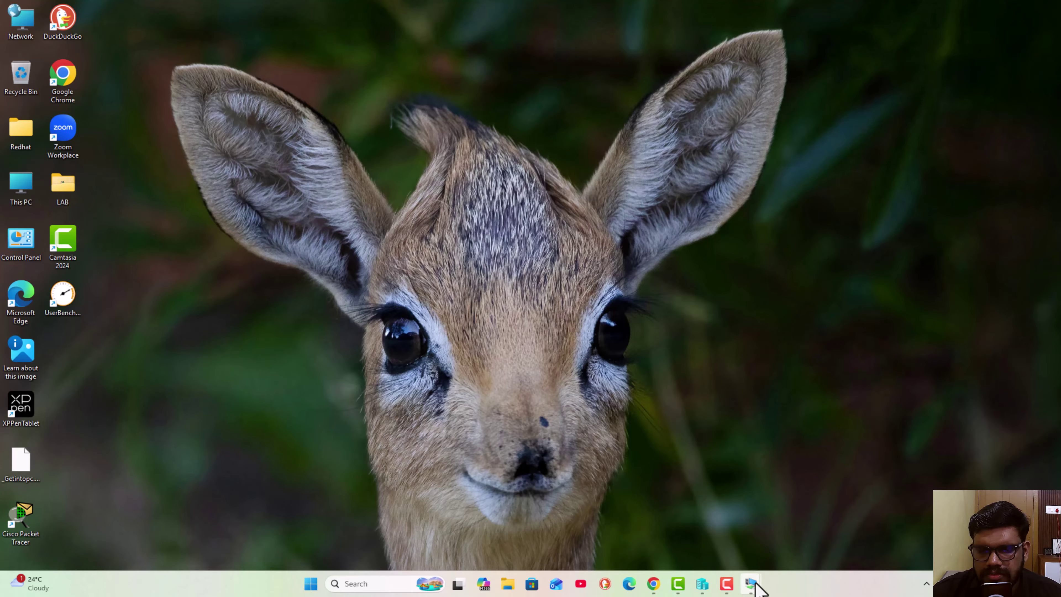
- Shut down win10-1 via Start > Power, close its window, and bring up Server2025
{"action": "mouse_move", "coordinate": [753, 585]}
{"action": "left_click", "coordinate": [798, 527]}
{"action": "left_click", "coordinate": [13, 564]}
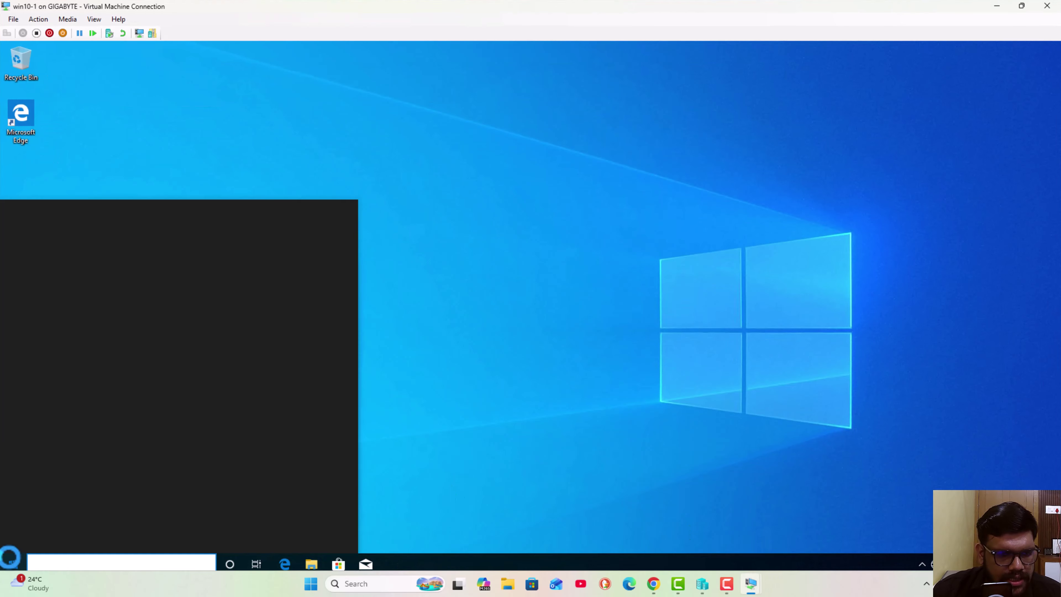
{"action": "left_click", "coordinate": [14, 537]}
{"action": "left_click", "coordinate": [37, 494]}
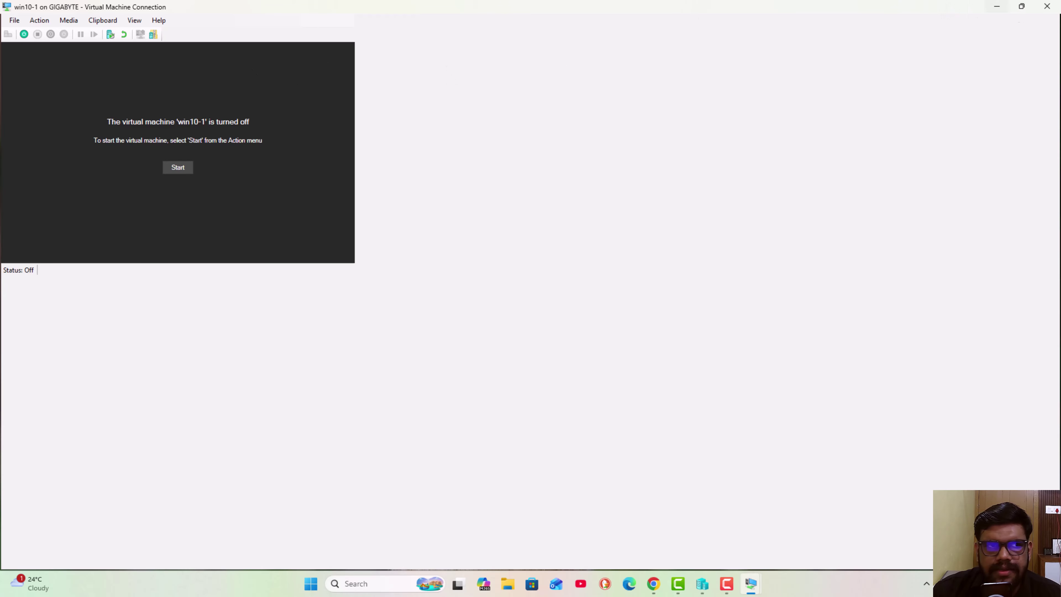
{"action": "left_click", "coordinate": [1047, 7]}
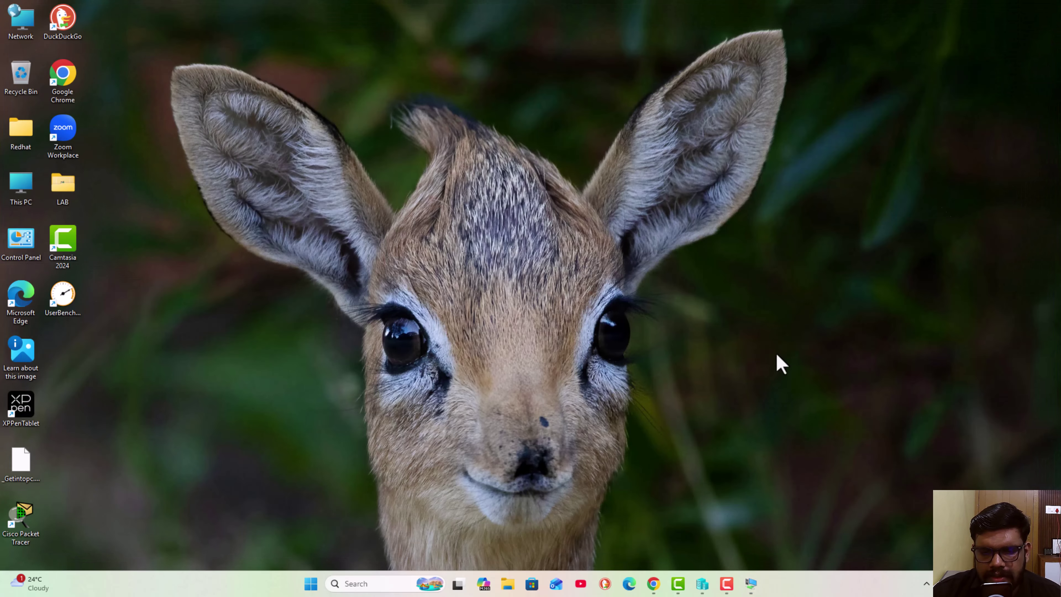
{"action": "left_click", "coordinate": [750, 583]}
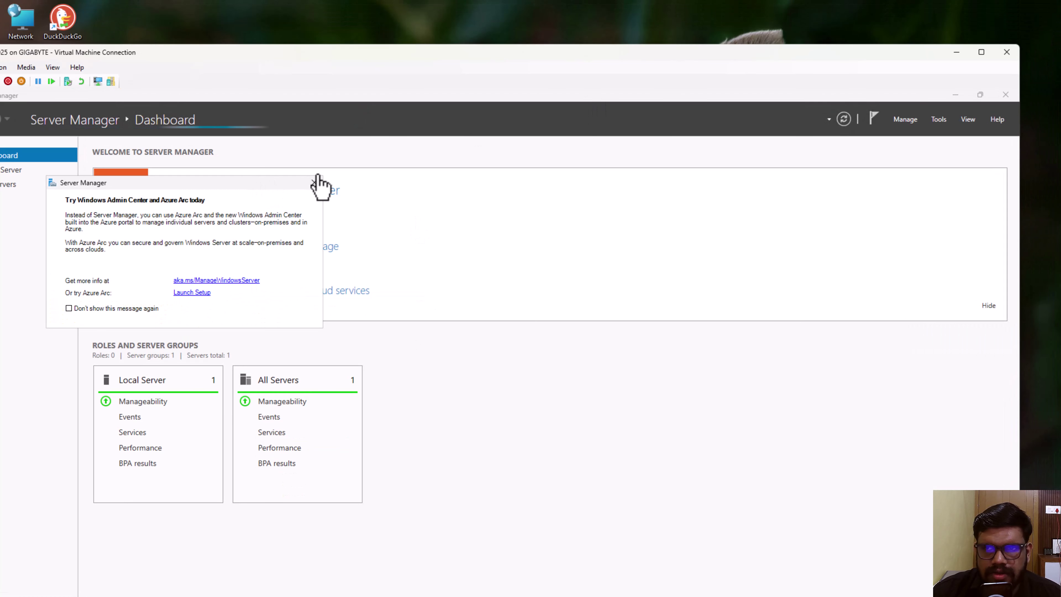
- Close the 'Try Windows Admin Center' pop-up and maximize the Server2025 connection window
{"action": "left_click", "coordinate": [314, 183]}
{"action": "left_click", "coordinate": [980, 53]}
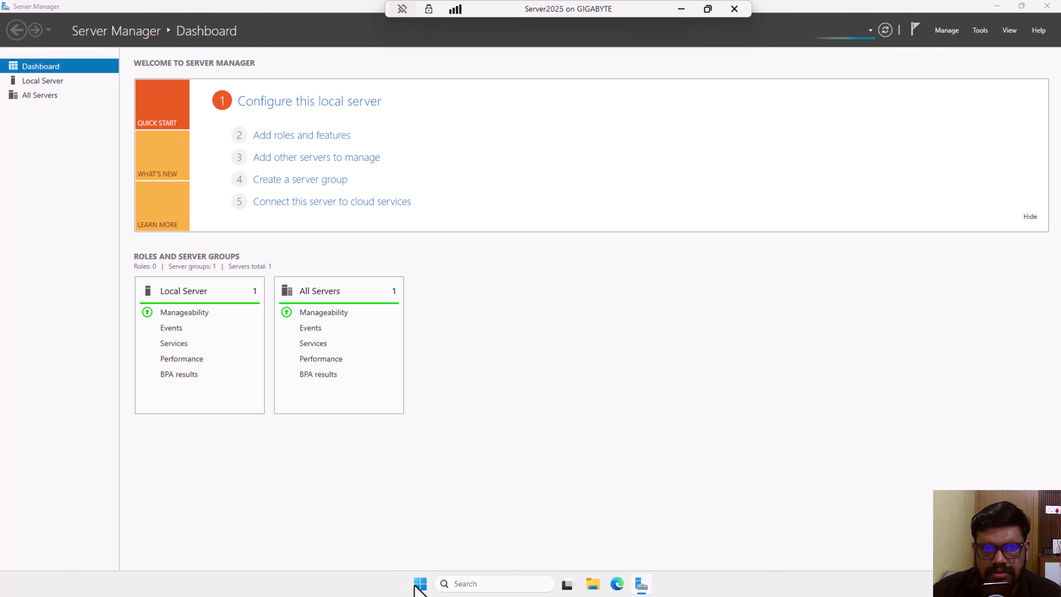
- Shut down Server2025 via Start > Power, continuing with reason 'Other (Unplanned)'
{"action": "left_click", "coordinate": [419, 583]}
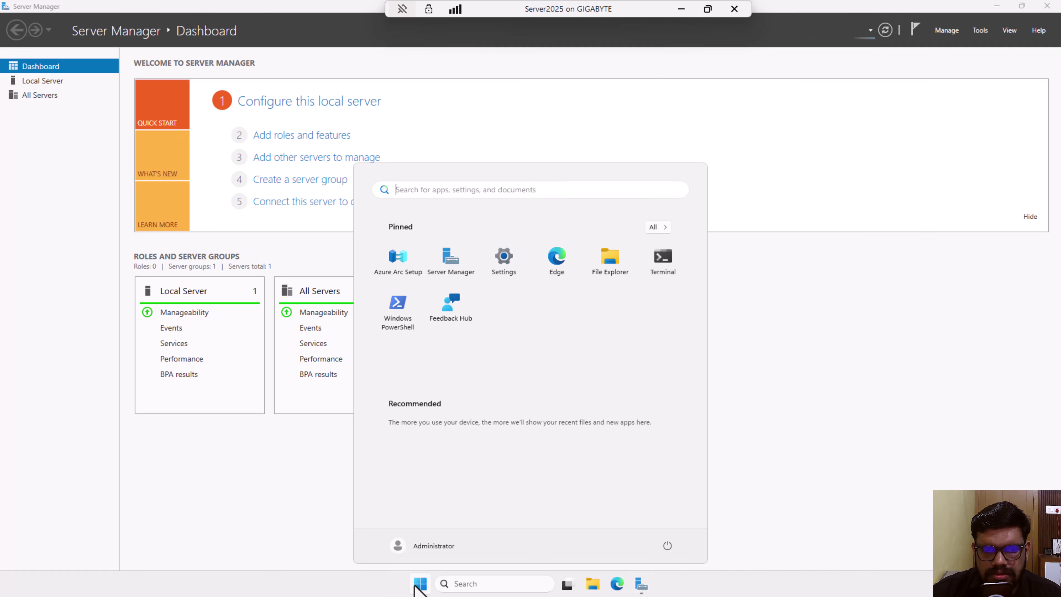
{"action": "left_click", "coordinate": [668, 545]}
{"action": "left_click", "coordinate": [670, 507]}
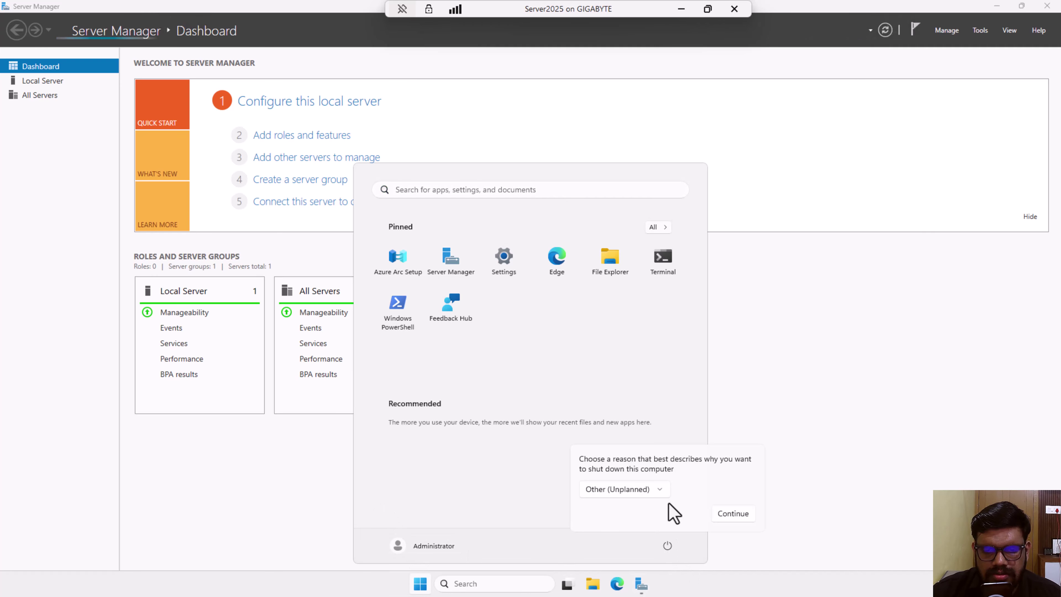
{"action": "left_click", "coordinate": [717, 505]}
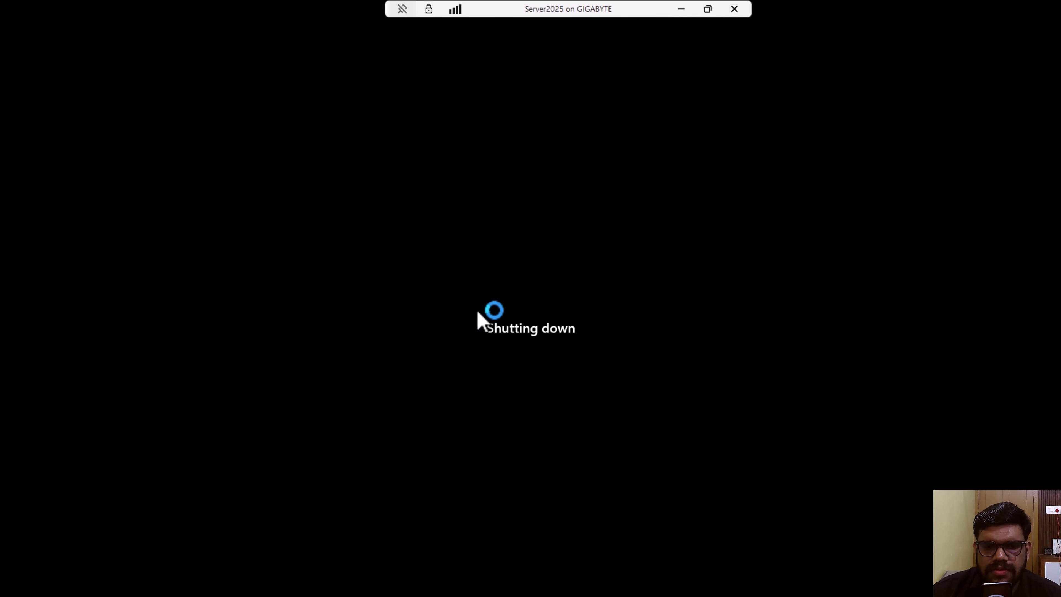
- Close the Server2025 connection window, maximize Hyper-V Manager, and check Server2025 and win10-1 are off
{"action": "left_click", "coordinate": [708, 8]}
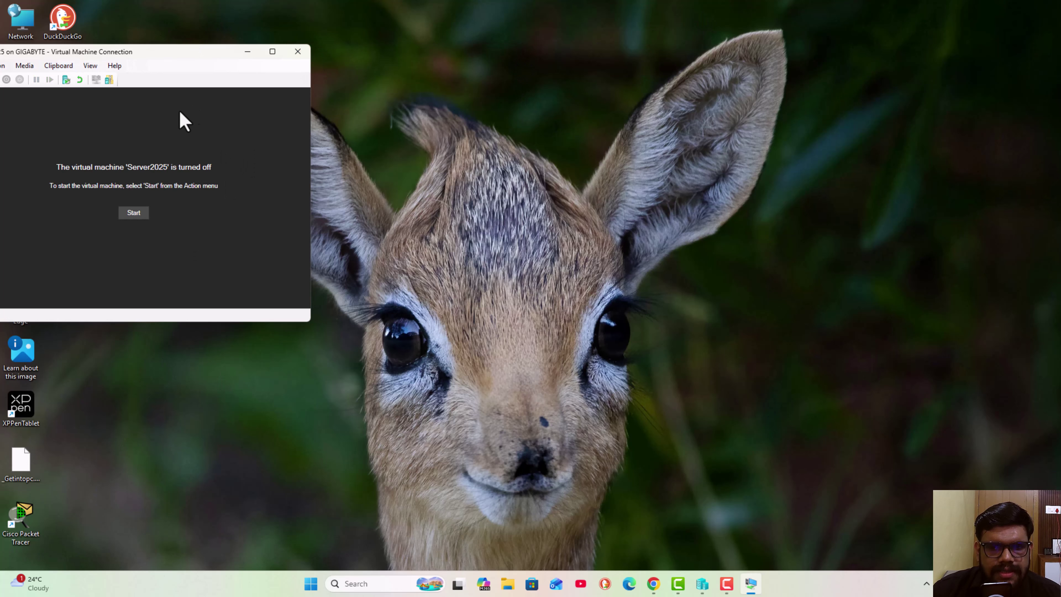
{"action": "left_click", "coordinate": [298, 51]}
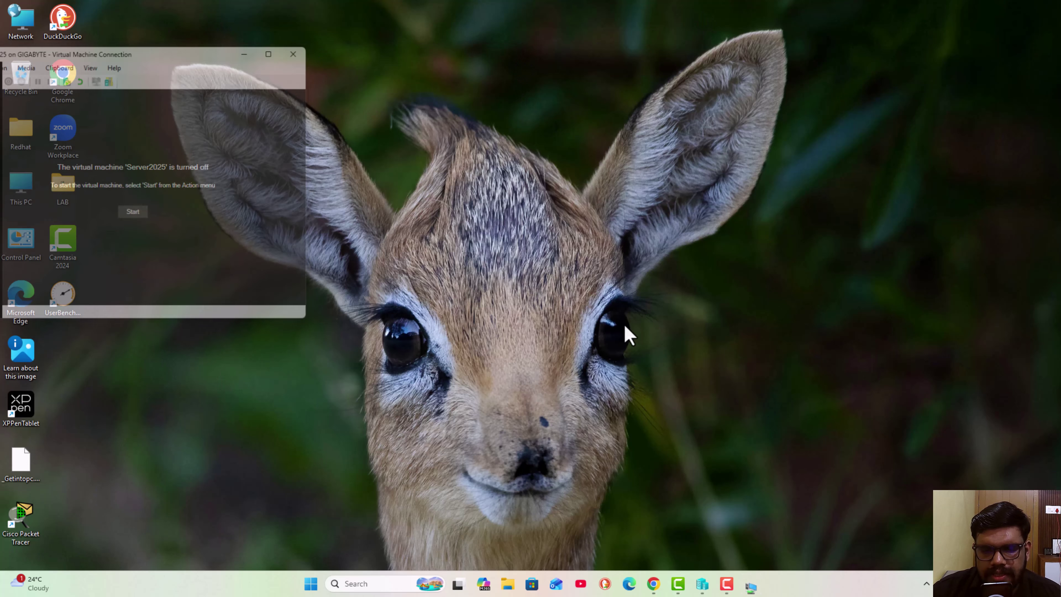
{"action": "left_click", "coordinate": [719, 583]}
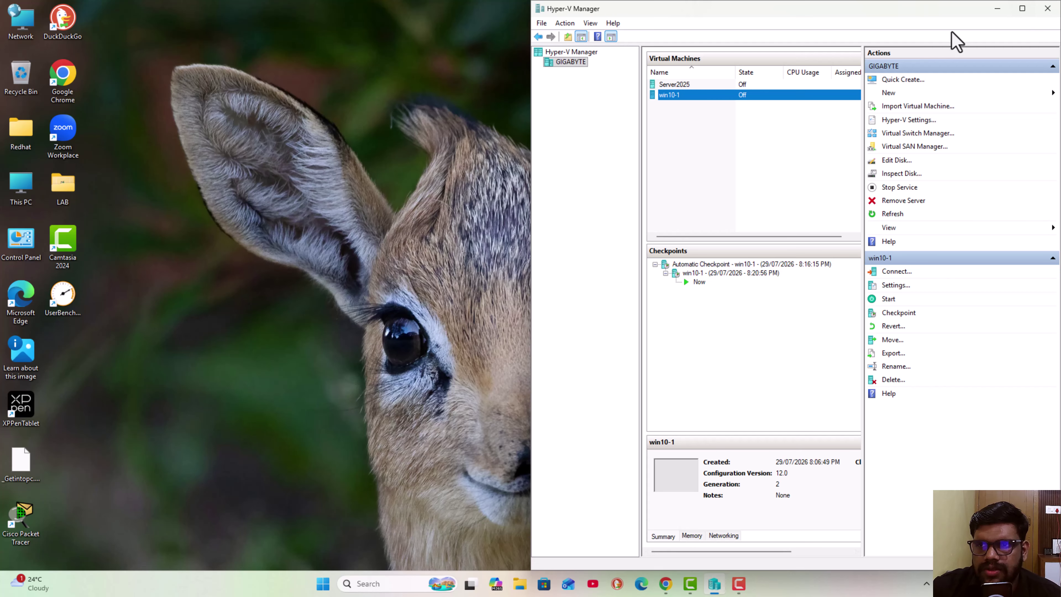
{"action": "left_click", "coordinate": [1021, 8]}
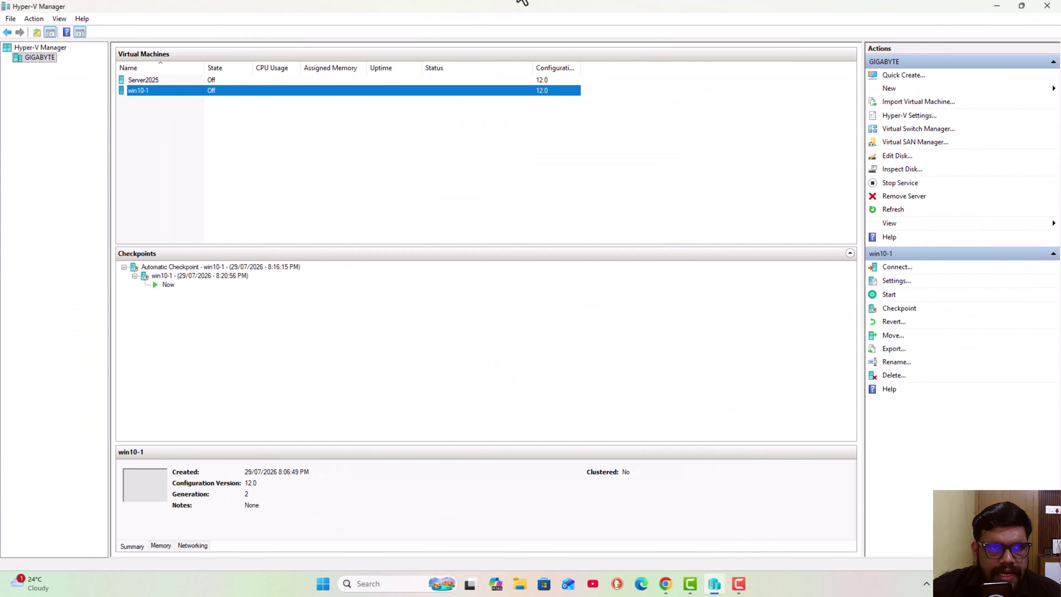
{"action": "left_click", "coordinate": [129, 80]}
{"action": "left_click", "coordinate": [132, 90]}
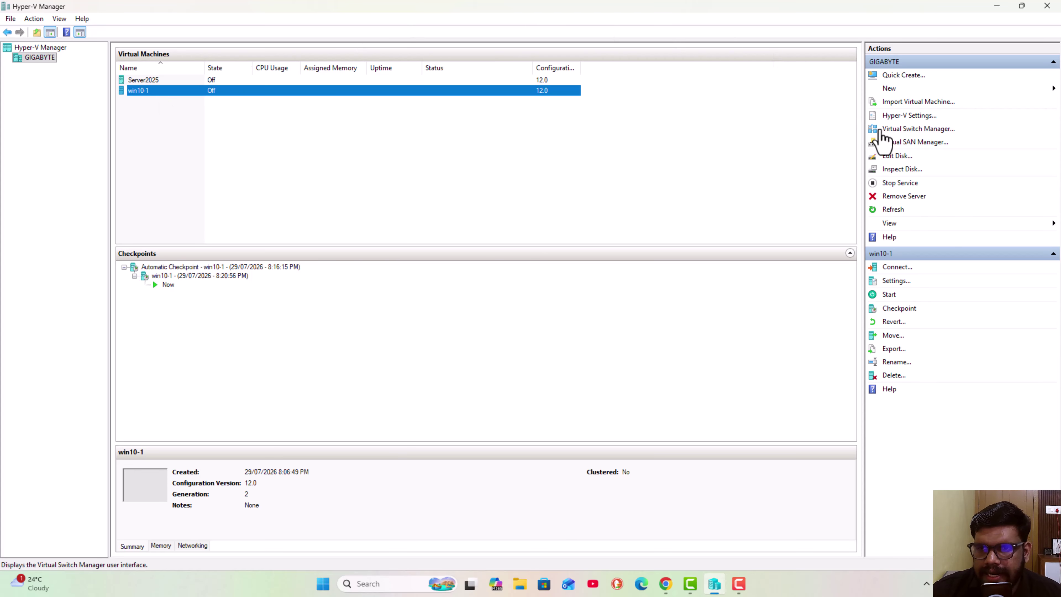
- In Virtual Switch Manager, start a new virtual network switch and choose type Private
{"action": "left_click", "coordinate": [905, 129]}
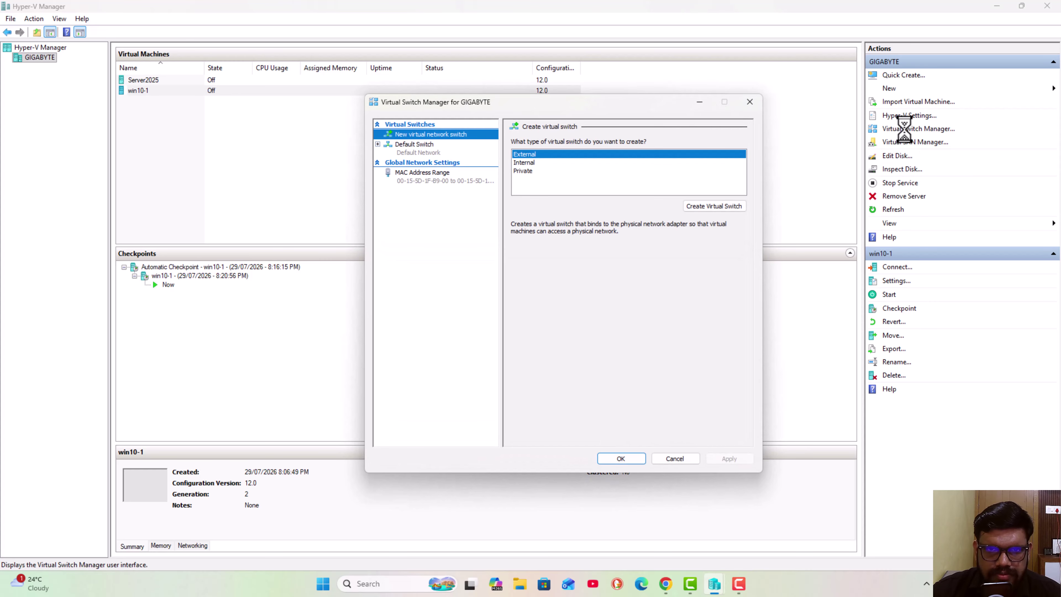
{"action": "left_click_drag", "start_coordinate": [559, 107], "coordinate": [430, 106]}
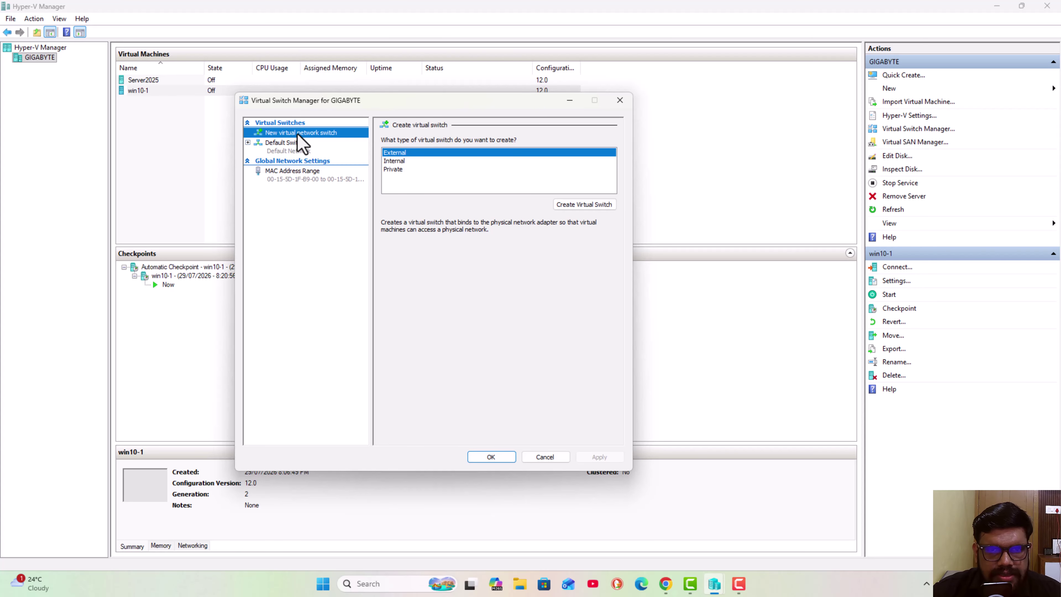
{"action": "left_click", "coordinate": [400, 168]}
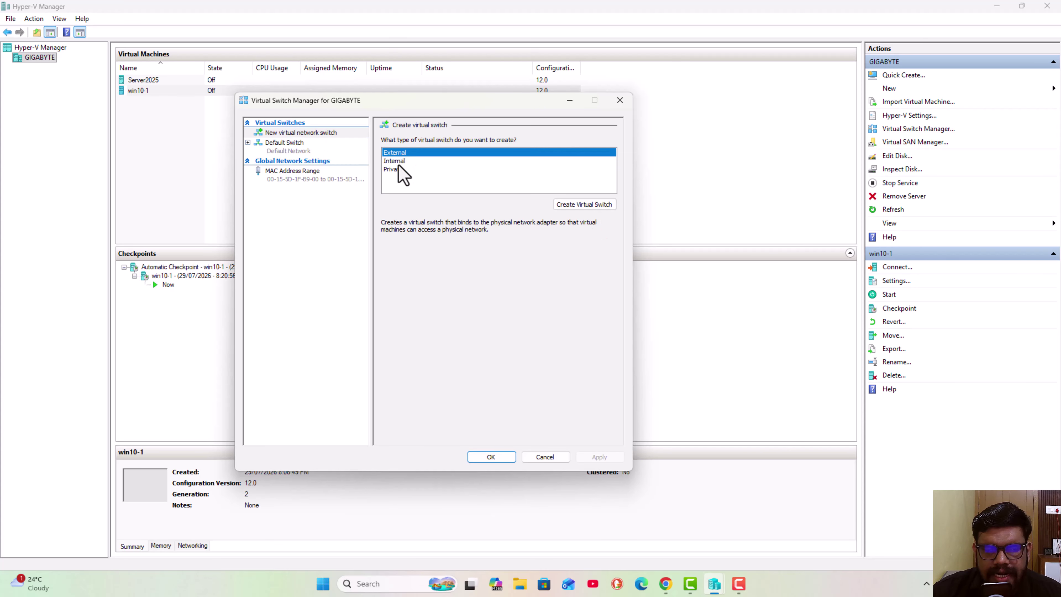
{"action": "left_click", "coordinate": [400, 168]}
{"action": "left_click", "coordinate": [401, 162]}
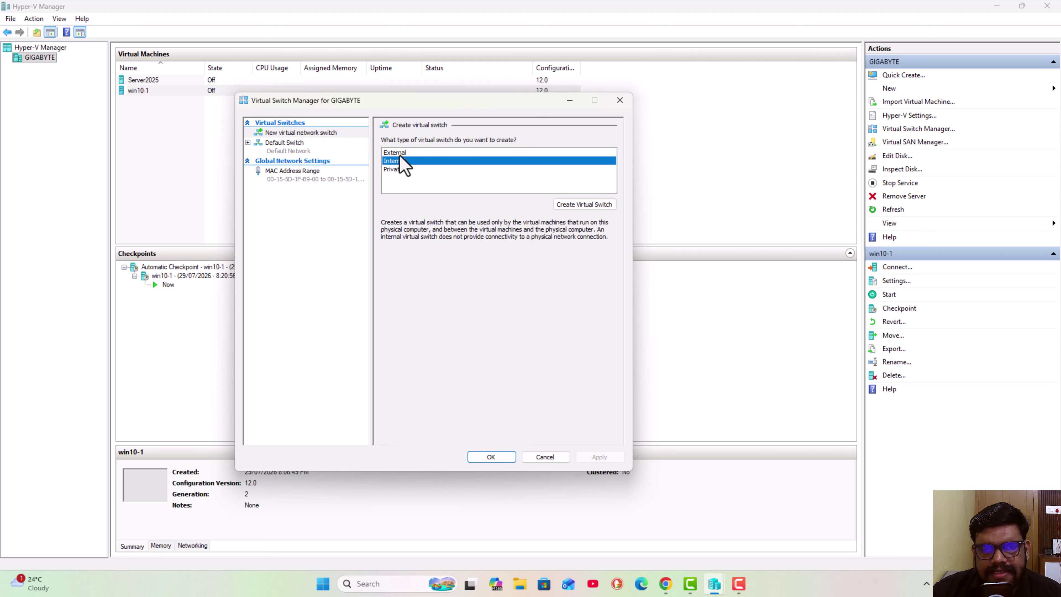
{"action": "left_click", "coordinate": [400, 154]}
{"action": "left_click", "coordinate": [399, 167]}
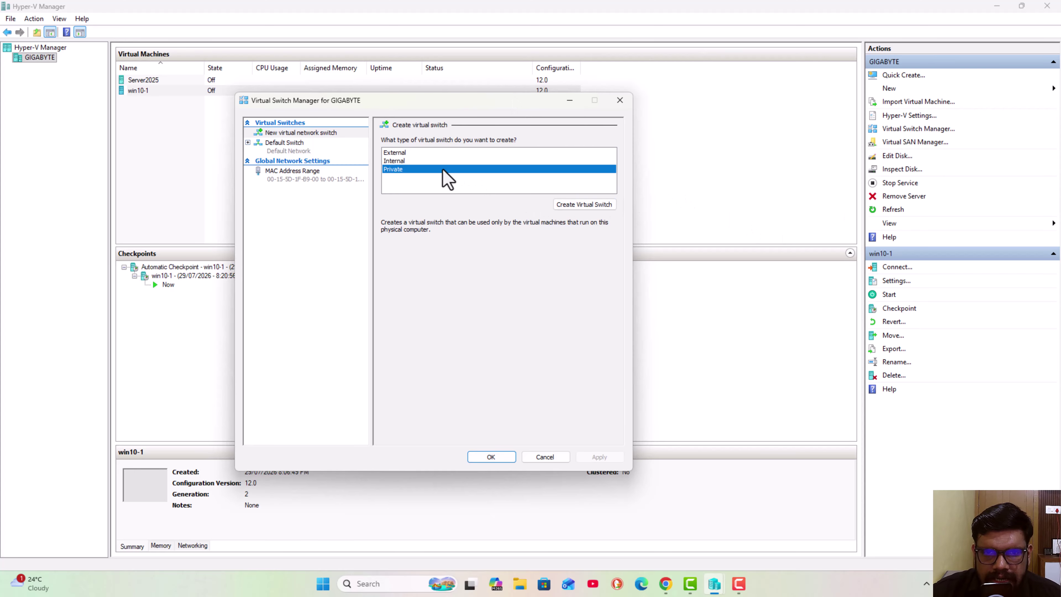
- Create the private switch, name it 'Jumphost', apply, and close with OK
{"action": "left_click", "coordinate": [572, 204]}
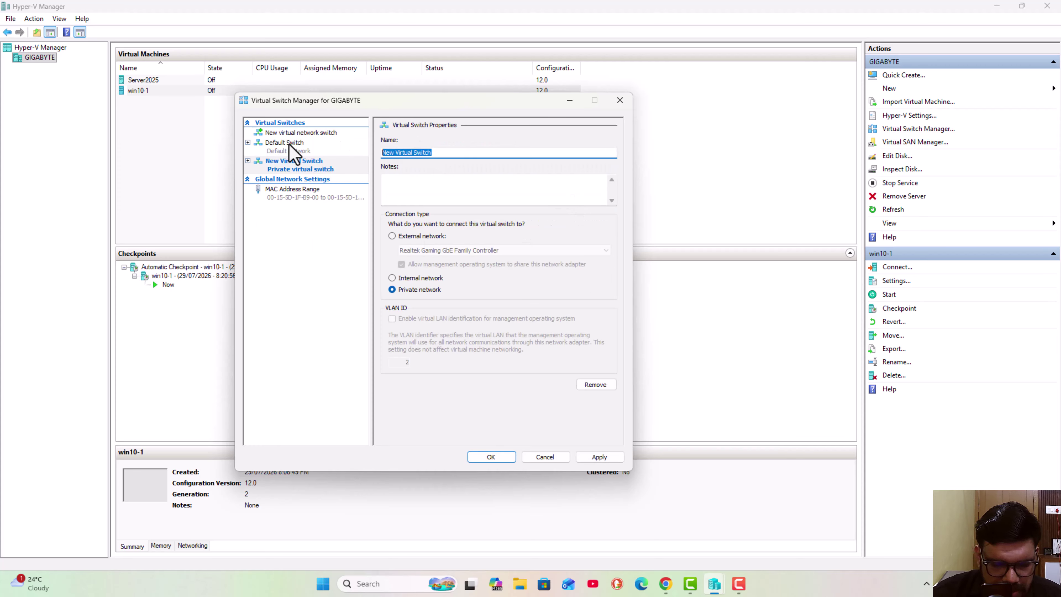
{"action": "type", "text": "Jum"}
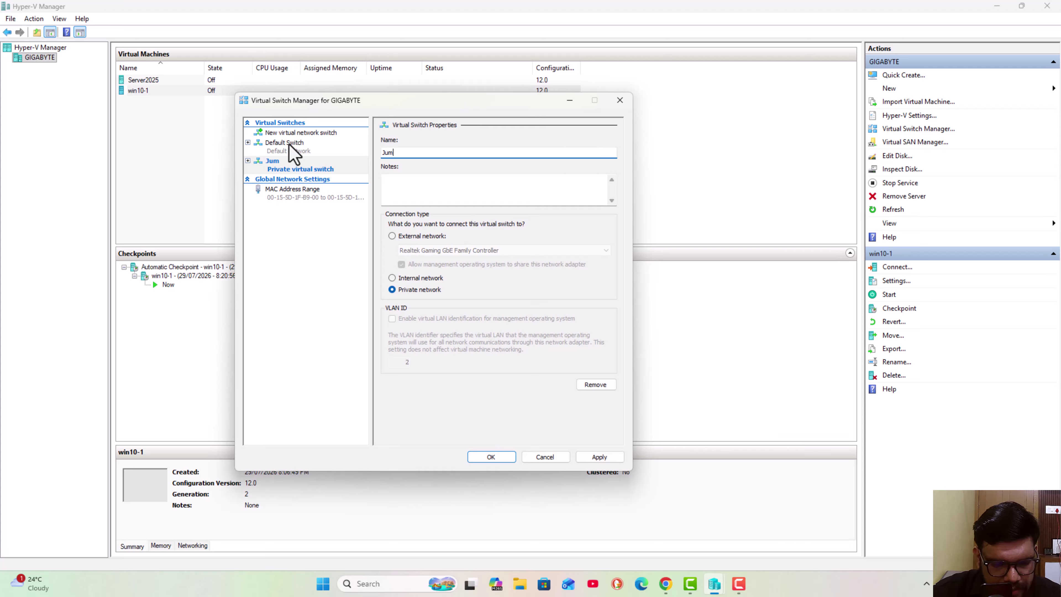
{"action": "type", "text": "phost"}
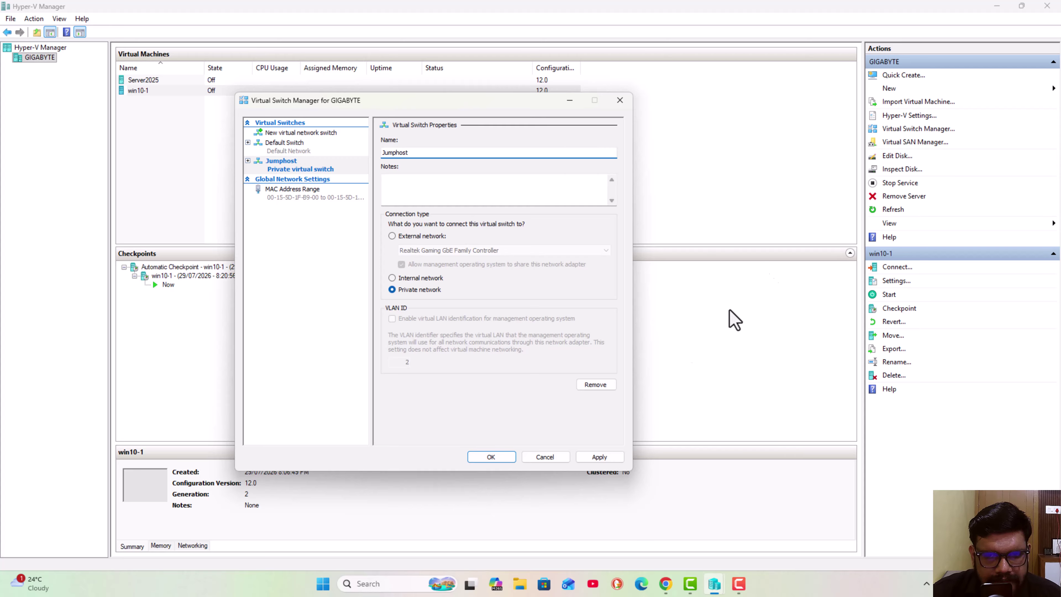
{"action": "left_click", "coordinate": [597, 457]}
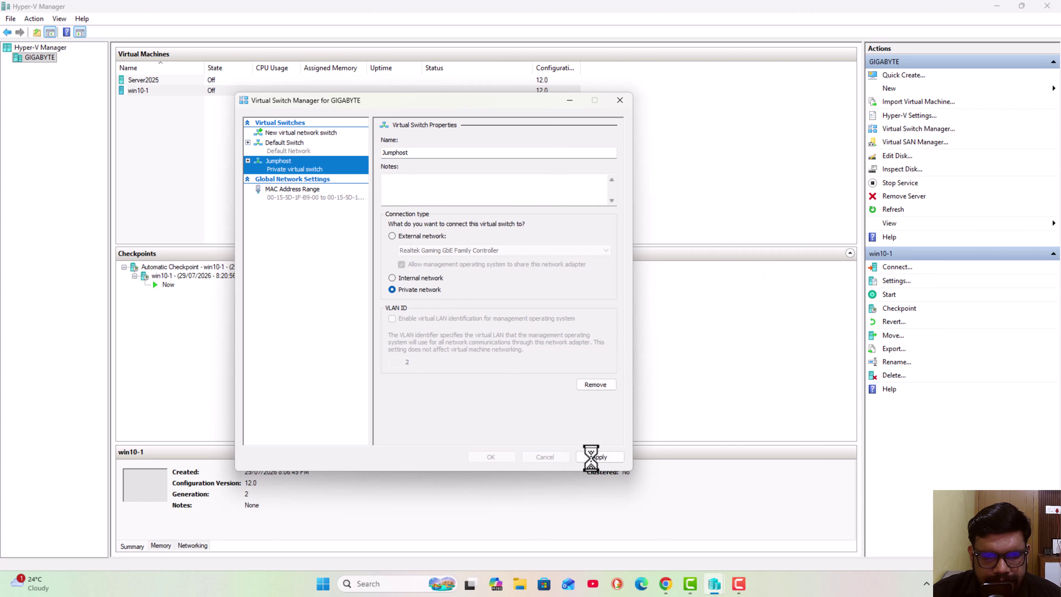
{"action": "left_click", "coordinate": [491, 457]}
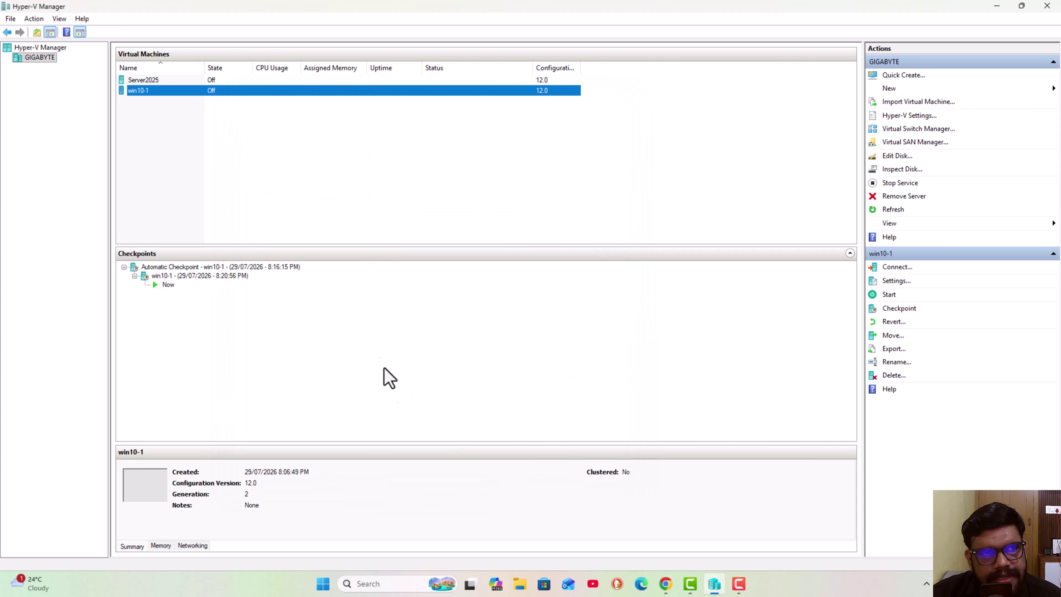
- Connect Server2025's network adapter to the Jumphost virtual switch and apply it
{"action": "left_click", "coordinate": [216, 174]}
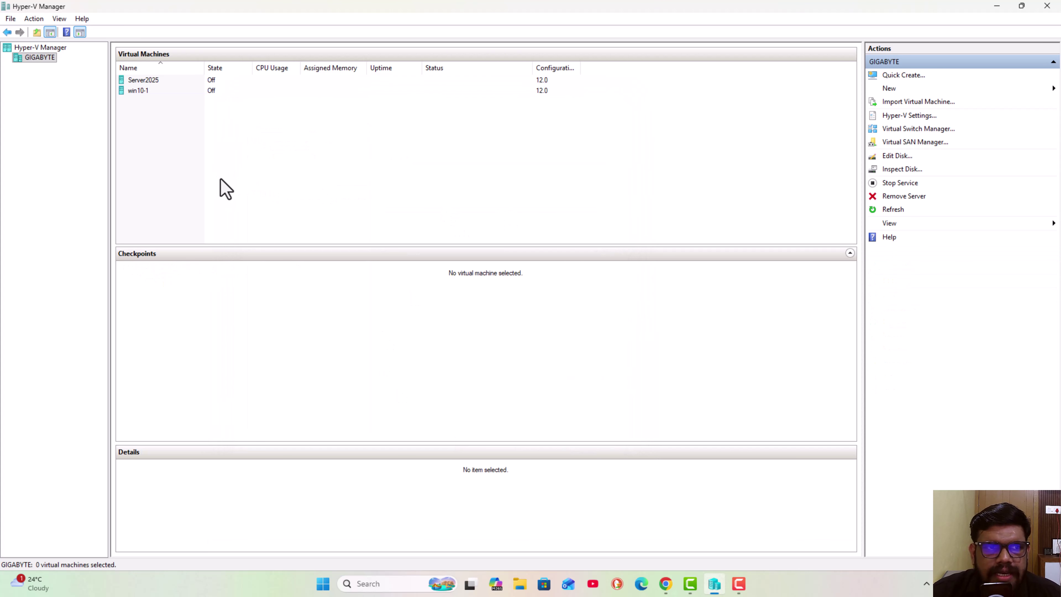
{"action": "left_click", "coordinate": [154, 90]}
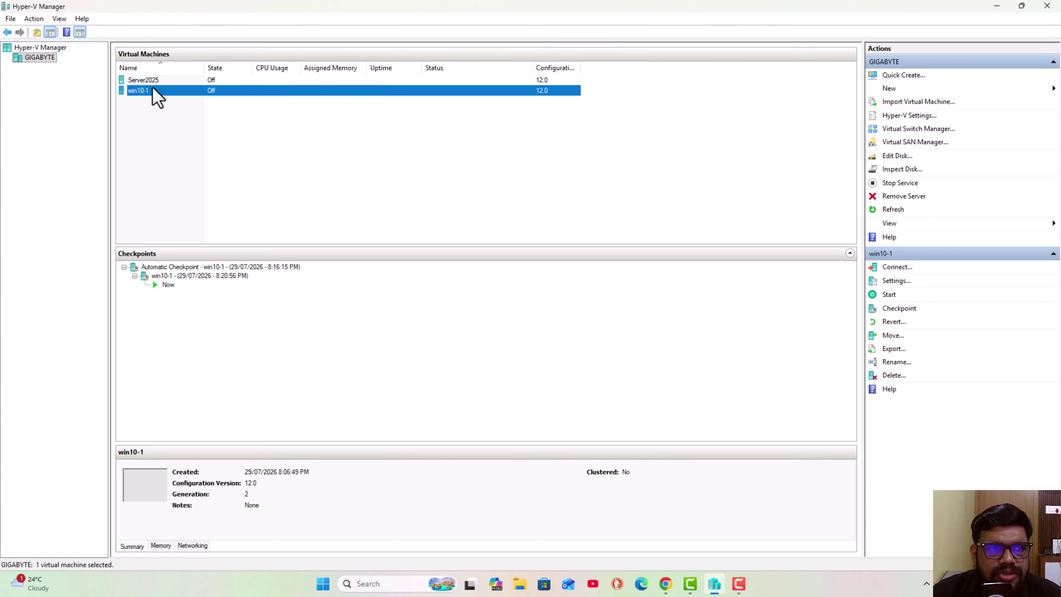
{"action": "left_click", "coordinate": [151, 83]}
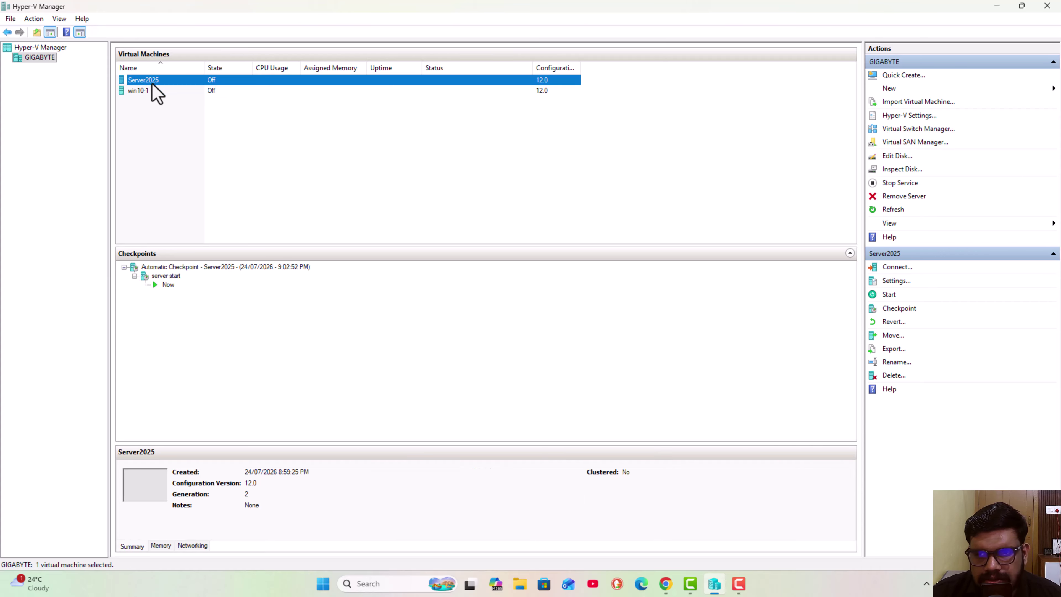
{"action": "left_click", "coordinate": [895, 283]}
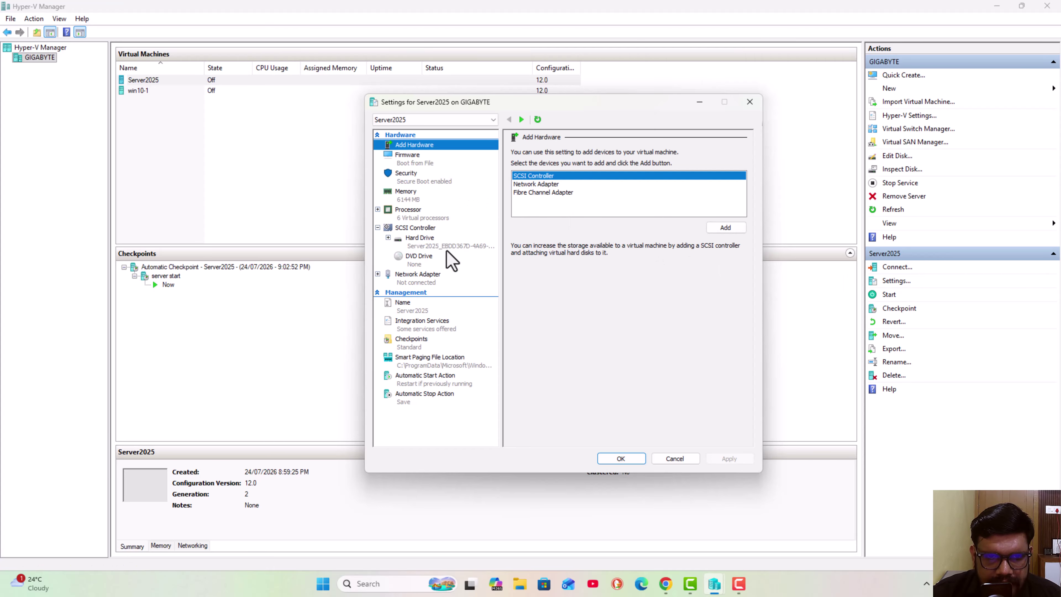
{"action": "left_click", "coordinate": [427, 281]}
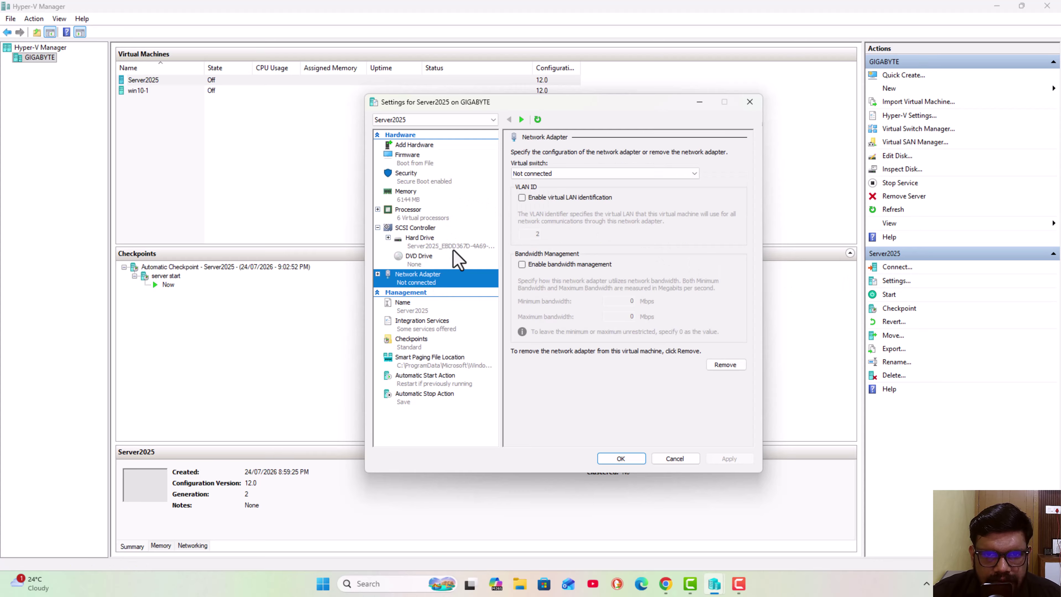
{"action": "left_click", "coordinate": [526, 175]}
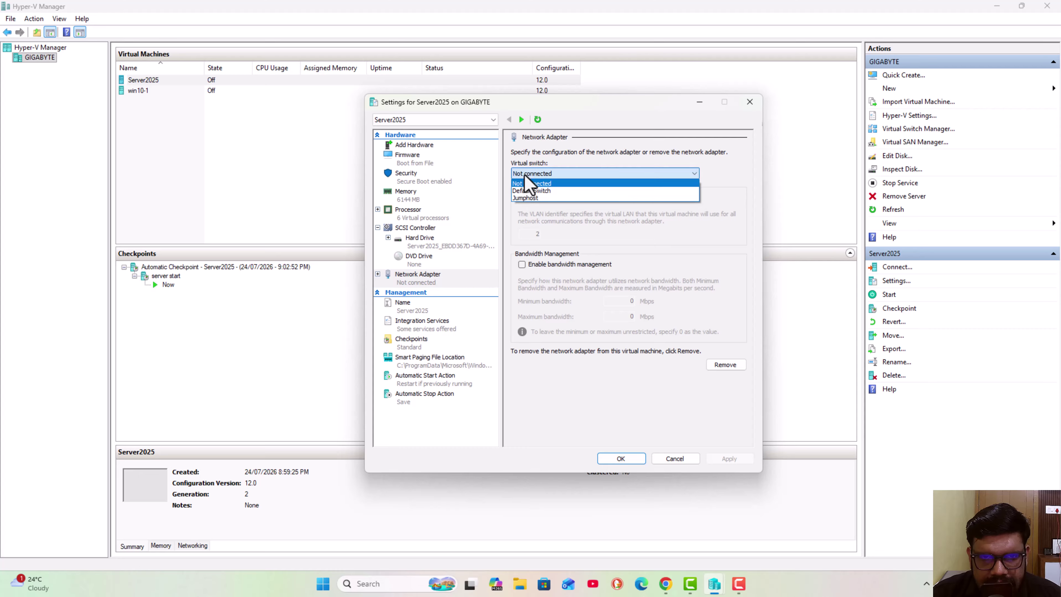
{"action": "left_click", "coordinate": [527, 198]}
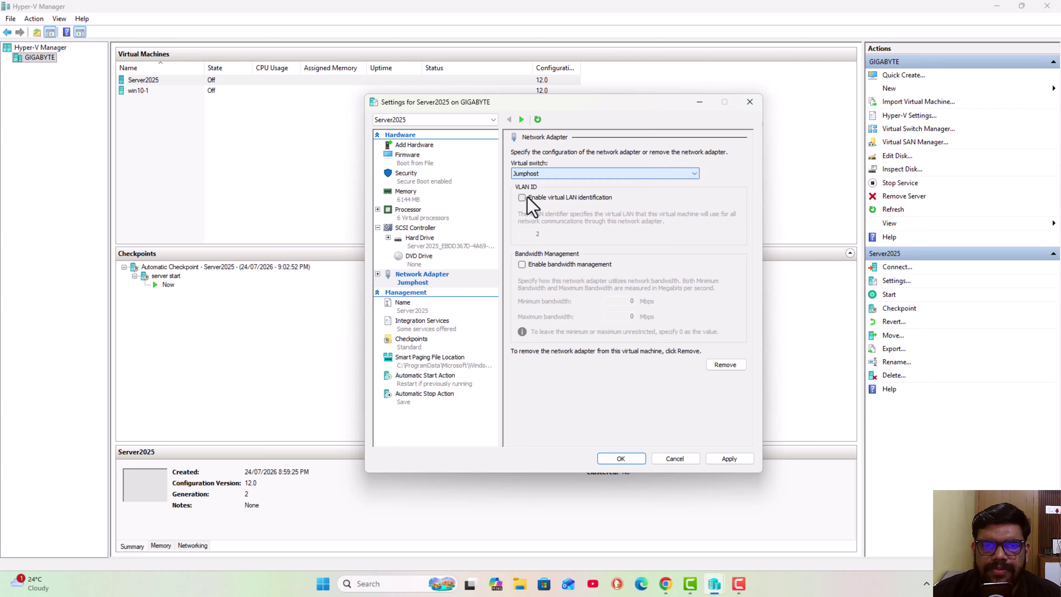
{"action": "left_click", "coordinate": [731, 458]}
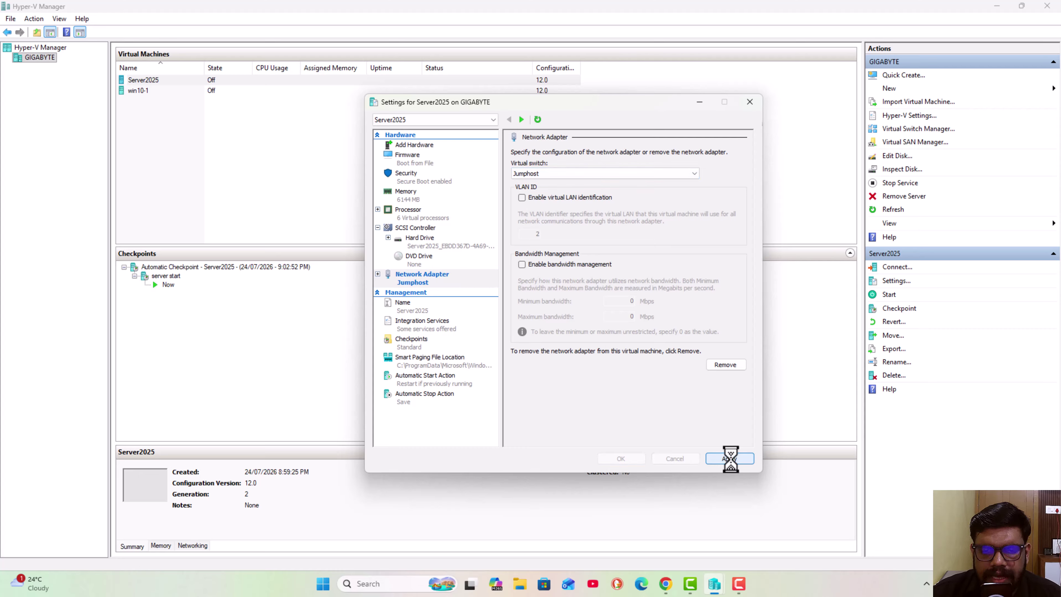
{"action": "left_click", "coordinate": [630, 460]}
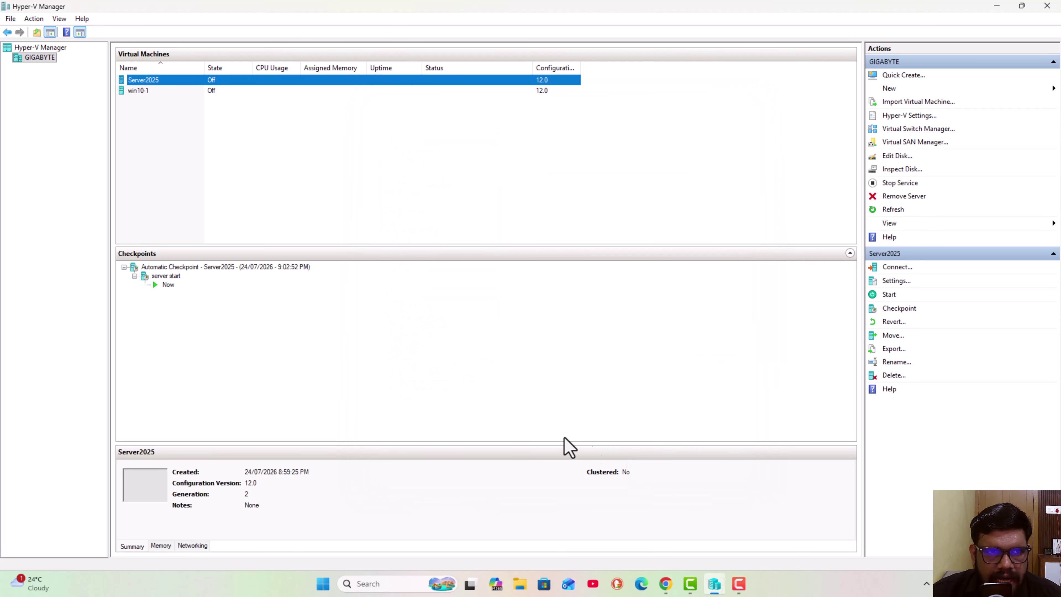
- Connect win10-1's network adapter to the Jumphost virtual switch and apply it
{"action": "left_click", "coordinate": [214, 91]}
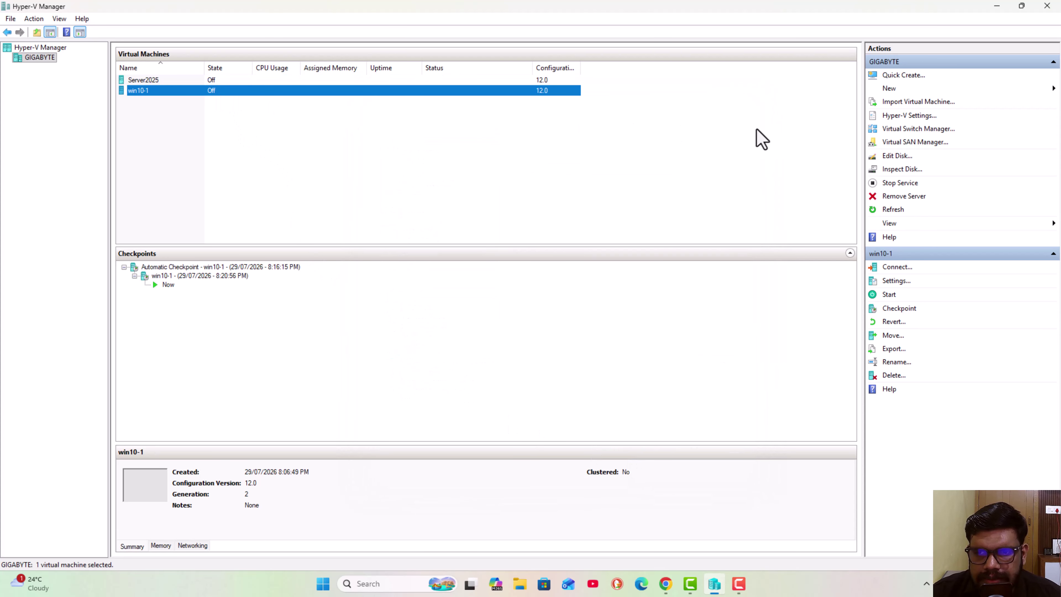
{"action": "left_click", "coordinate": [893, 282]}
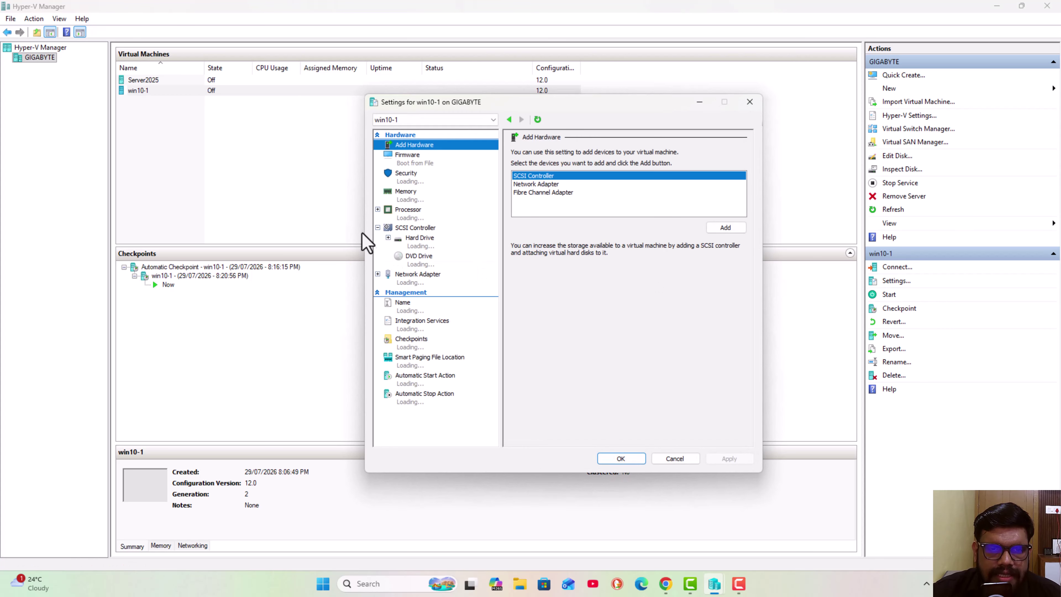
{"action": "left_click", "coordinate": [411, 278]}
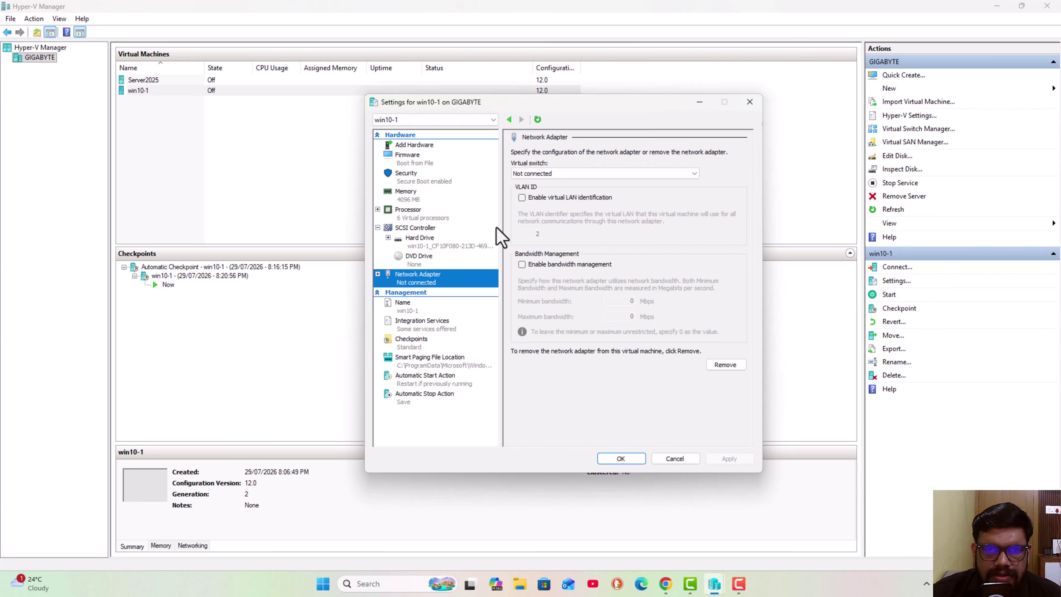
{"action": "left_click", "coordinate": [528, 177]}
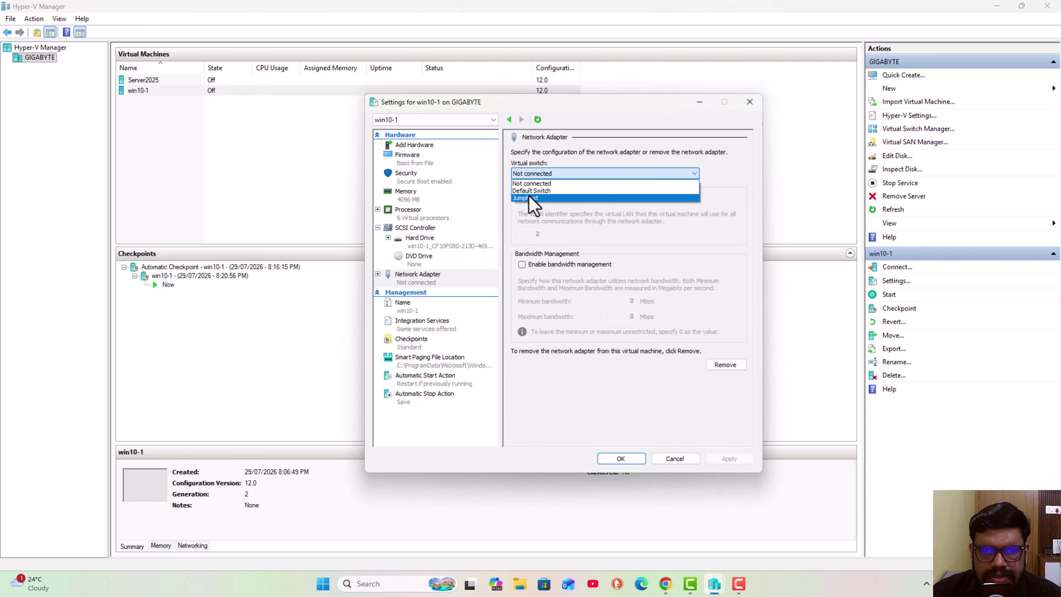
{"action": "left_click", "coordinate": [533, 199]}
{"action": "left_click", "coordinate": [728, 458]}
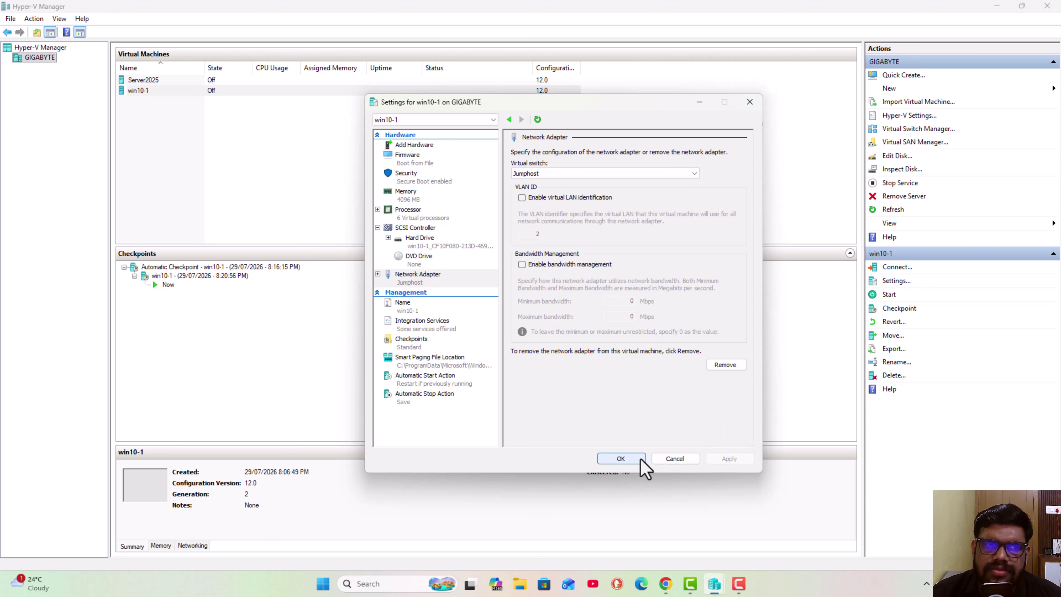
{"action": "left_click", "coordinate": [621, 458]}
{"action": "left_click", "coordinate": [321, 170]}
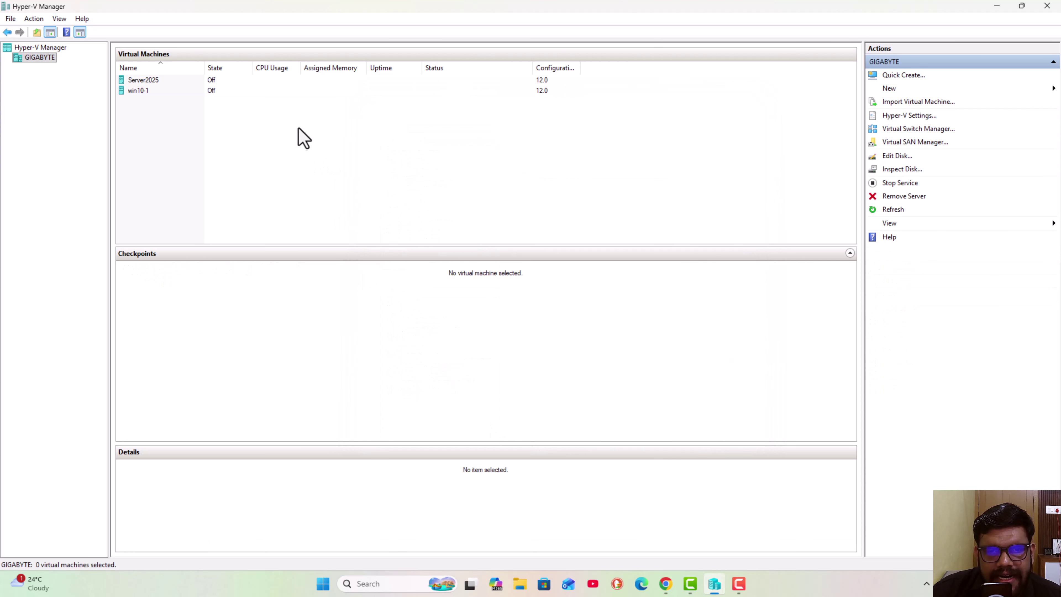
- Open console connections to Server2025 and win10-1 and power on both VMs
{"action": "left_click", "coordinate": [199, 81]}
{"action": "right_click", "coordinate": [199, 80]}
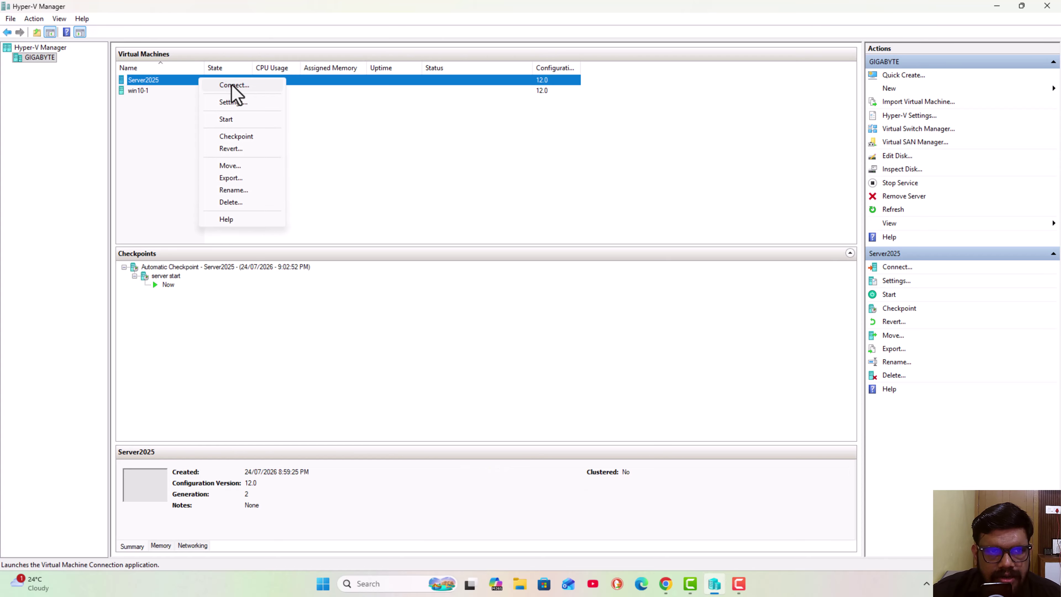
{"action": "left_click", "coordinate": [233, 86]}
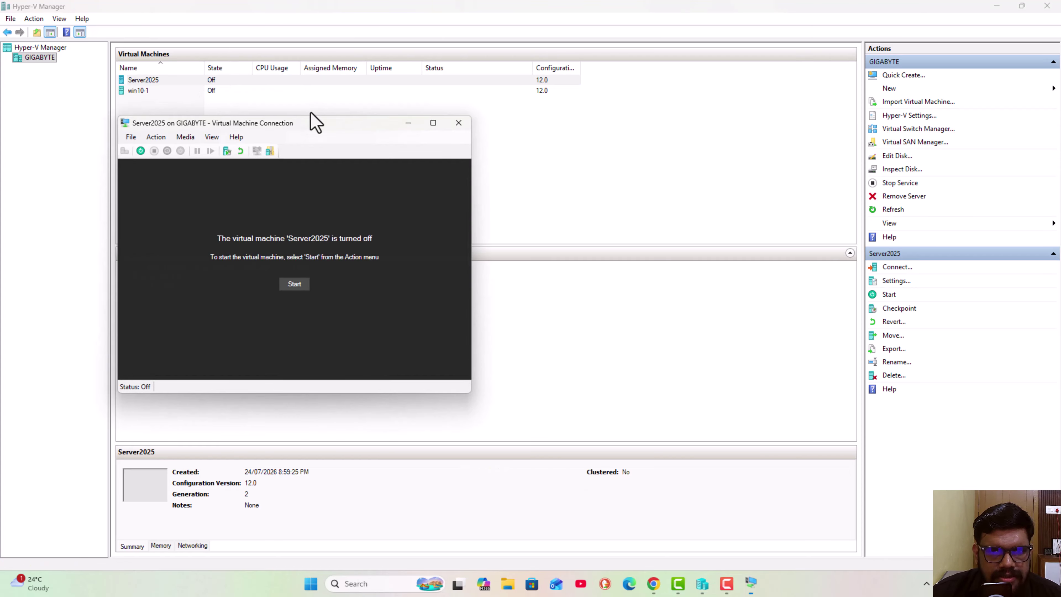
{"action": "left_click_drag", "start_coordinate": [308, 120], "coordinate": [566, 113]}
{"action": "left_click", "coordinate": [544, 266]}
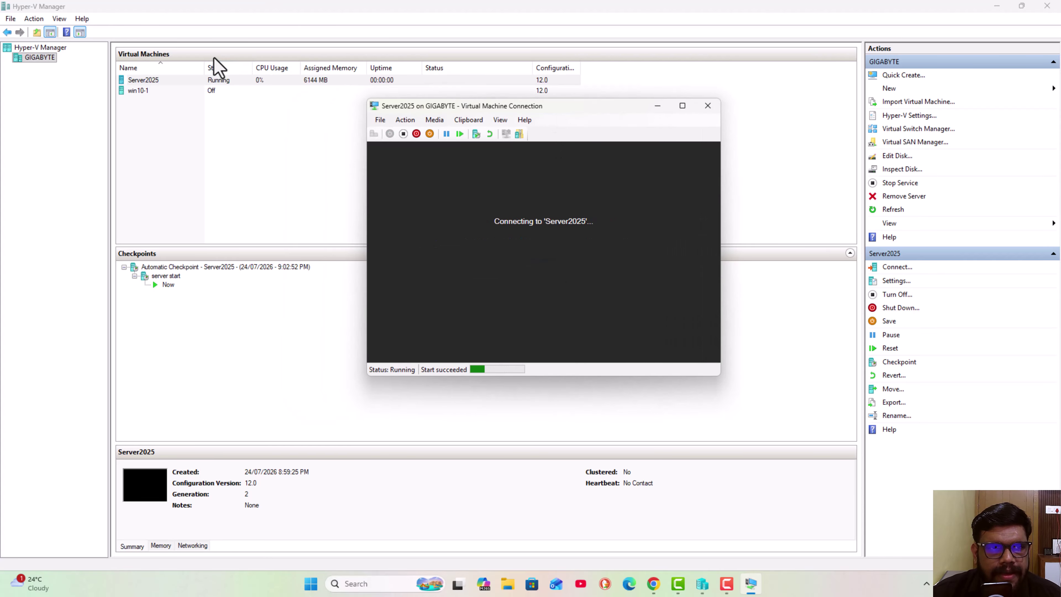
{"action": "left_click", "coordinate": [215, 91]}
{"action": "right_click", "coordinate": [215, 92]}
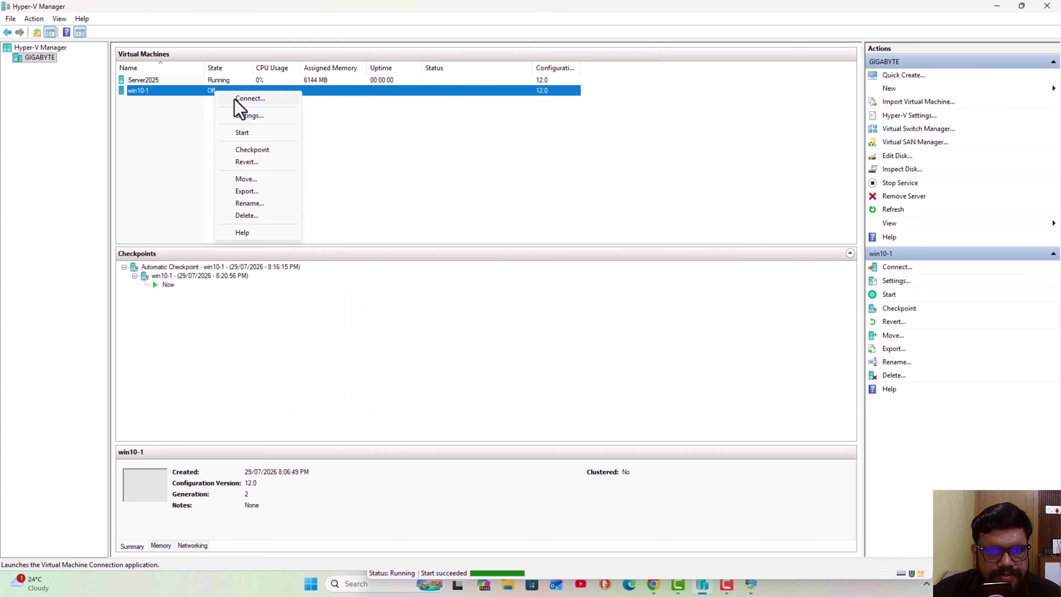
{"action": "left_click", "coordinate": [237, 100]}
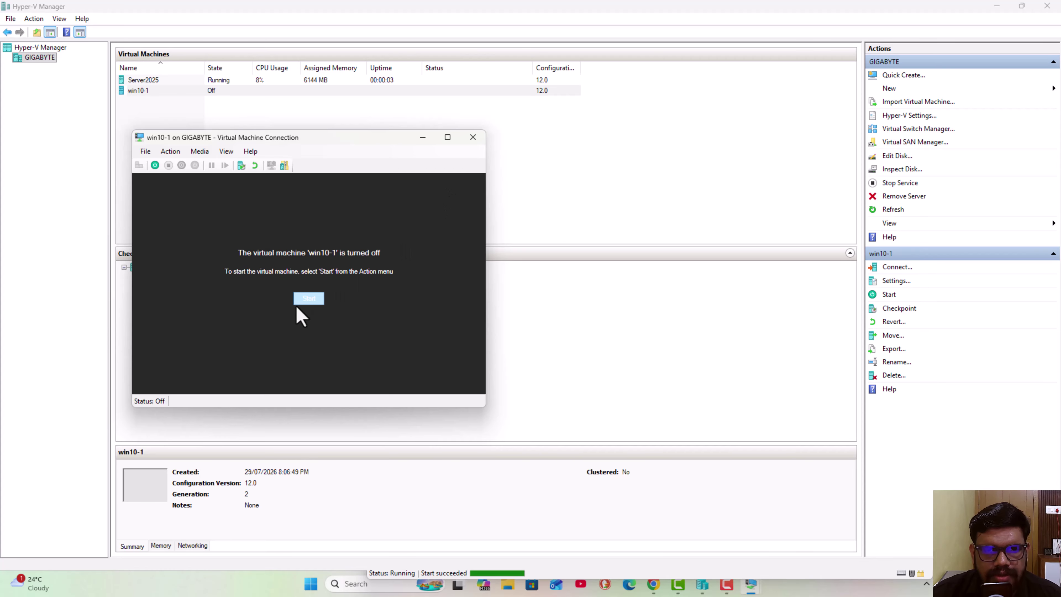
{"action": "left_click", "coordinate": [304, 299]}
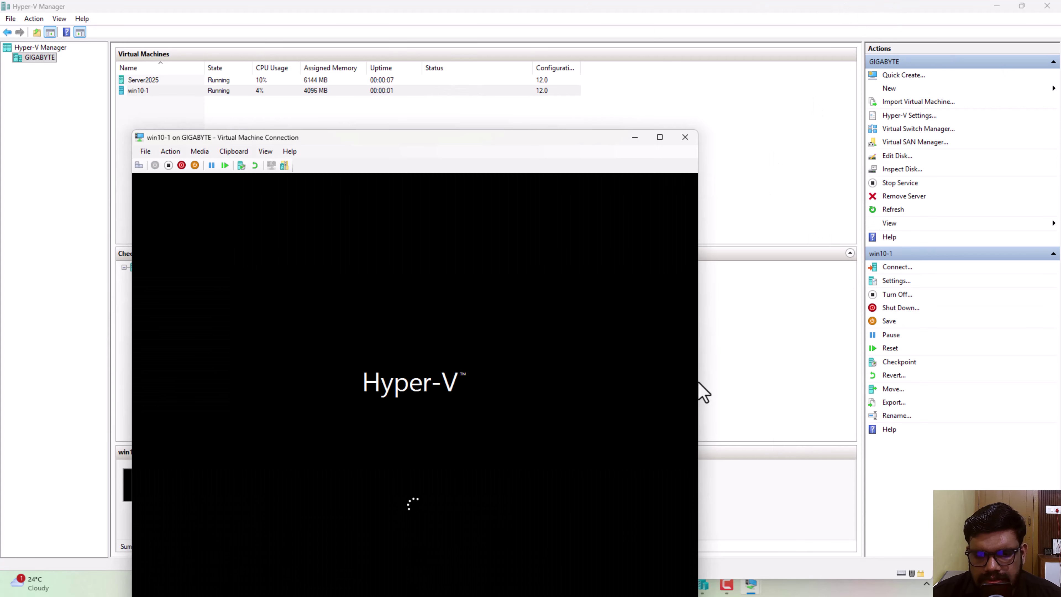
- Connect to Server2025 in a full-screen session, then minimise it
{"action": "mouse_move", "coordinate": [753, 589]}
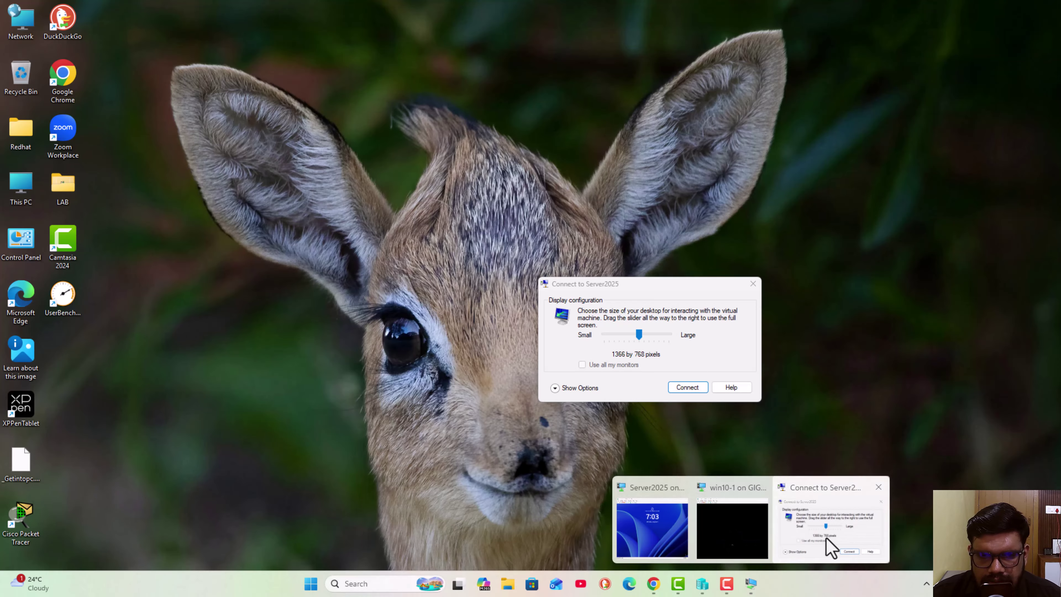
{"action": "left_click", "coordinate": [826, 545]}
{"action": "left_click_drag", "start_coordinate": [639, 334], "coordinate": [690, 330]}
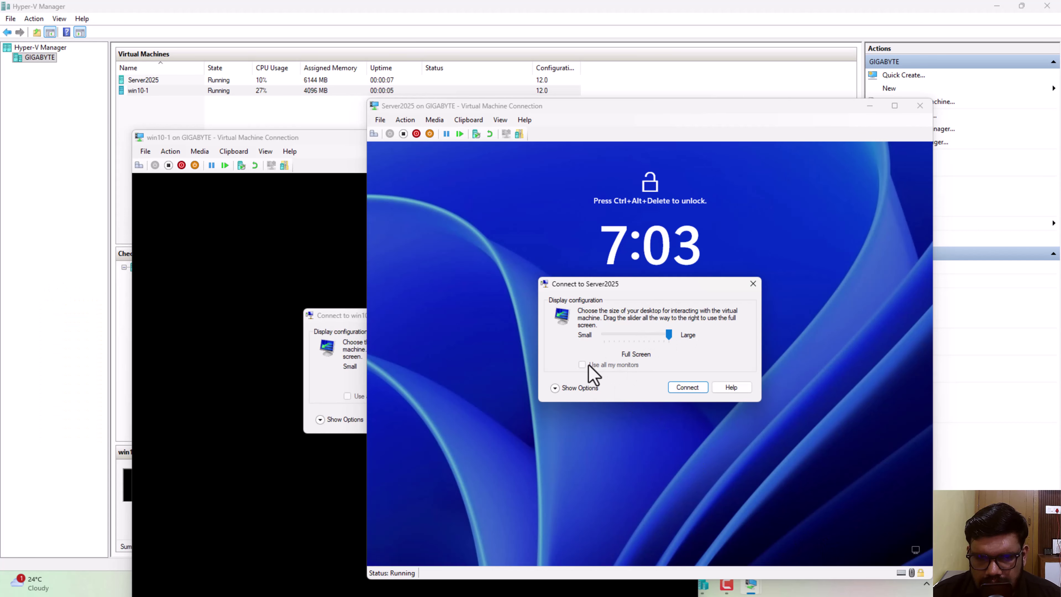
{"action": "left_click", "coordinate": [576, 388]}
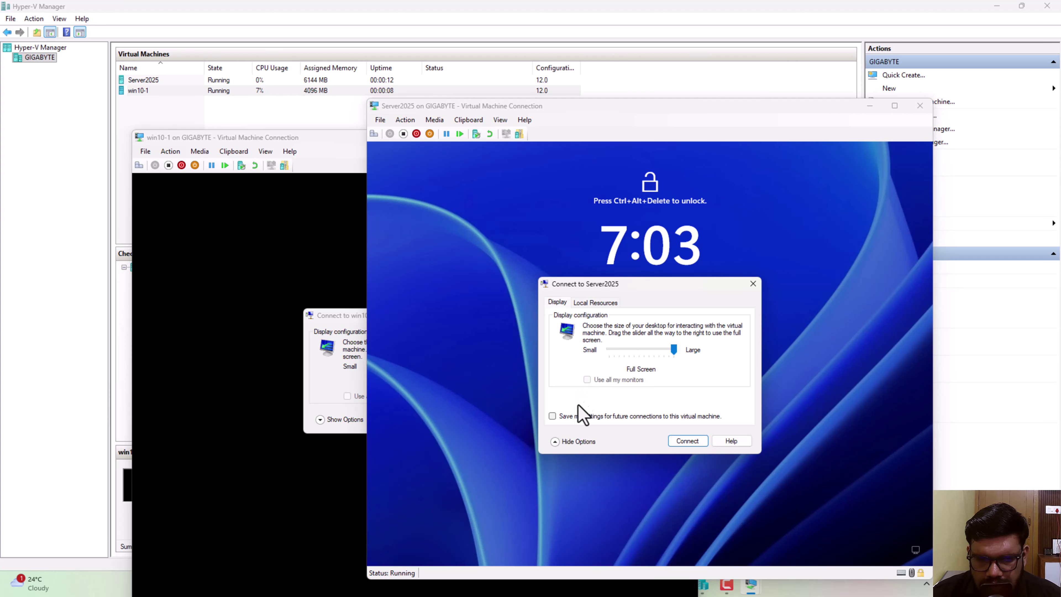
{"action": "left_click", "coordinate": [685, 441]}
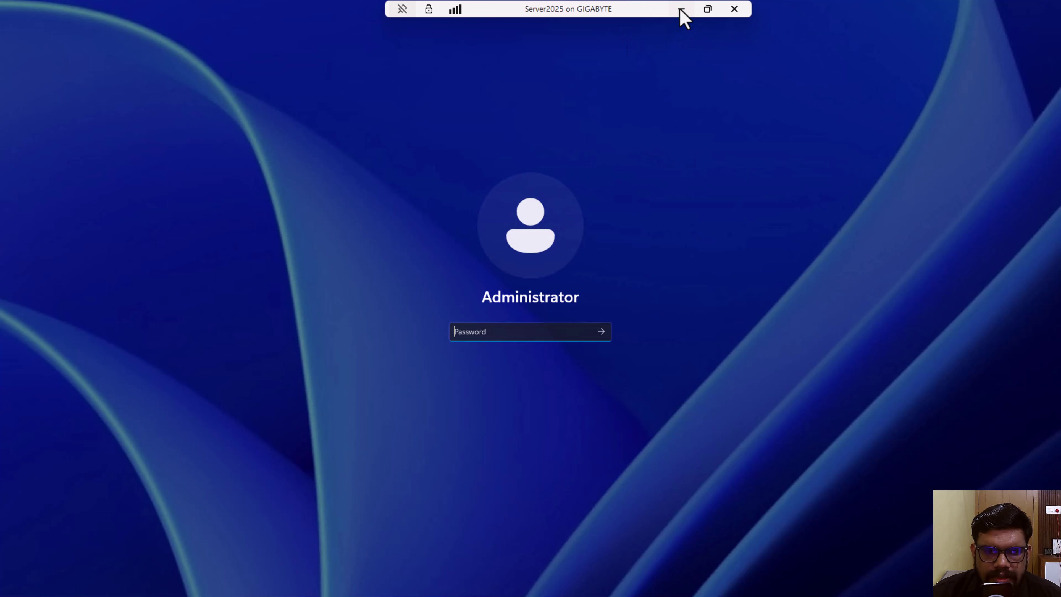
{"action": "left_click", "coordinate": [681, 9]}
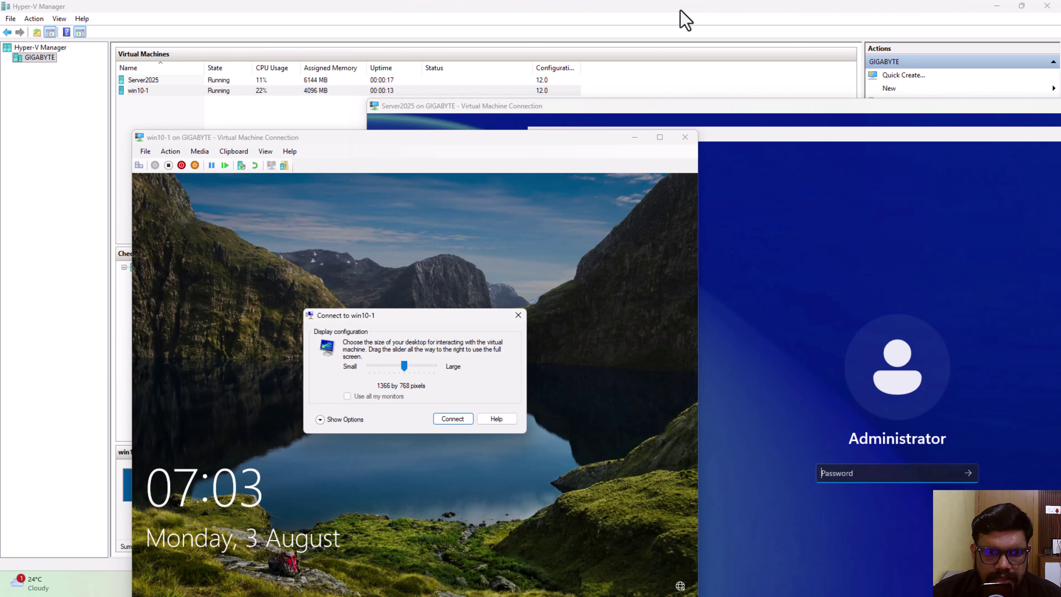
- Connect to win10-1 in a full-screen session
{"action": "left_click_drag", "start_coordinate": [409, 373], "coordinate": [450, 368]}
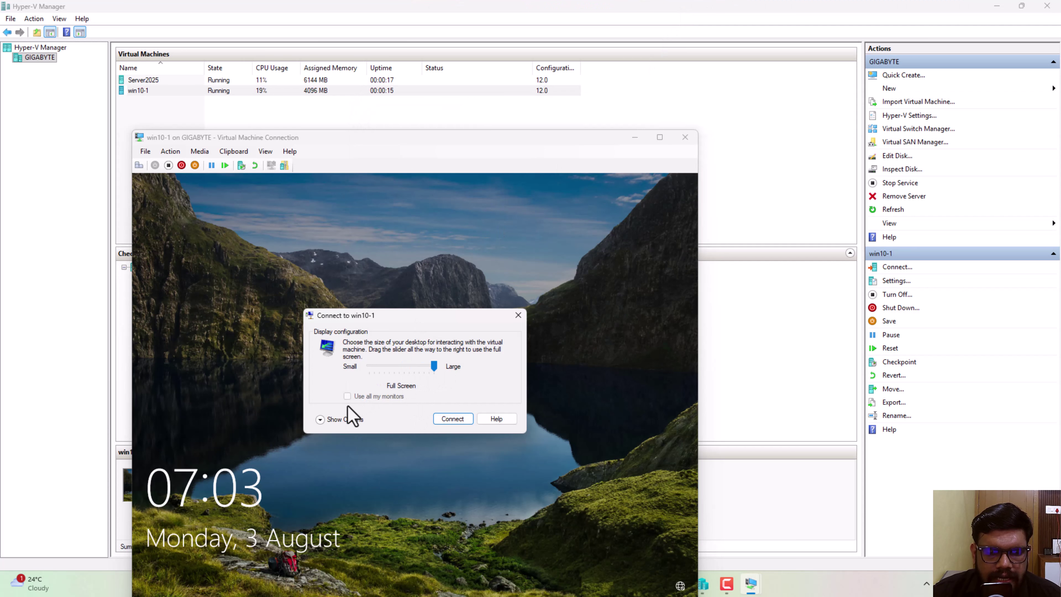
{"action": "left_click", "coordinate": [334, 419]}
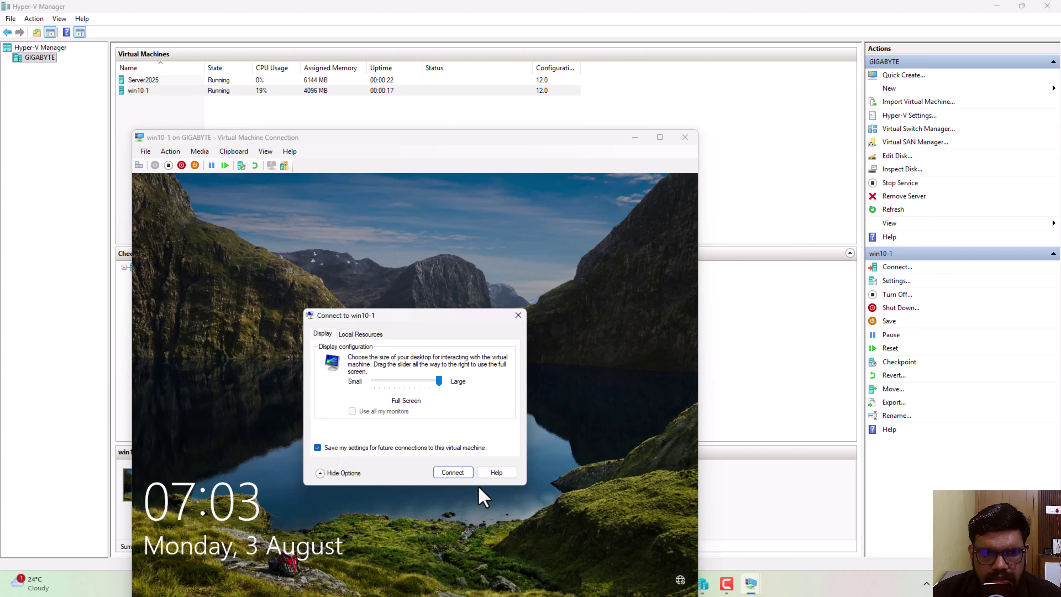
{"action": "left_click", "coordinate": [454, 472]}
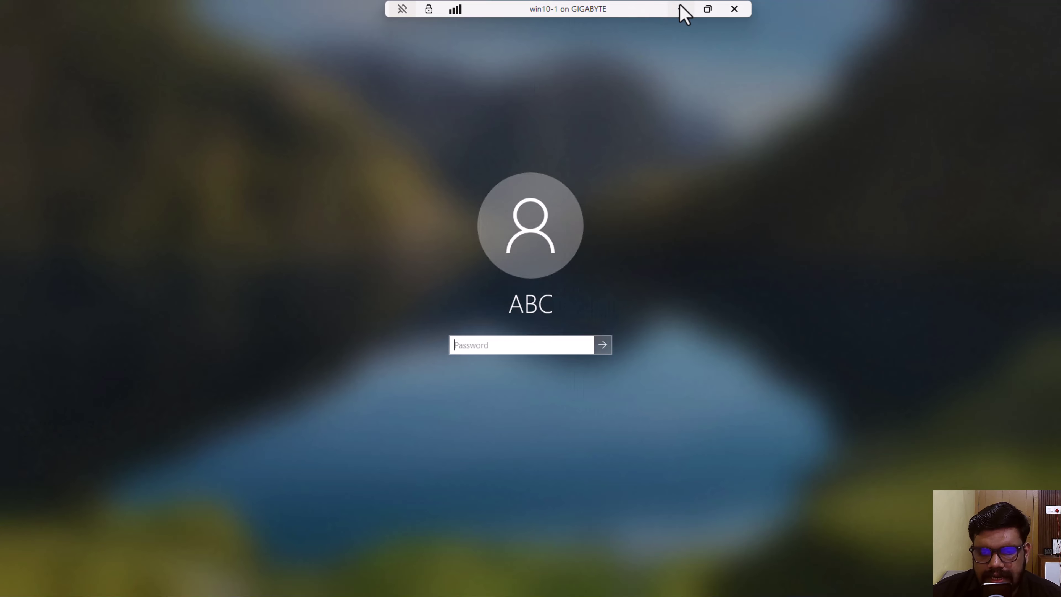
- Sign in to Server2025 with the Administrator password, dismiss the Azure Arc popup, and close Server Manager
{"action": "left_click", "coordinate": [681, 9]}
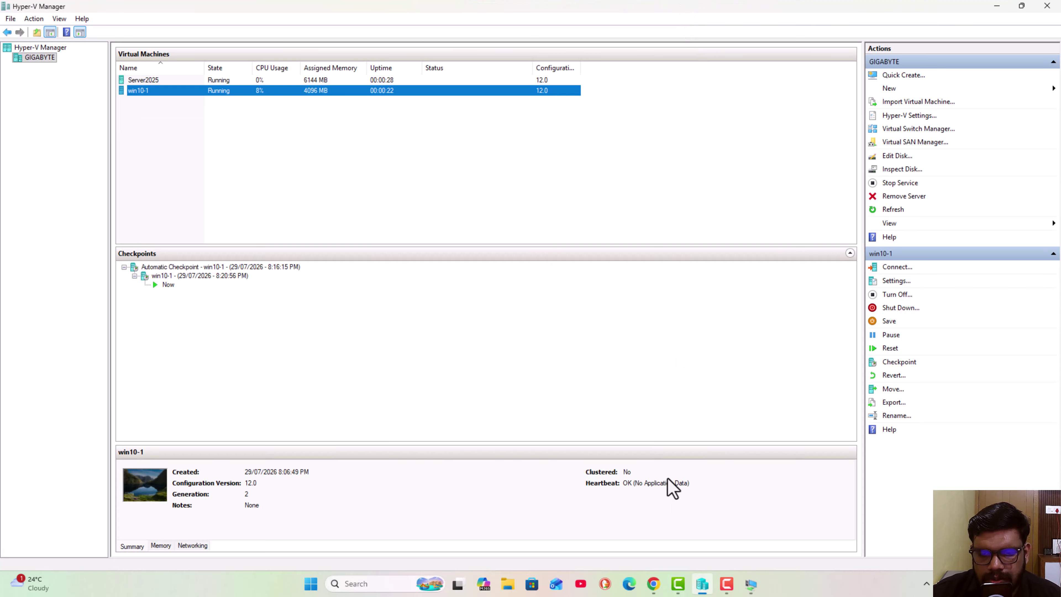
{"action": "mouse_move", "coordinate": [753, 586]}
{"action": "mouse_move", "coordinate": [812, 539]}
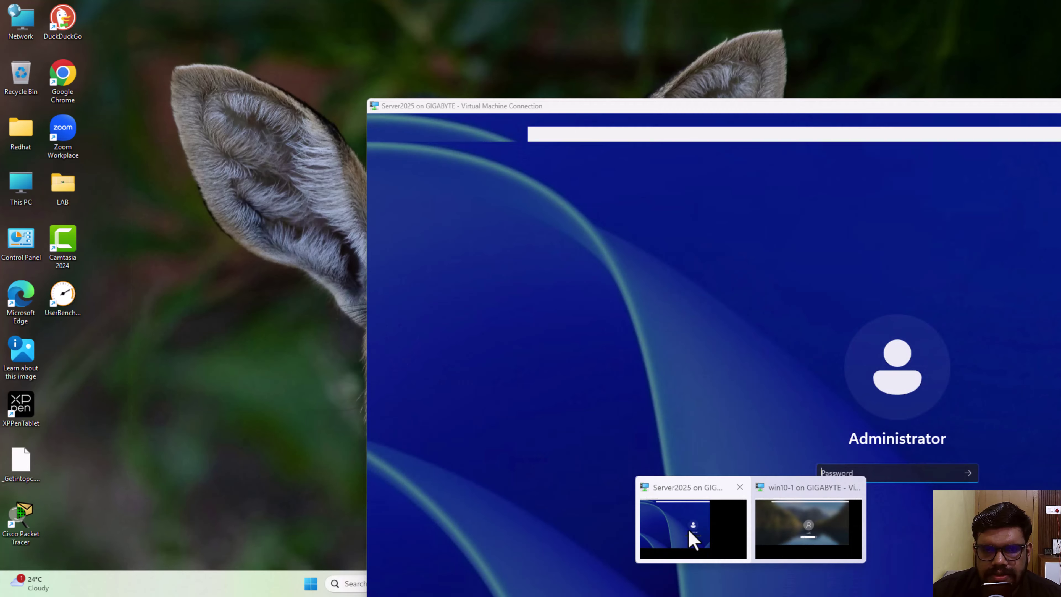
{"action": "left_click", "coordinate": [692, 535]}
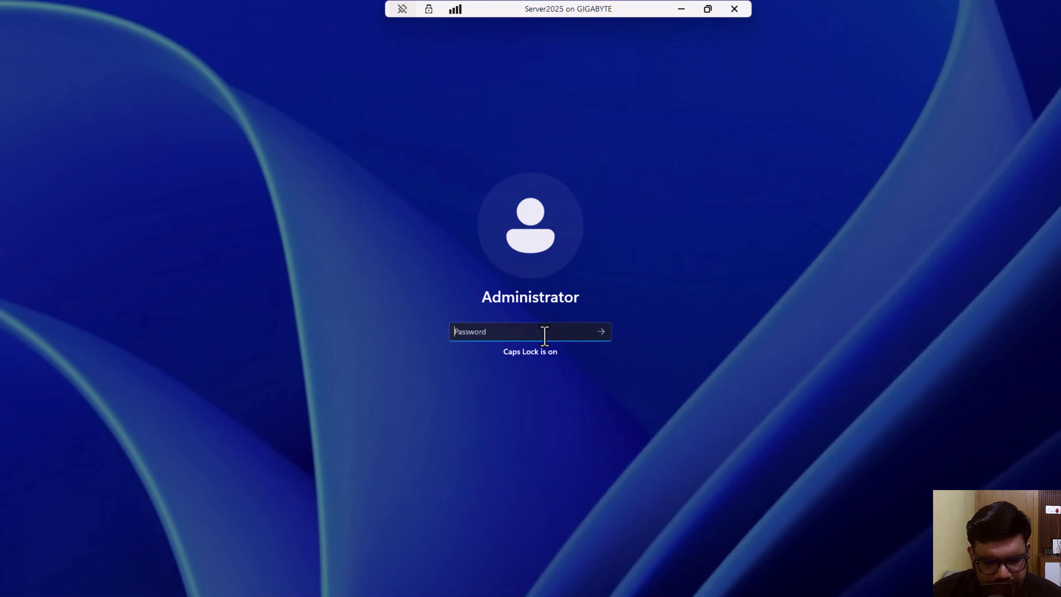
{"action": "type", "text": "P"}
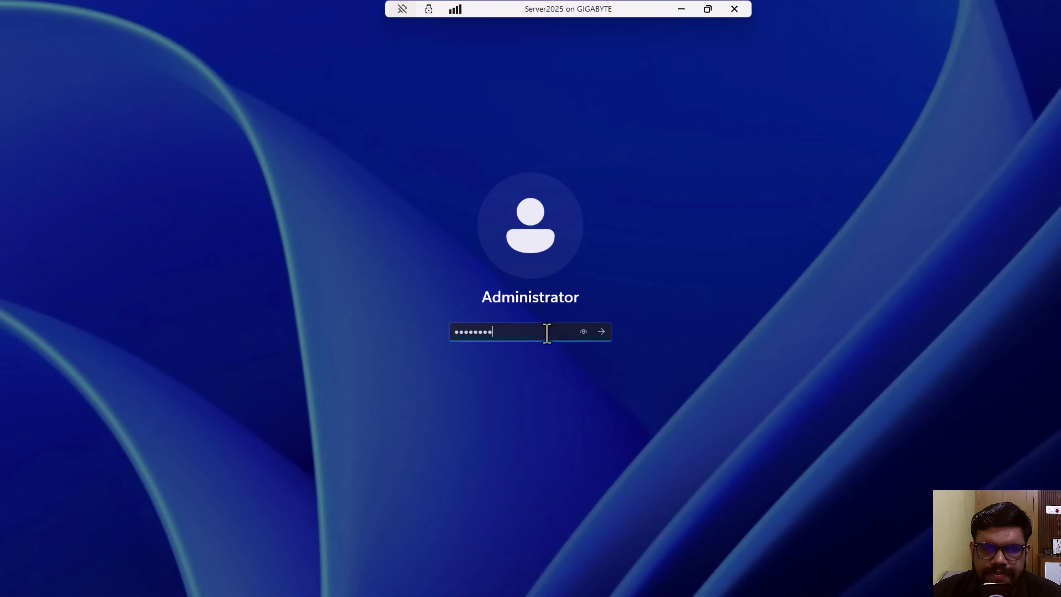
{"action": "key", "text": "Return"}
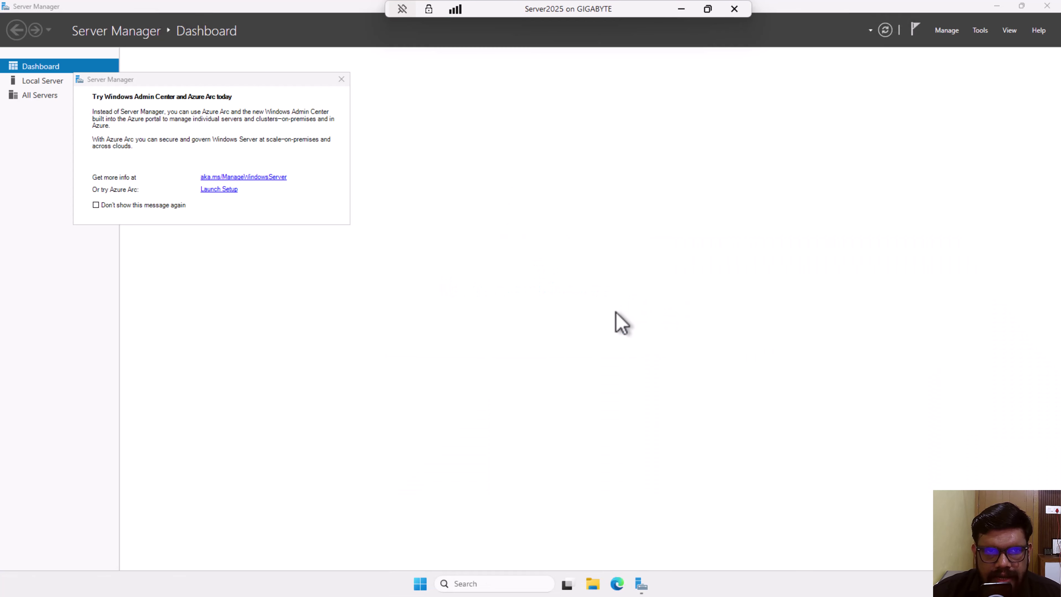
{"action": "left_click", "coordinate": [341, 79]}
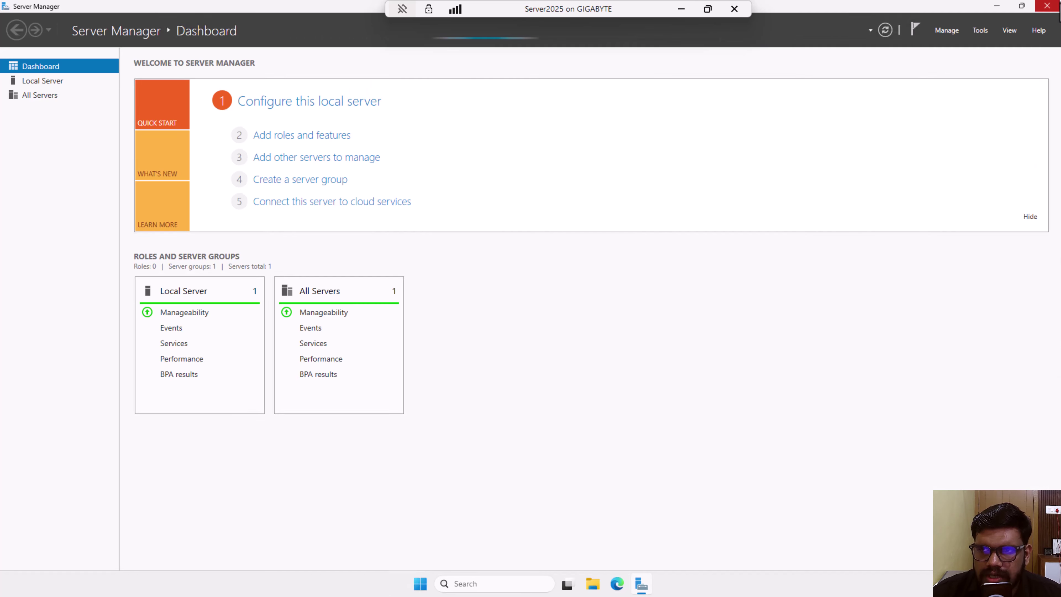
{"action": "left_click", "coordinate": [1057, 6]}
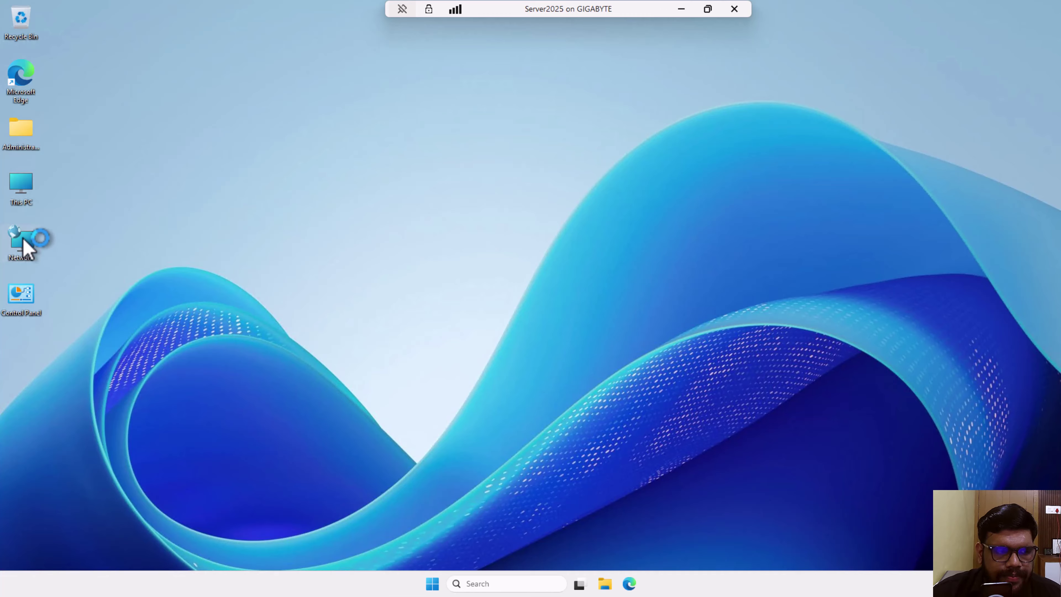
- Open Server2025's Ethernet adapter properties and disable IPv6
{"action": "right_click", "coordinate": [23, 246]}
{"action": "left_click", "coordinate": [84, 372]}
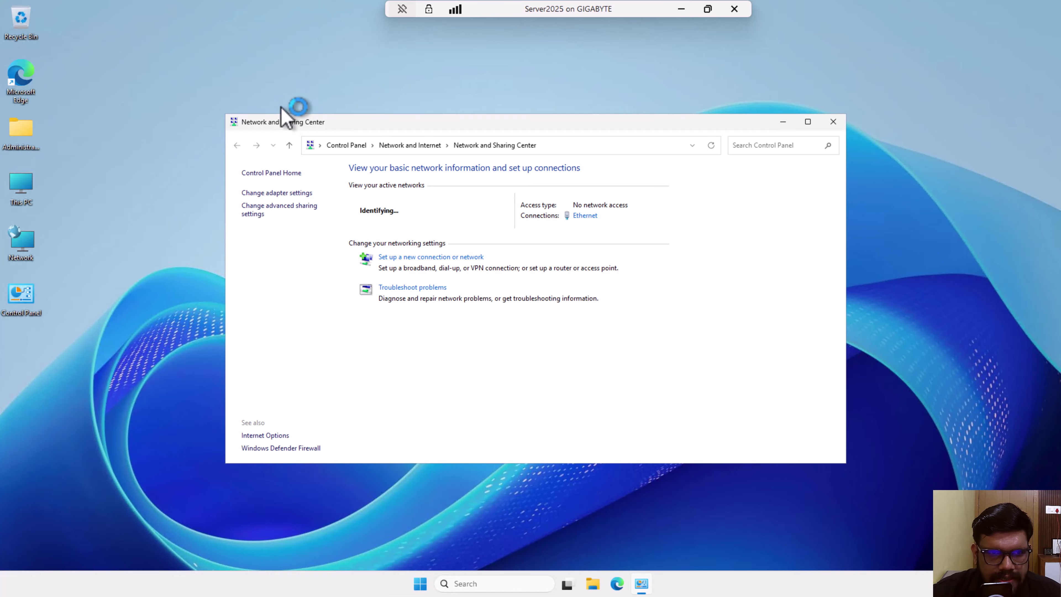
{"action": "left_click", "coordinate": [274, 196]}
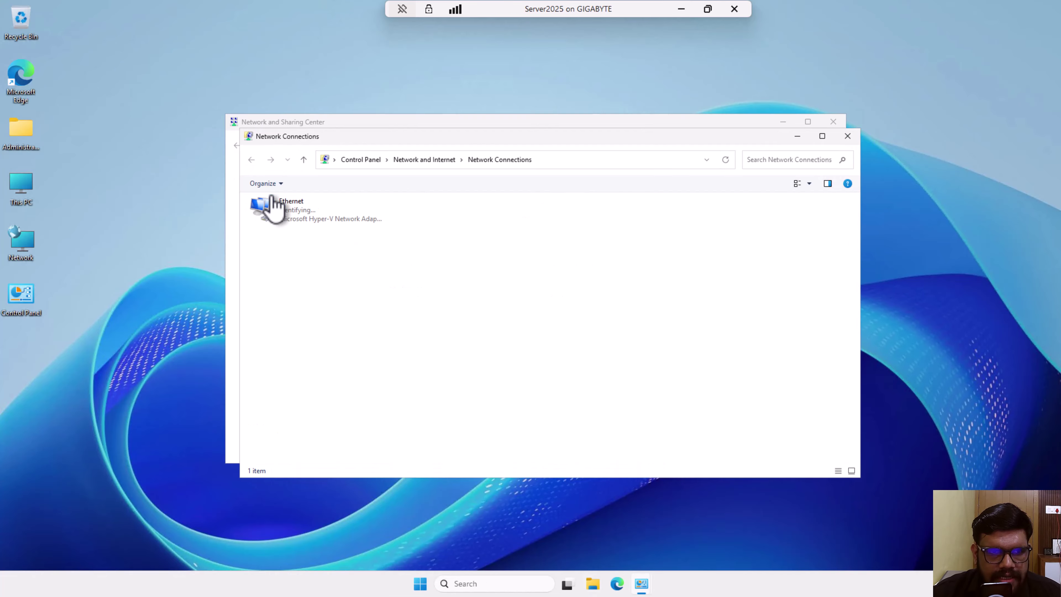
{"action": "left_click", "coordinate": [265, 219]}
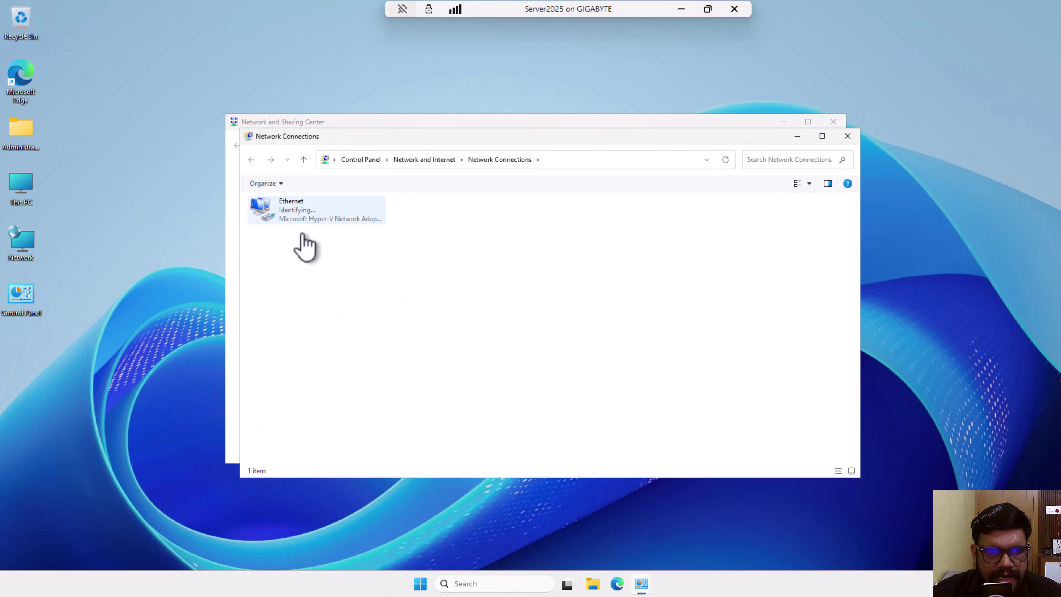
{"action": "left_click", "coordinate": [287, 213]}
{"action": "right_click", "coordinate": [290, 214]}
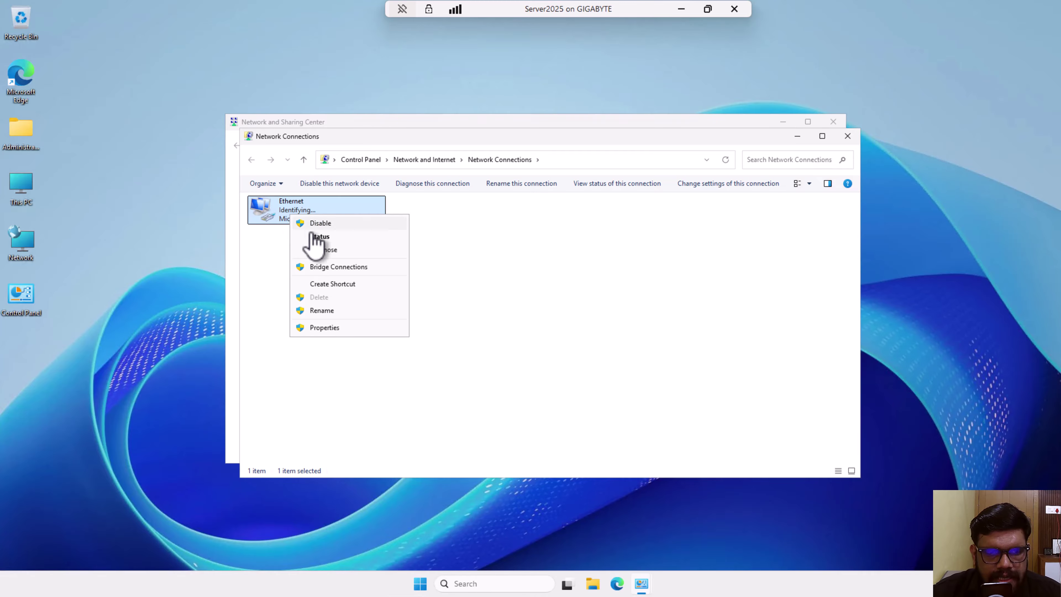
{"action": "left_click", "coordinate": [325, 327]}
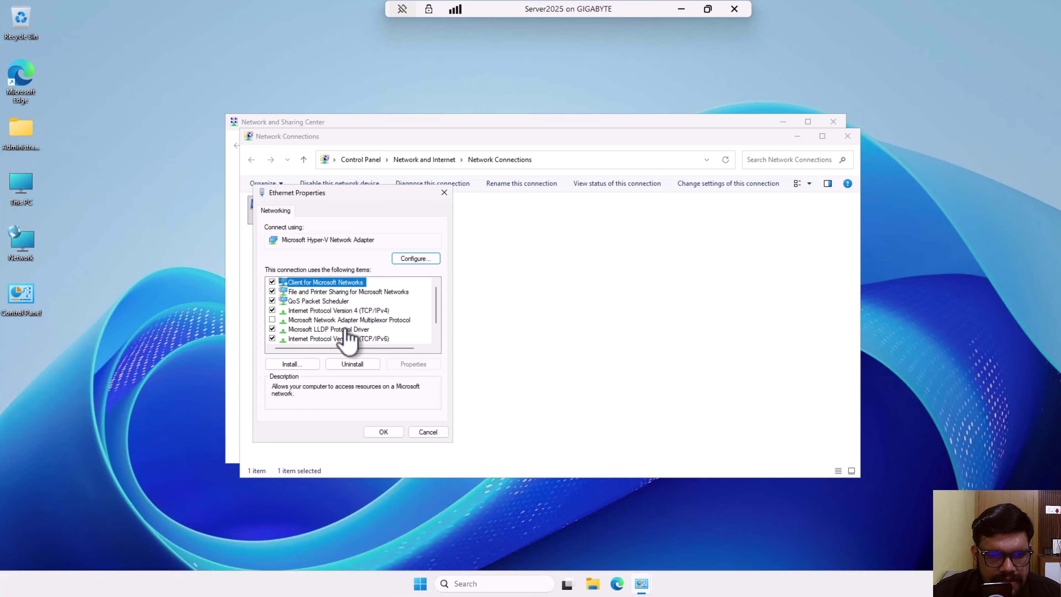
{"action": "left_click", "coordinate": [355, 310]}
{"action": "left_click", "coordinate": [337, 338]}
{"action": "left_click", "coordinate": [272, 338]}
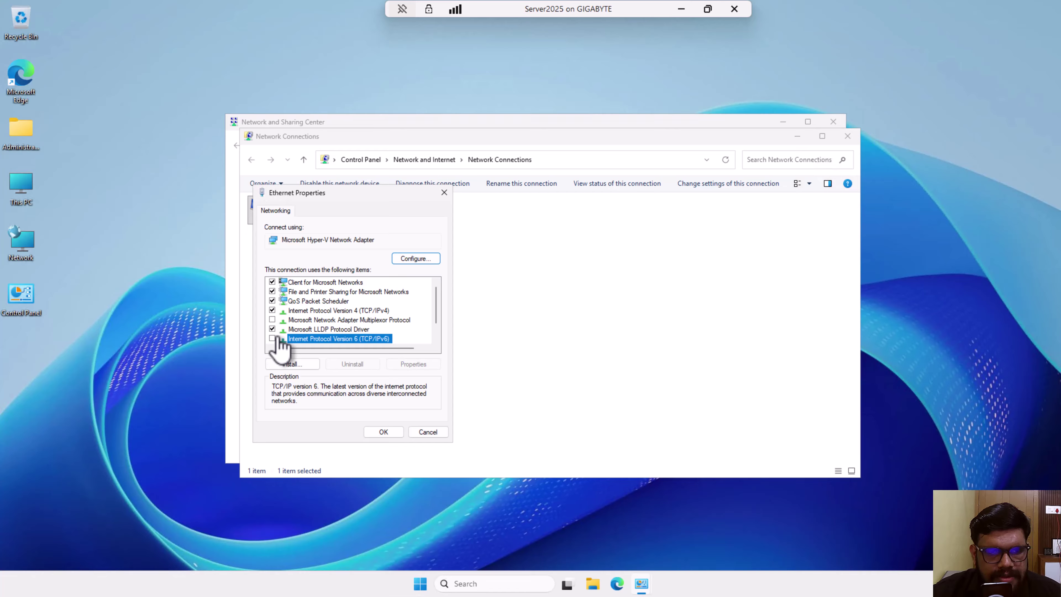
- Set static IPv4 192.168.10.1 with mask 255.255.255.0 and close the network windows
{"action": "left_click", "coordinate": [339, 310]}
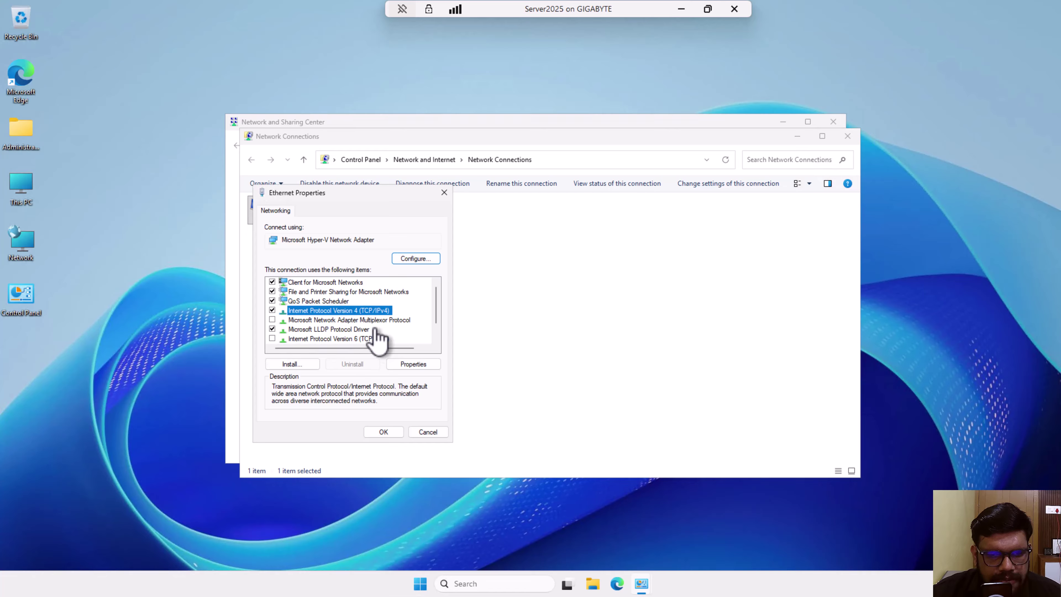
{"action": "left_click", "coordinate": [409, 366]}
{"action": "left_click", "coordinate": [322, 315]}
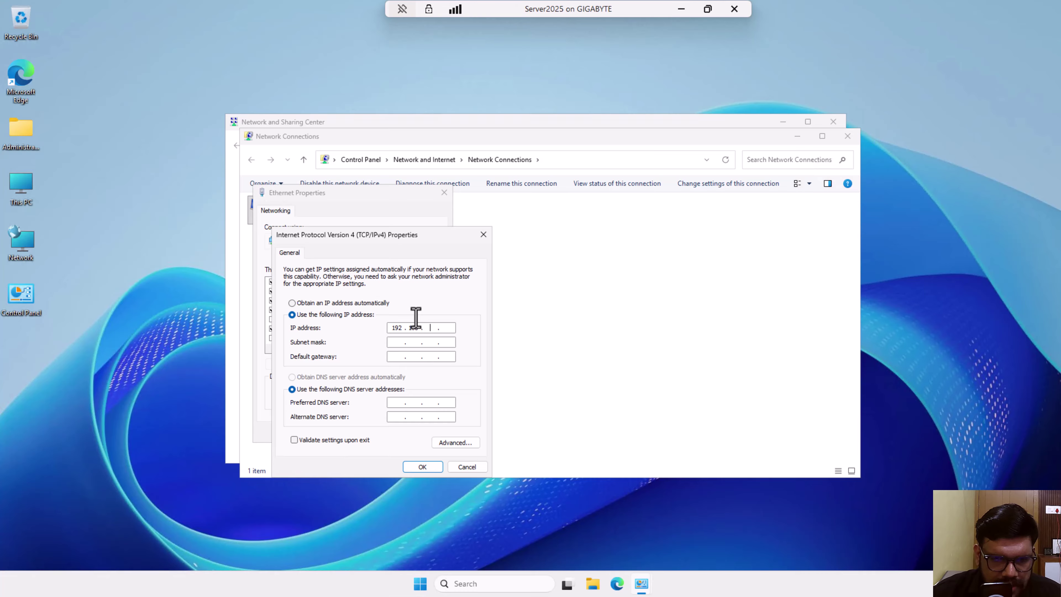
{"action": "key", "text": "Tab"}
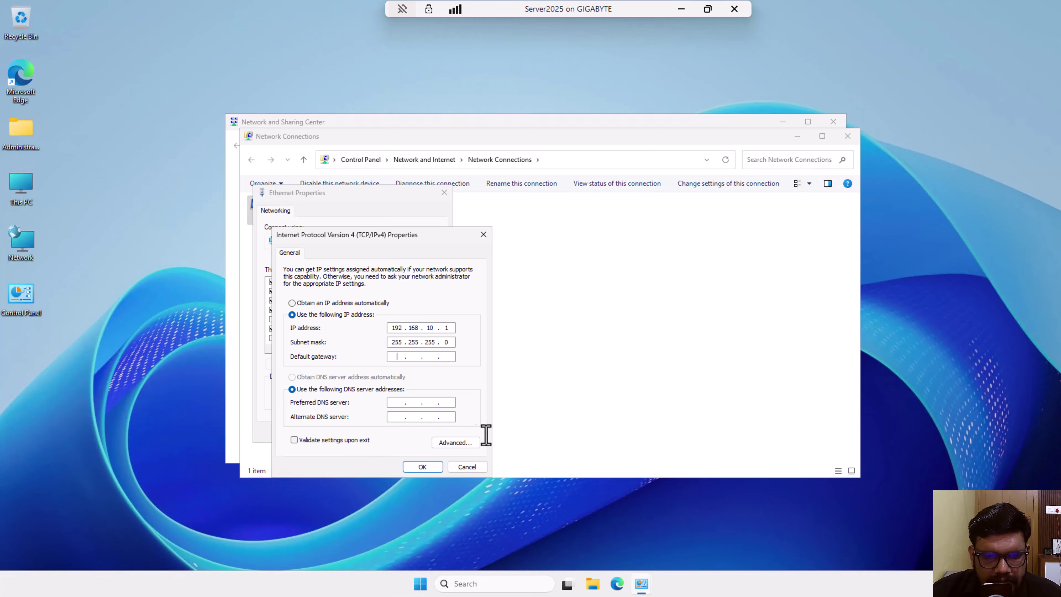
{"action": "left_click", "coordinate": [430, 467]}
{"action": "left_click", "coordinate": [381, 433]}
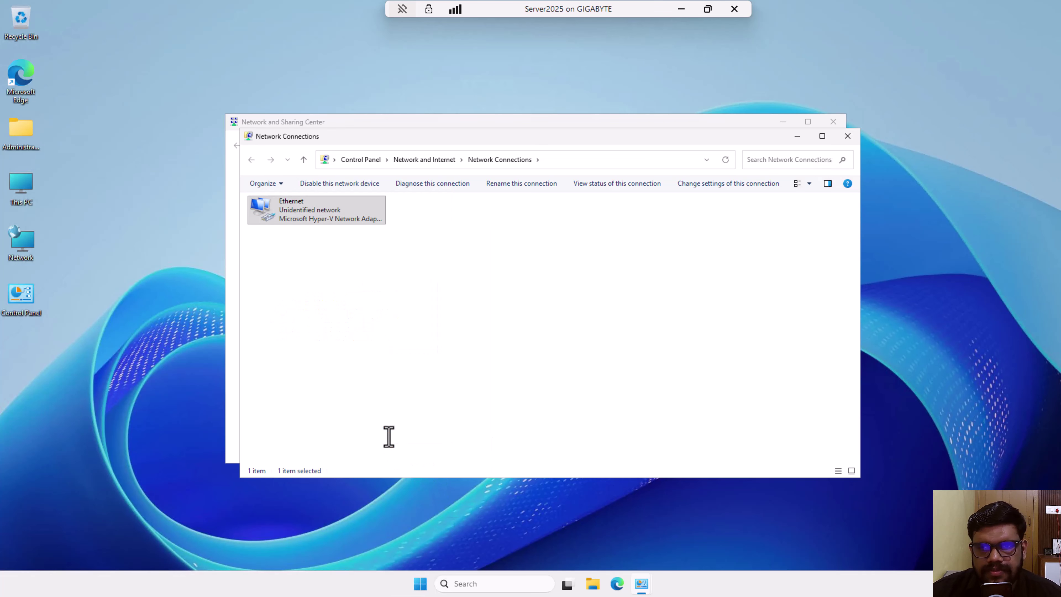
{"action": "left_click", "coordinate": [846, 135]}
- Run ipconfig in Command Prompt to verify 192.168.10.1 / 255.255.255.0, then close it
{"action": "left_click", "coordinate": [834, 122]}
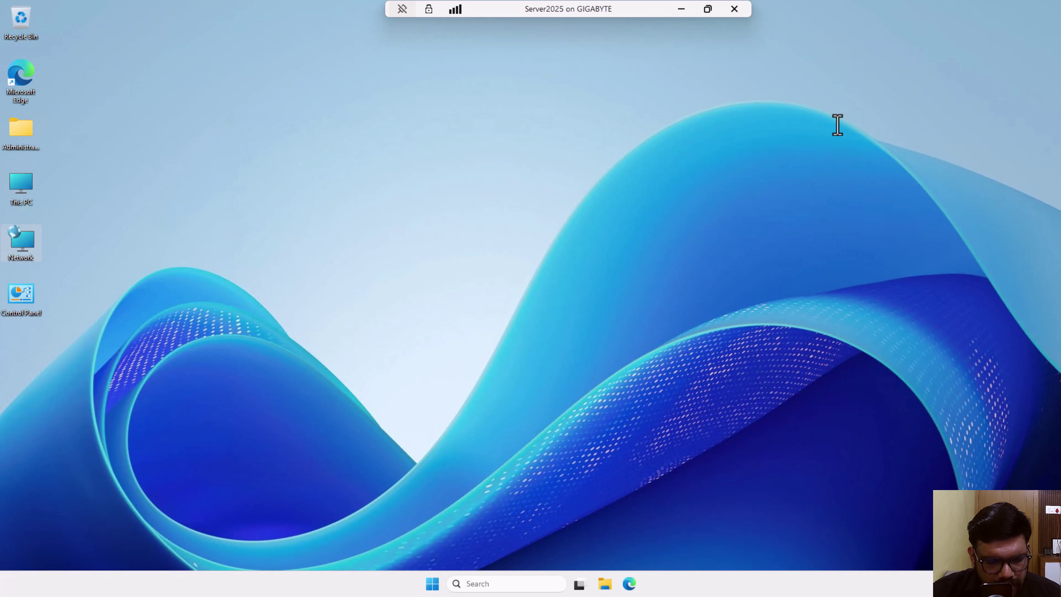
{"action": "key", "text": "super+r"}
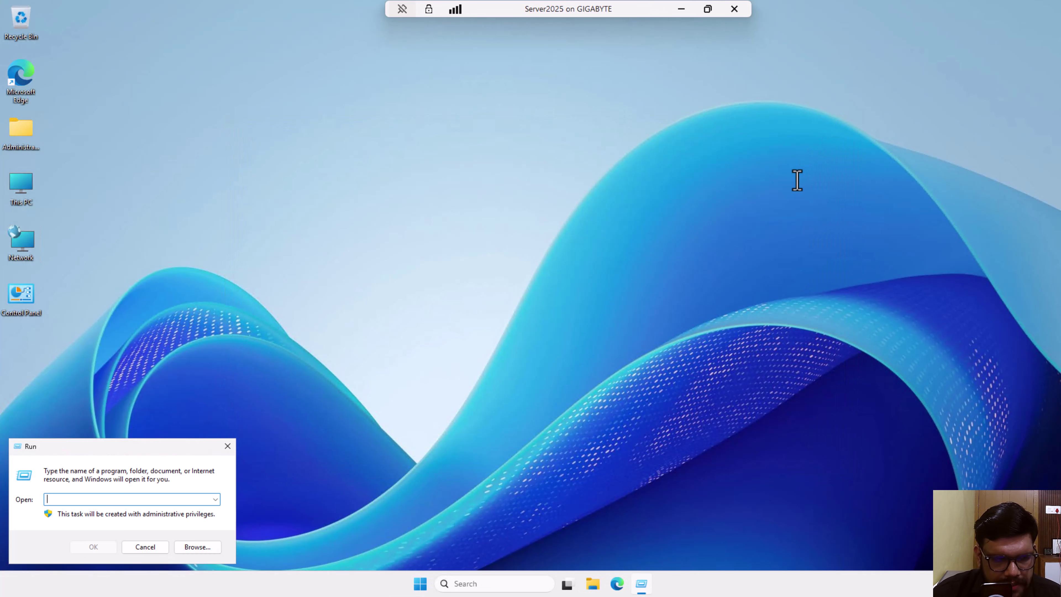
{"action": "type", "text": "cmd"}
{"action": "key", "text": "Return"}
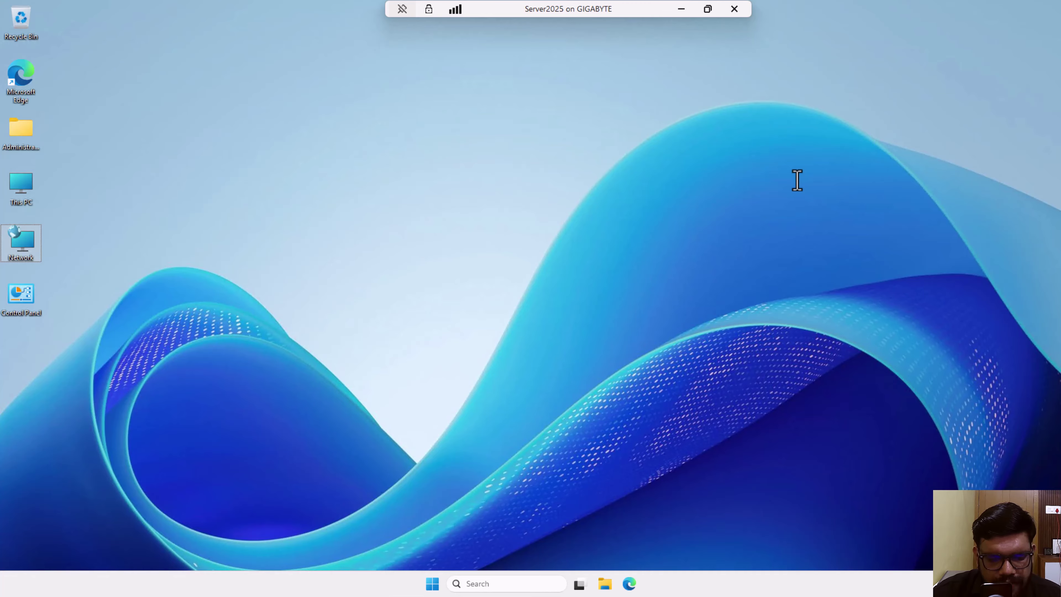
{"action": "type", "text": "o"}
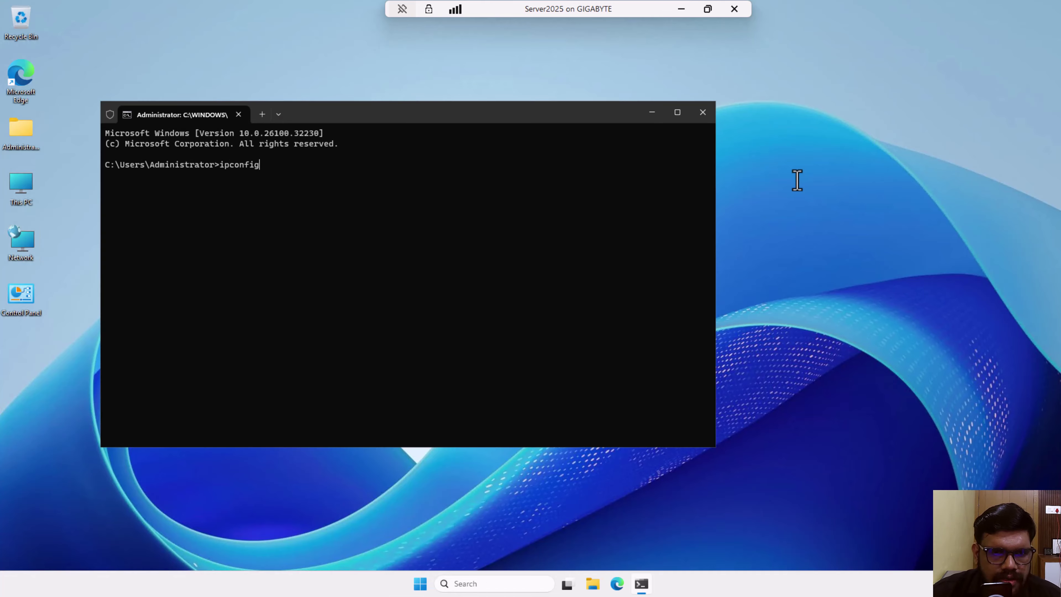
{"action": "type", "text": "nfig"}
{"action": "key", "text": "Return"}
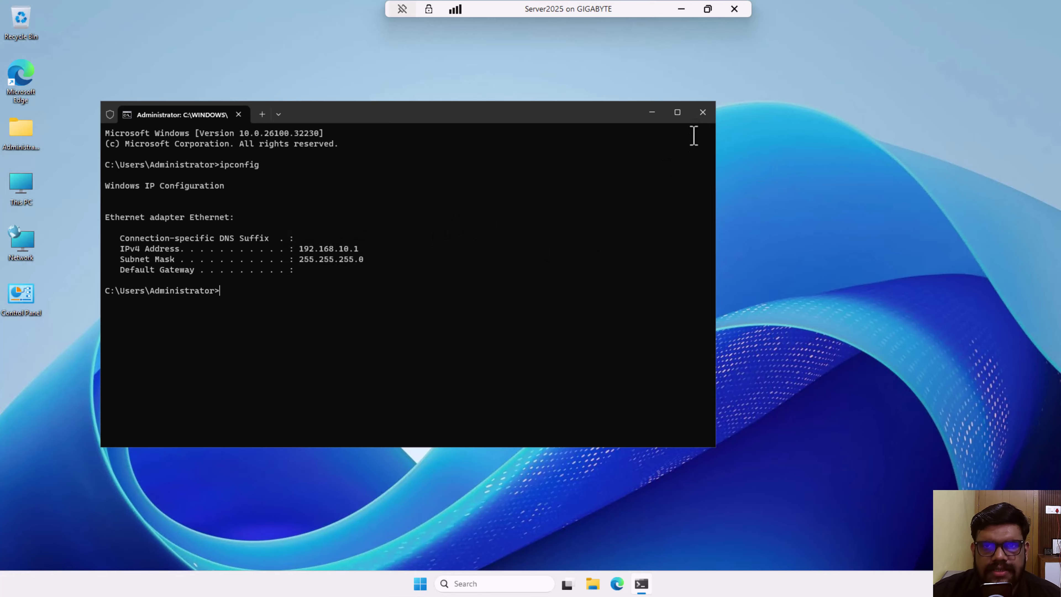
{"action": "left_click", "coordinate": [703, 112]}
- Switch to the win10-1 session and sign in
{"action": "left_click", "coordinate": [682, 9]}
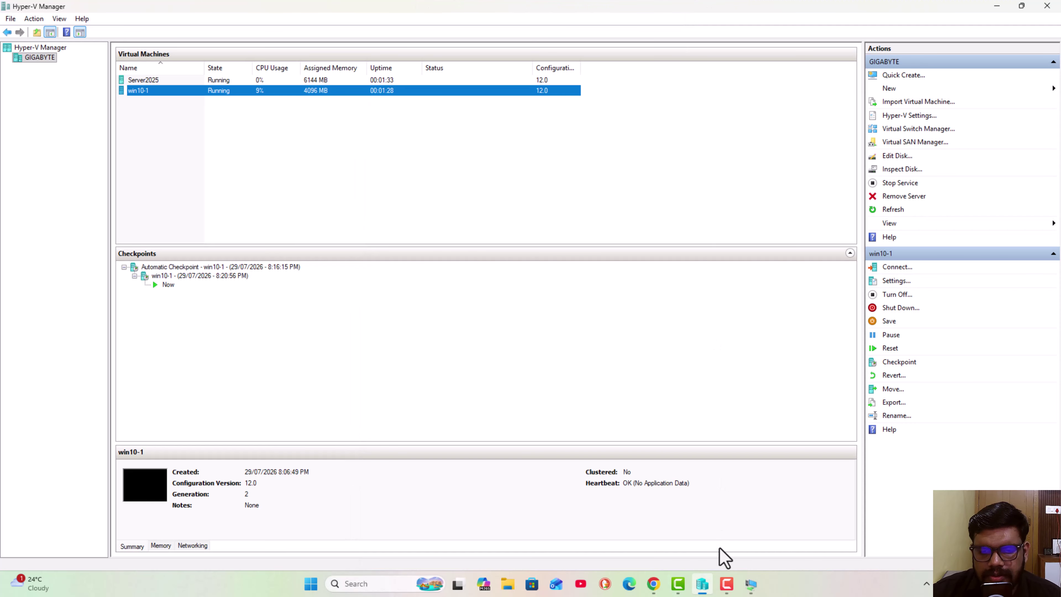
{"action": "mouse_move", "coordinate": [748, 591]}
{"action": "left_click", "coordinate": [812, 511]}
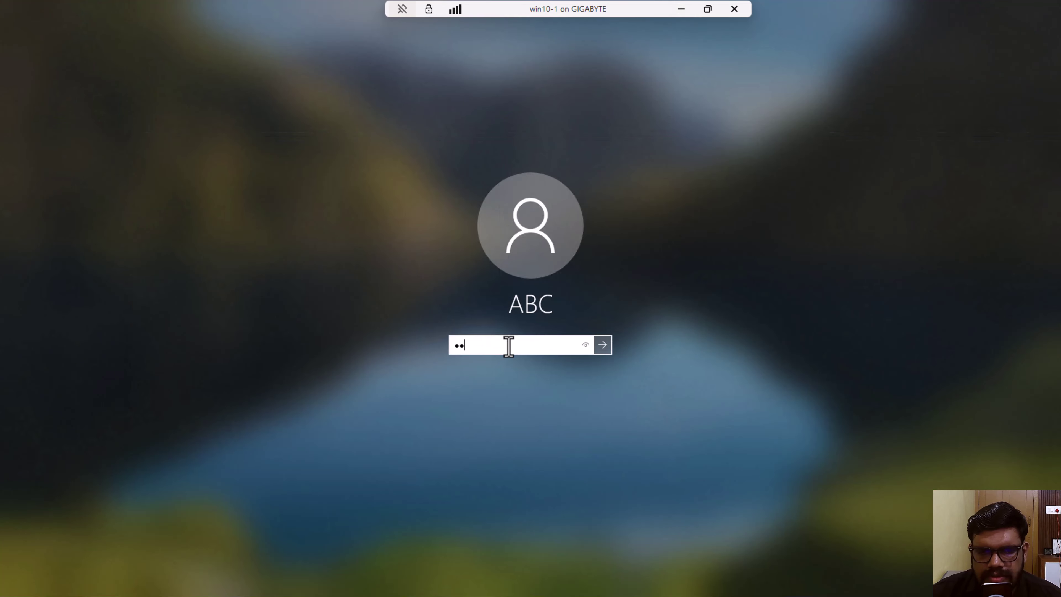
{"action": "key", "text": "Return"}
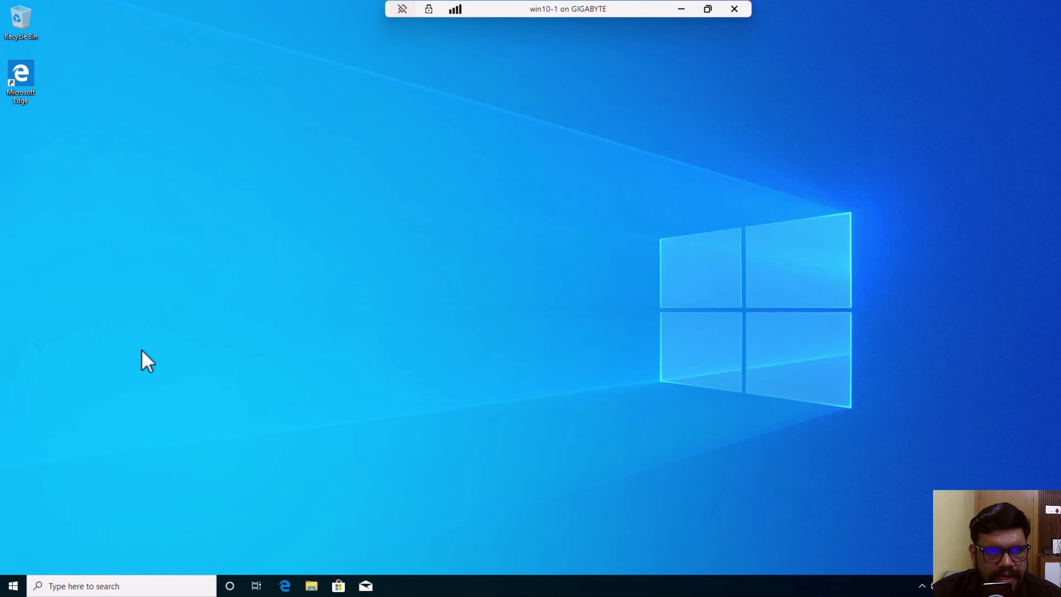
- Enable the Computer, user files, Network and Control Panel desktop icons, then close Settings
{"action": "right_click", "coordinate": [167, 138]}
{"action": "left_click", "coordinate": [197, 242]}
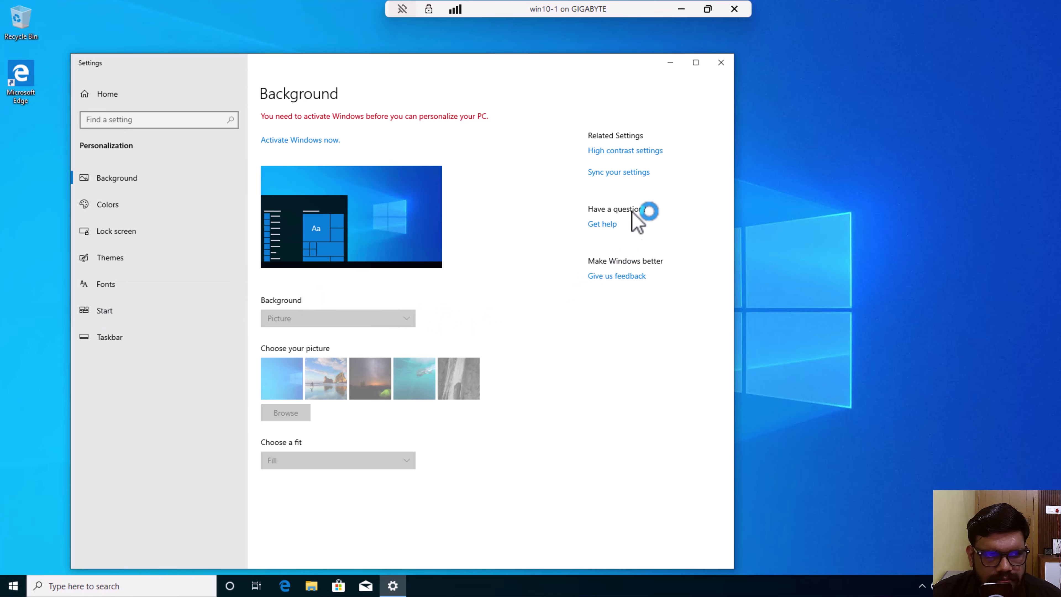
{"action": "left_click", "coordinate": [126, 261]}
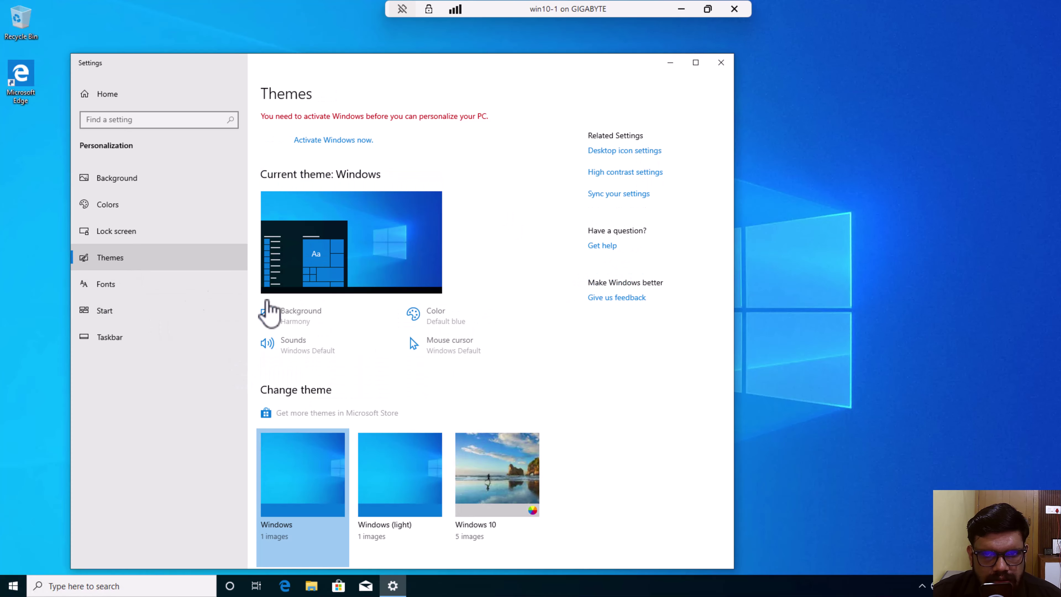
{"action": "left_click", "coordinate": [623, 150]}
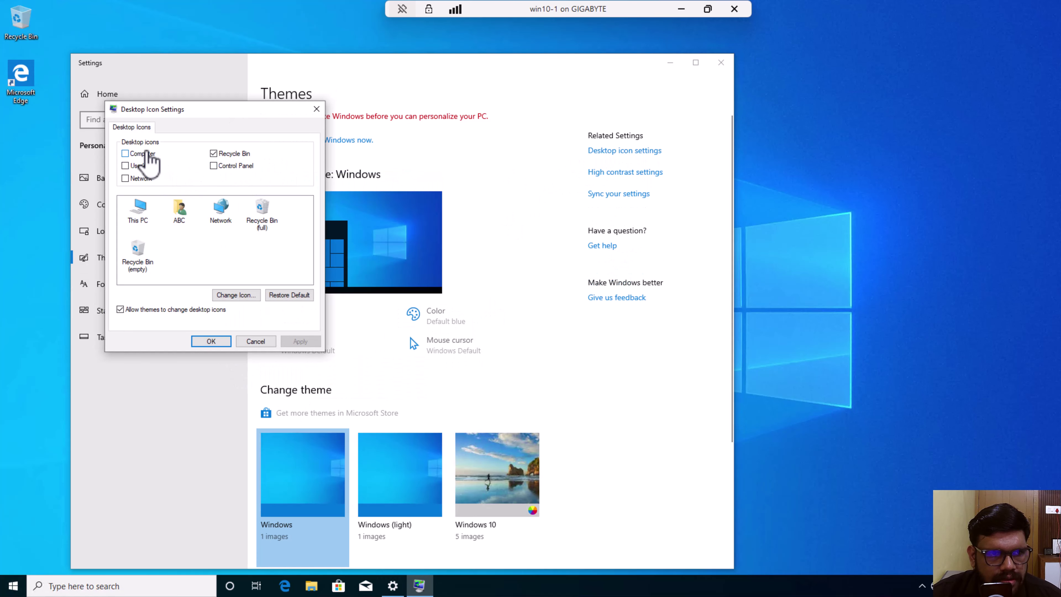
{"action": "left_click", "coordinate": [146, 152]}
{"action": "left_click", "coordinate": [143, 166]}
{"action": "left_click", "coordinate": [139, 180]}
{"action": "left_click", "coordinate": [213, 166]}
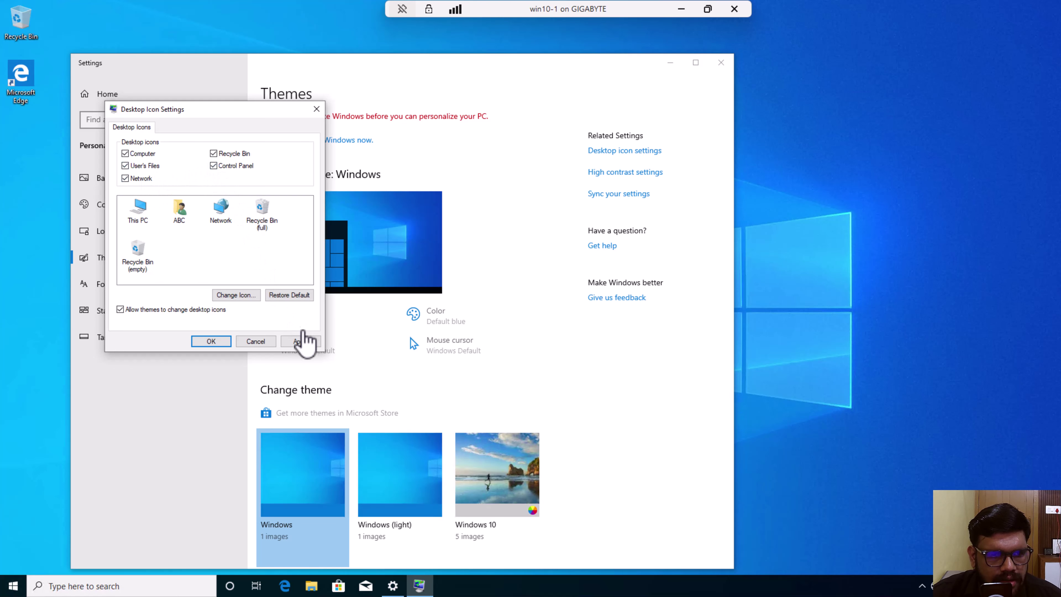
{"action": "left_click", "coordinate": [300, 341]}
{"action": "left_click", "coordinate": [211, 341]}
{"action": "left_click", "coordinate": [720, 63]}
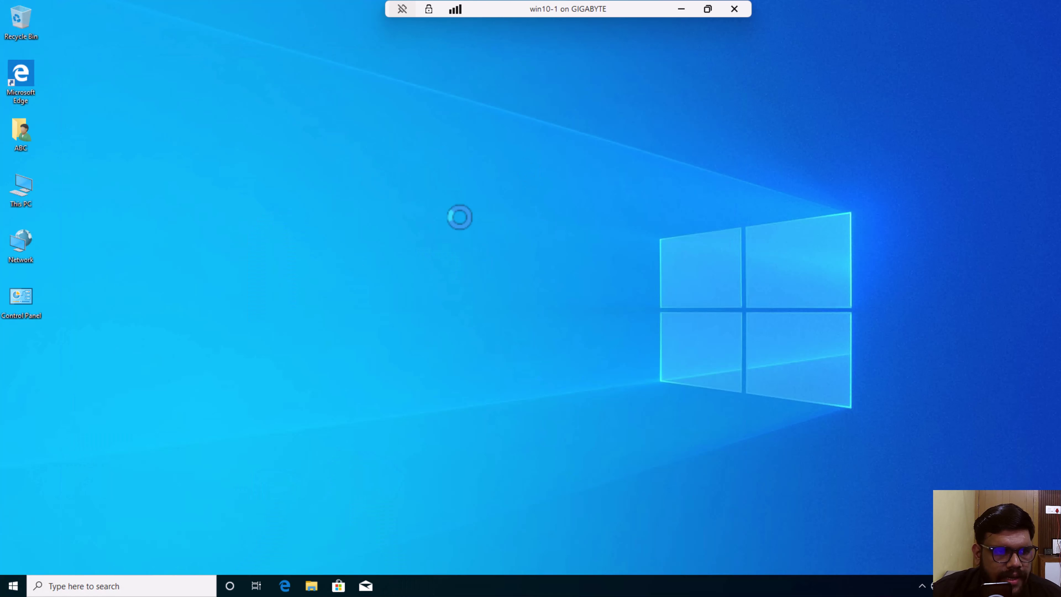
- Open win10-1's Ethernet adapter properties from the Network icon
{"action": "right_click", "coordinate": [26, 243]}
{"action": "left_click", "coordinate": [73, 346]}
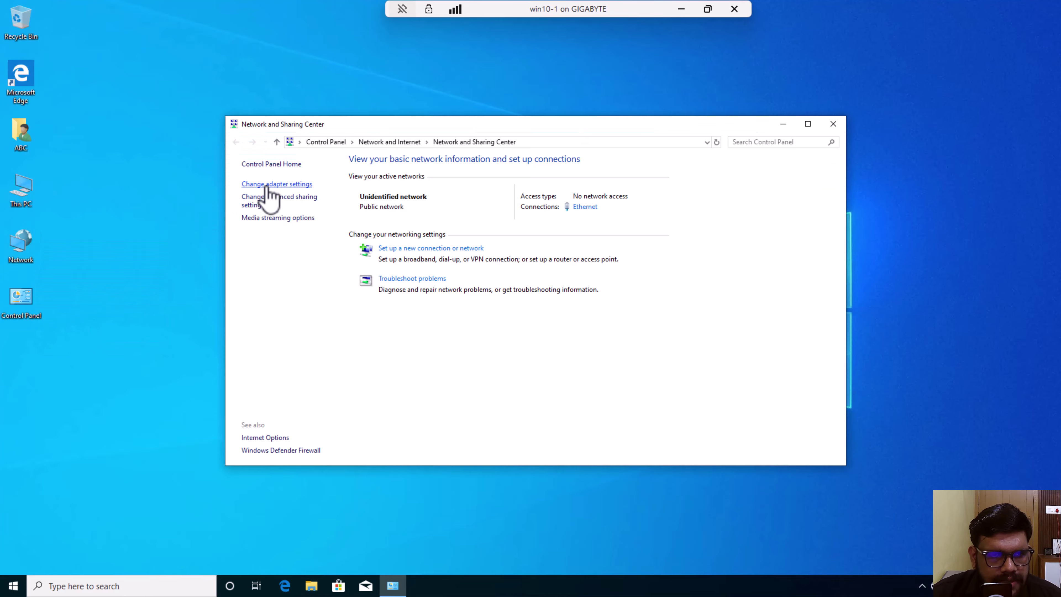
{"action": "left_click", "coordinate": [268, 185]}
{"action": "left_click", "coordinate": [318, 213]}
{"action": "right_click", "coordinate": [317, 214]}
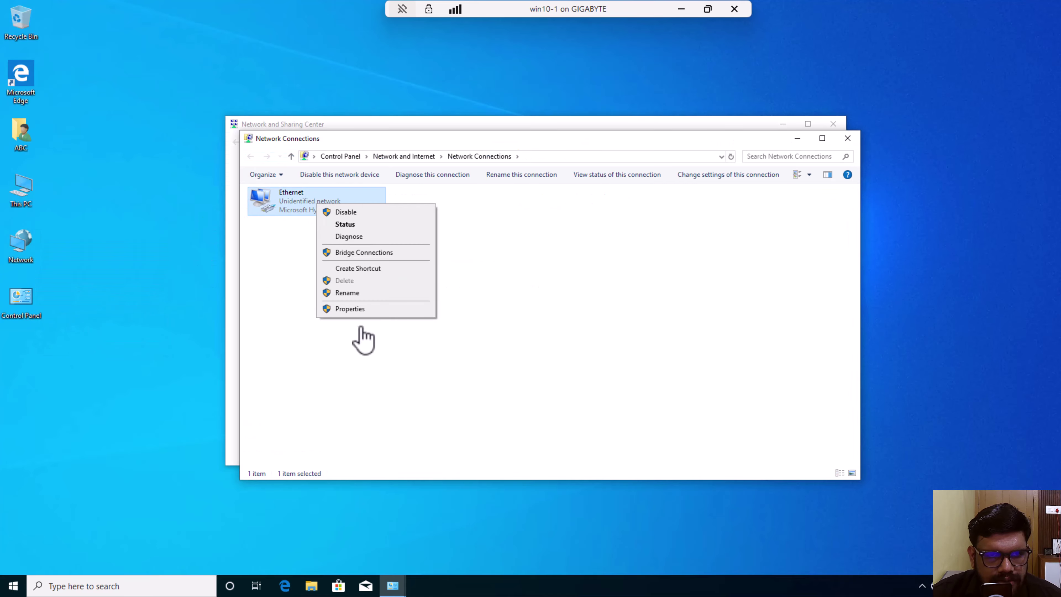
{"action": "left_click", "coordinate": [355, 309]}
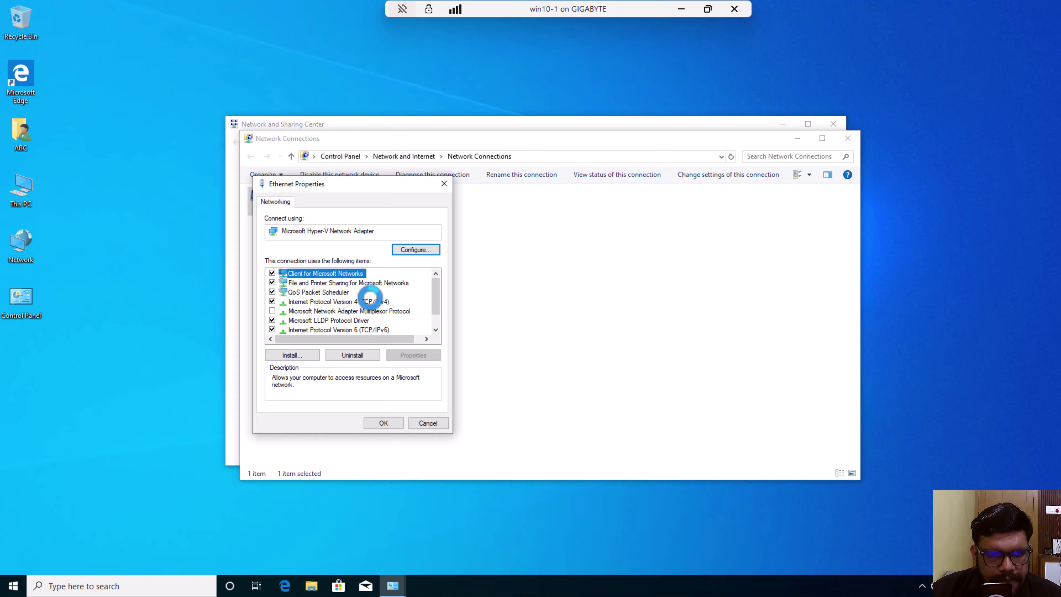
- Set static IPv4 192.168.10.2 with mask 255.255.255.0 and close the network windows
{"action": "left_click", "coordinate": [371, 300]}
{"action": "left_click", "coordinate": [413, 355]}
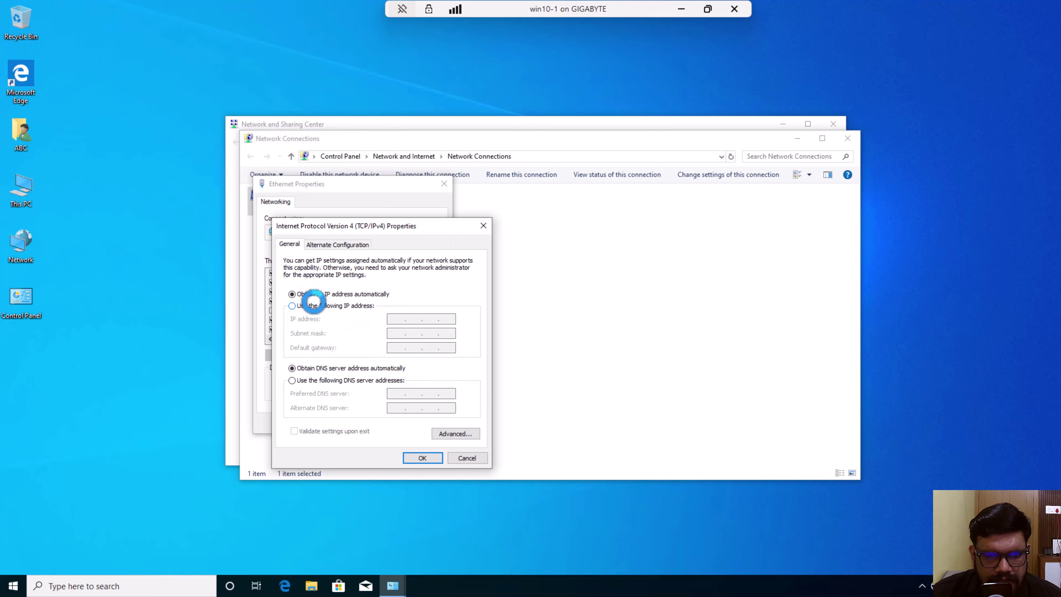
{"action": "left_click", "coordinate": [308, 304]}
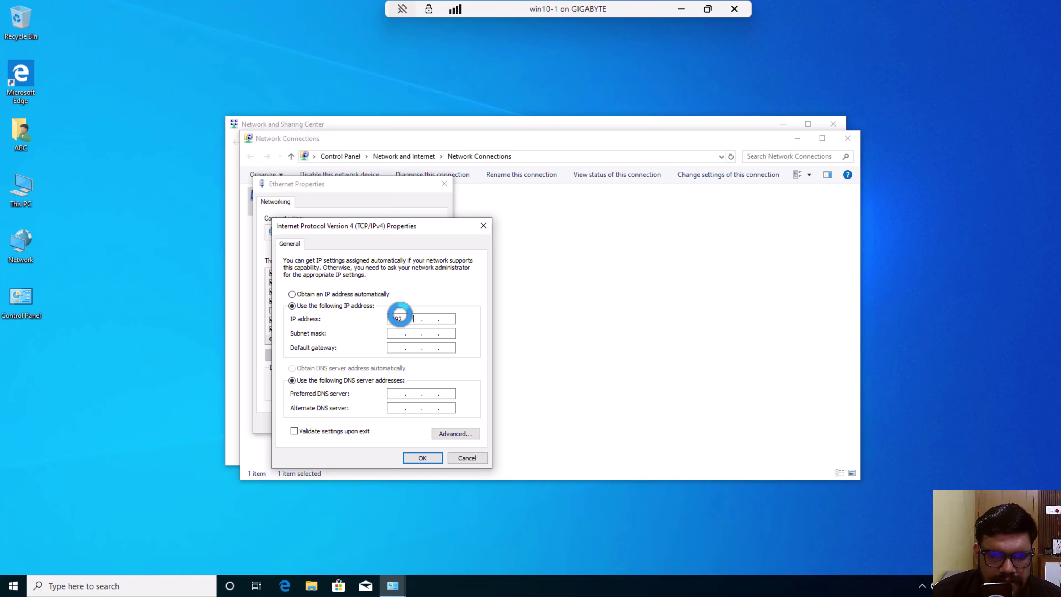
{"action": "left_click", "coordinate": [401, 334]}
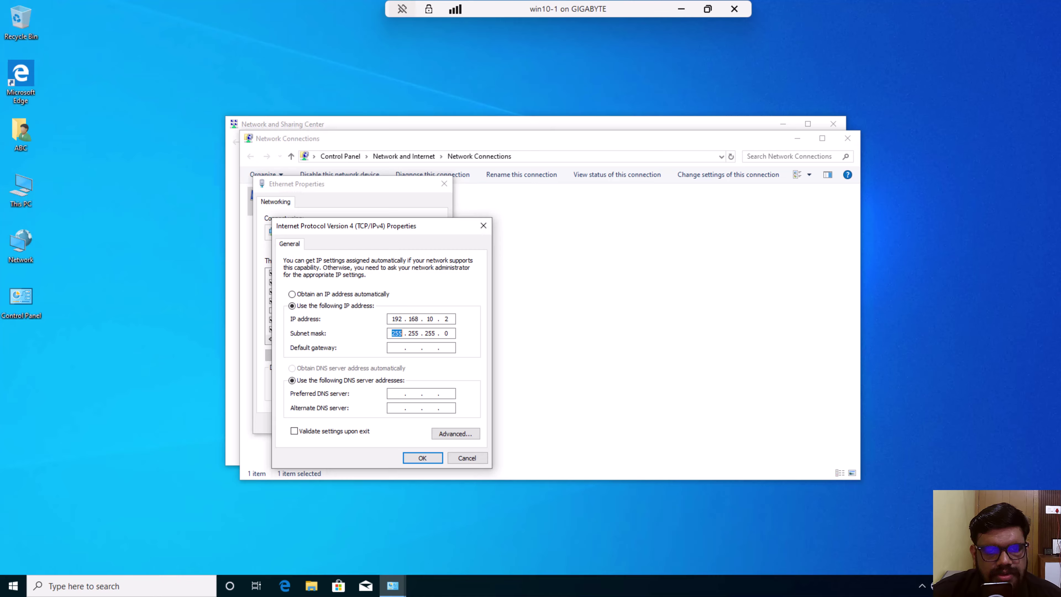
{"action": "left_click", "coordinate": [421, 456]}
{"action": "left_click", "coordinate": [391, 418]}
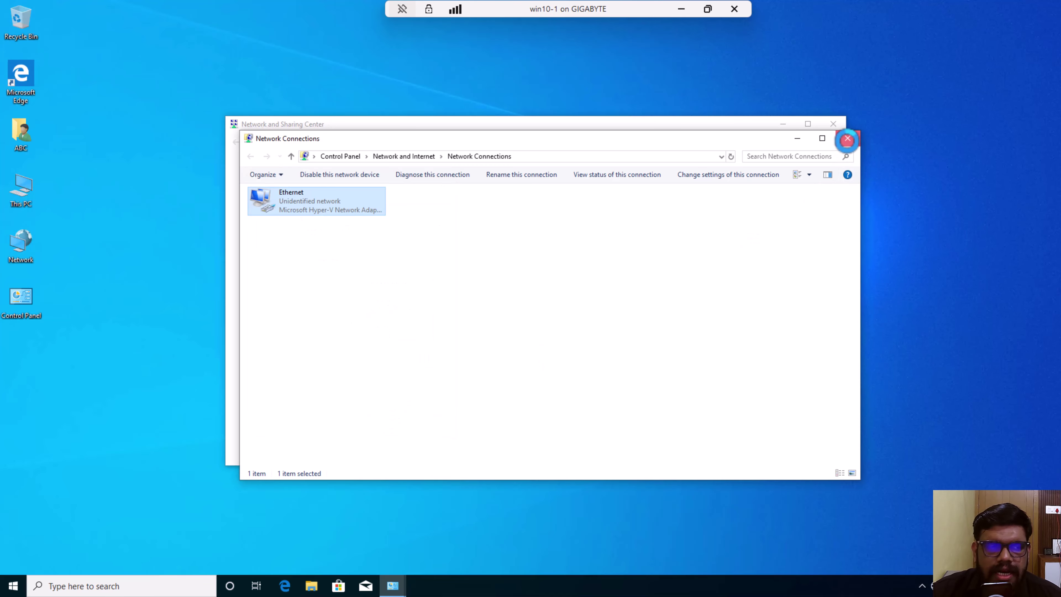
{"action": "left_click", "coordinate": [846, 139]}
{"action": "left_click", "coordinate": [838, 130]}
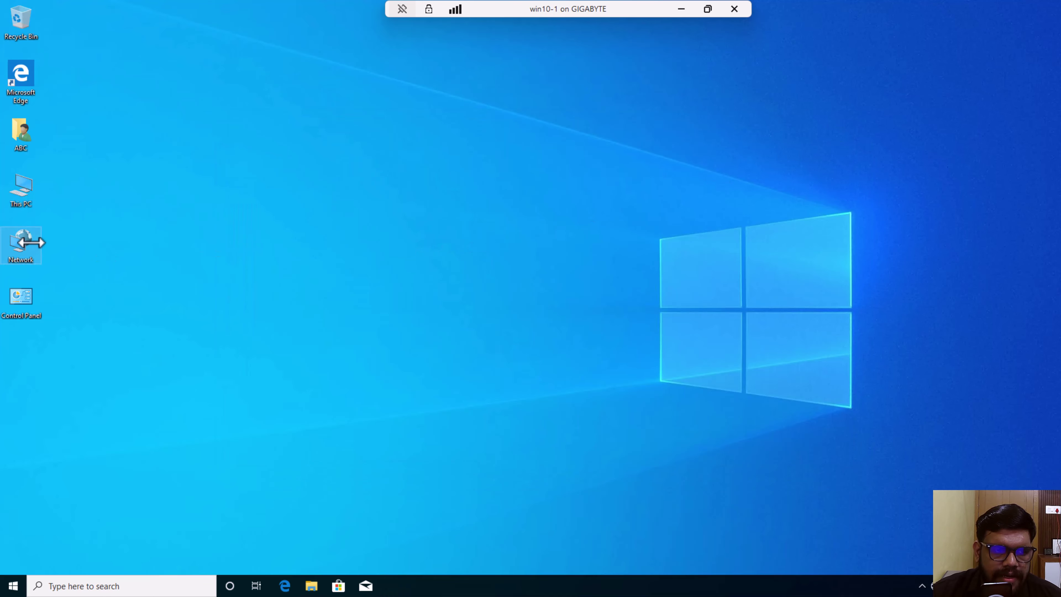
- Turn off win10-1's Windows Defender Firewall for private networks and close the window
{"action": "right_click", "coordinate": [31, 242]}
{"action": "left_click", "coordinate": [73, 350]}
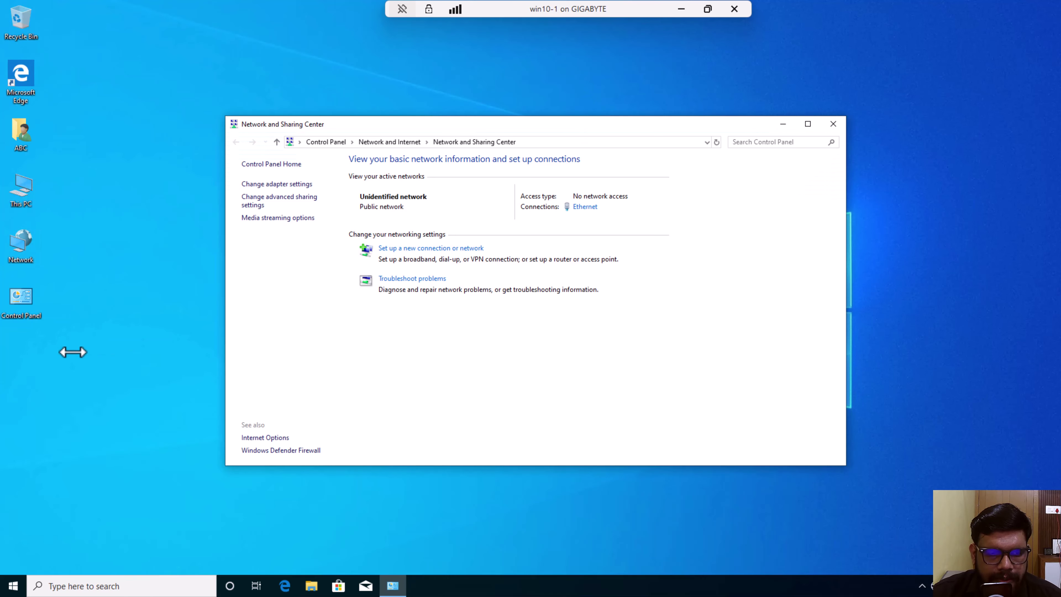
{"action": "left_click", "coordinate": [256, 452]}
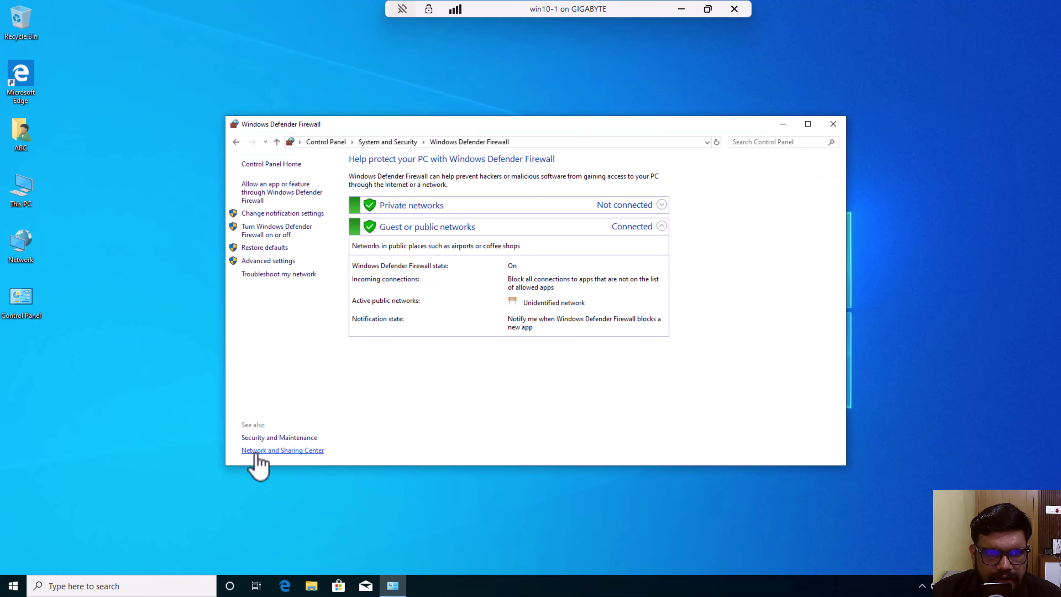
{"action": "left_click", "coordinate": [275, 233]}
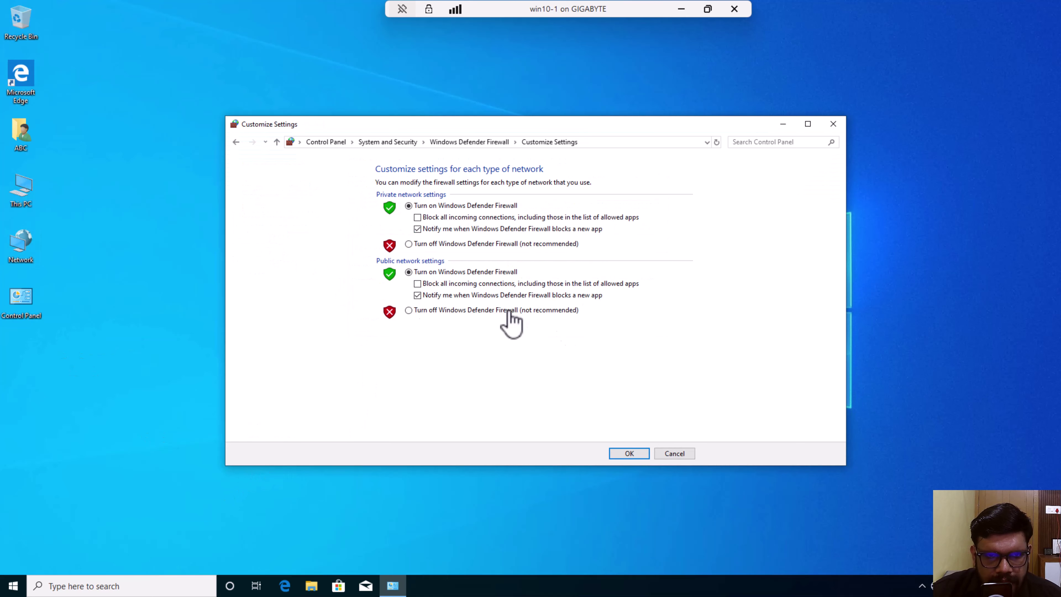
{"action": "left_click", "coordinate": [421, 243]}
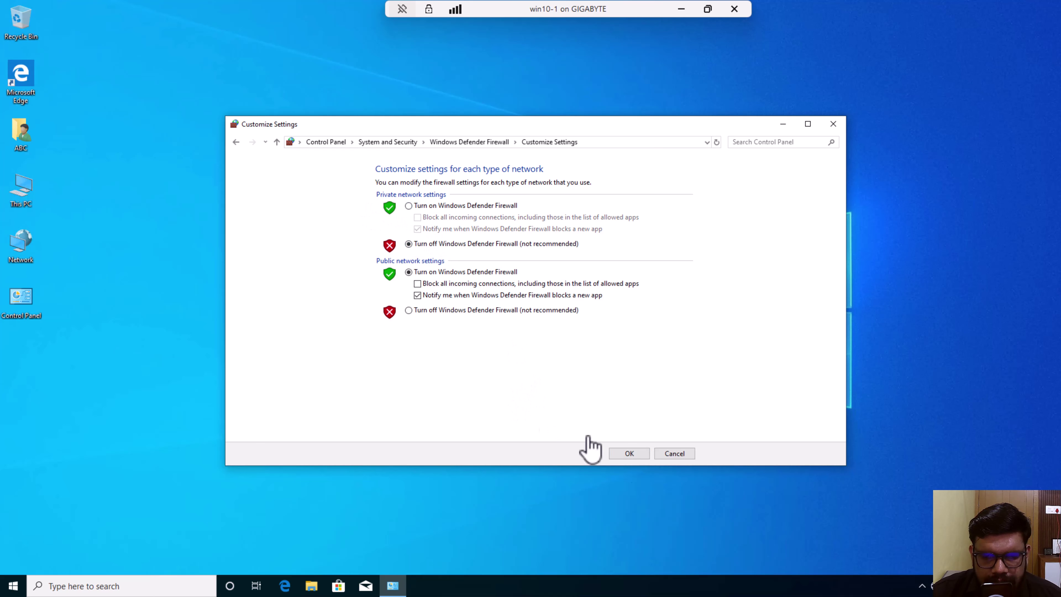
{"action": "left_click", "coordinate": [631, 453]}
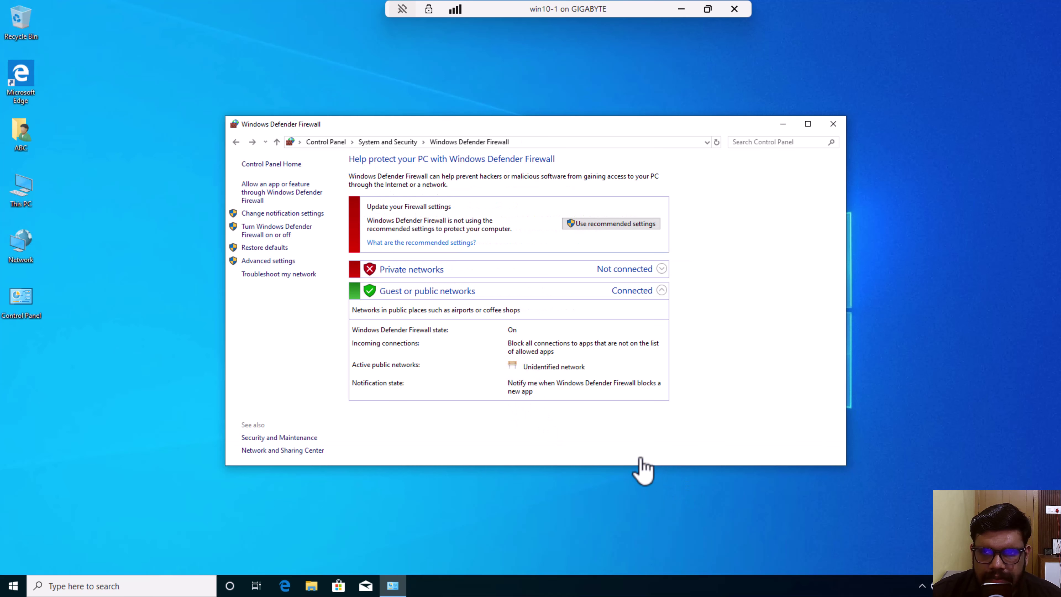
{"action": "left_click", "coordinate": [832, 125]}
- Switch from the win10-1 session to Server2025 and open its Network and Sharing Center
{"action": "left_click", "coordinate": [682, 9]}
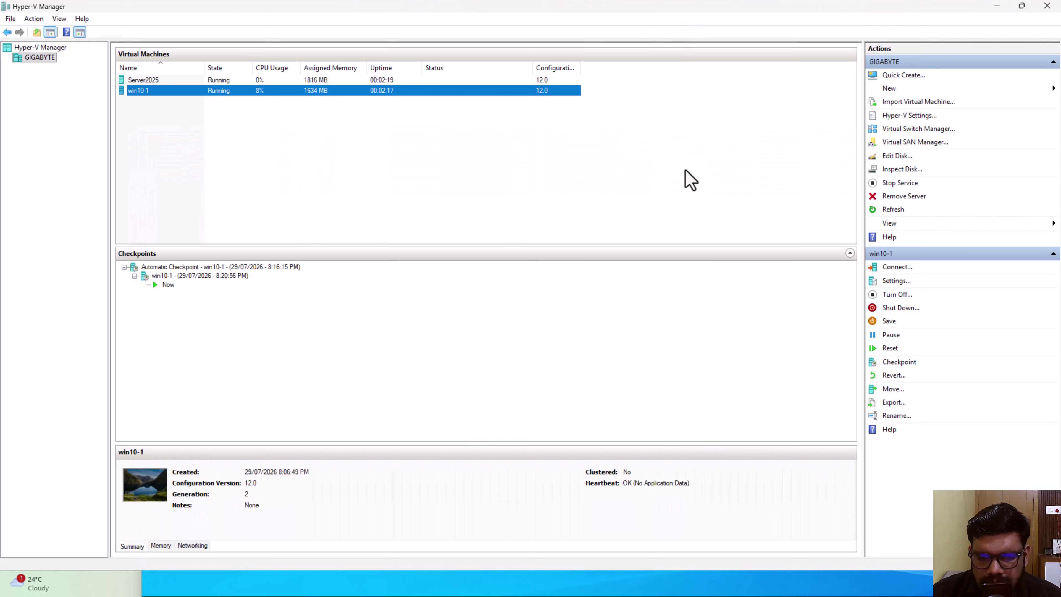
{"action": "mouse_move", "coordinate": [750, 585]}
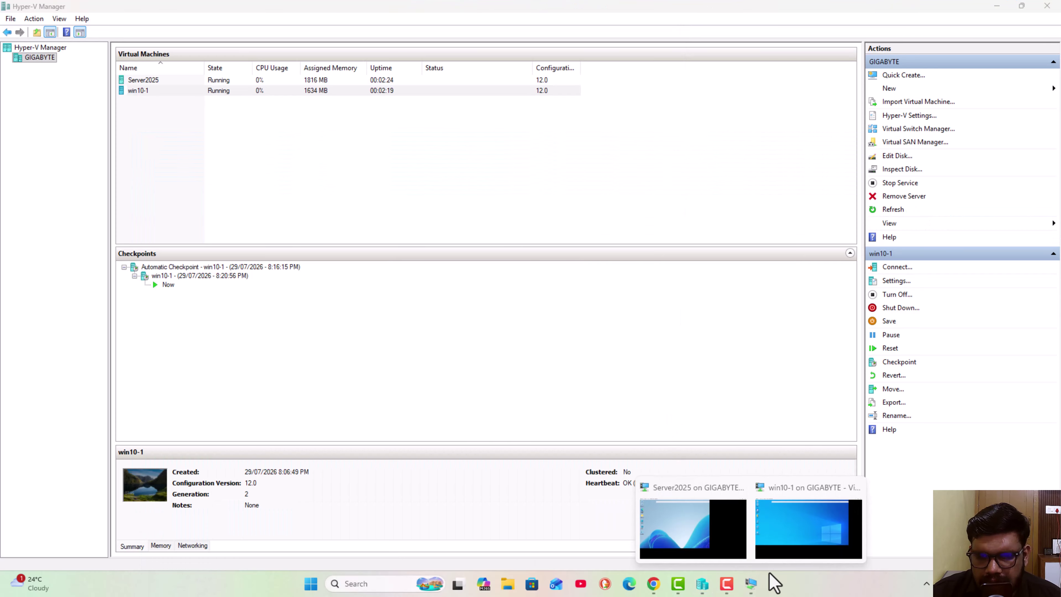
{"action": "left_click", "coordinate": [667, 530]}
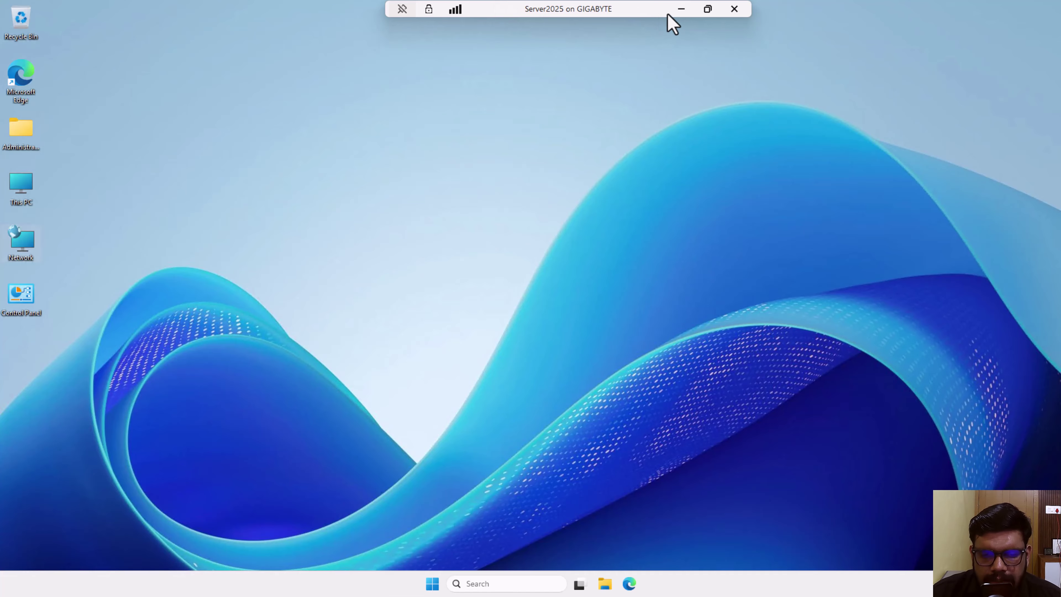
{"action": "left_click", "coordinate": [629, 583]}
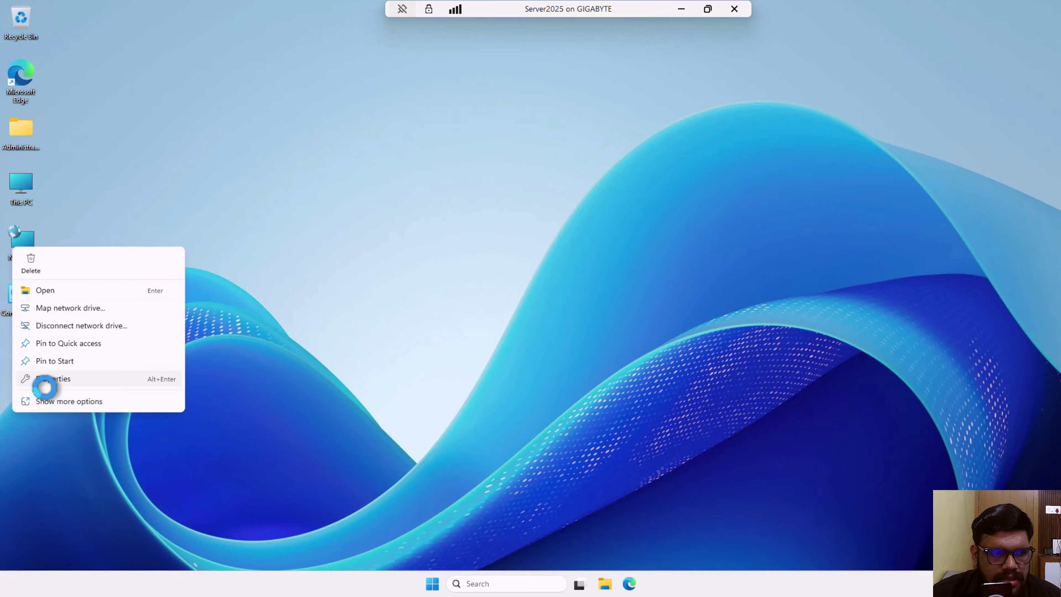
{"action": "left_click", "coordinate": [52, 385]}
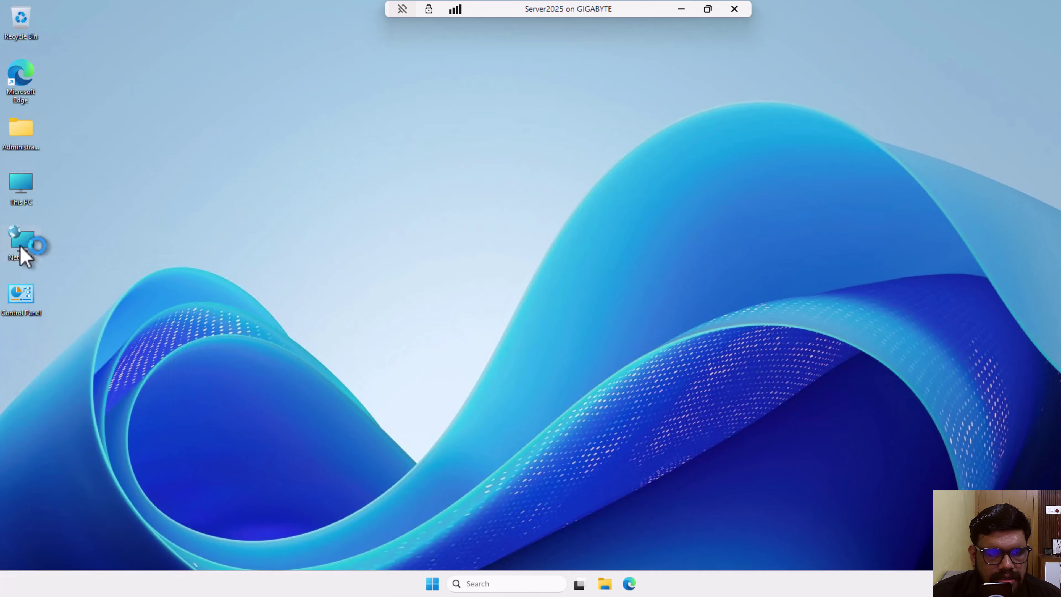
- Check Server2025's Ethernet adapter in Network Connections, then close that window
{"action": "right_click", "coordinate": [21, 245]}
{"action": "left_click", "coordinate": [274, 193]}
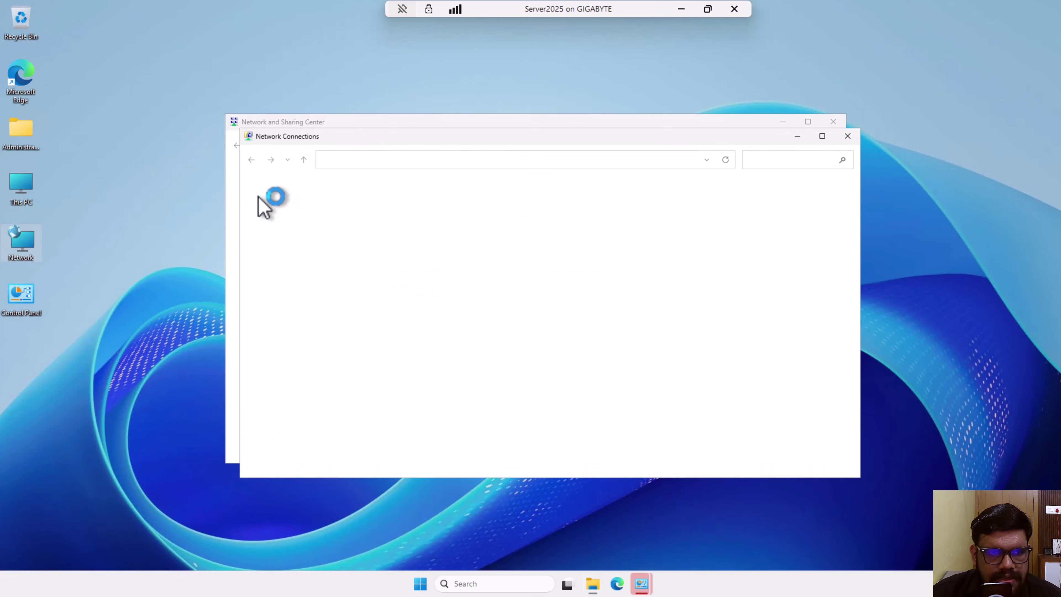
{"action": "right_click", "coordinate": [288, 208]}
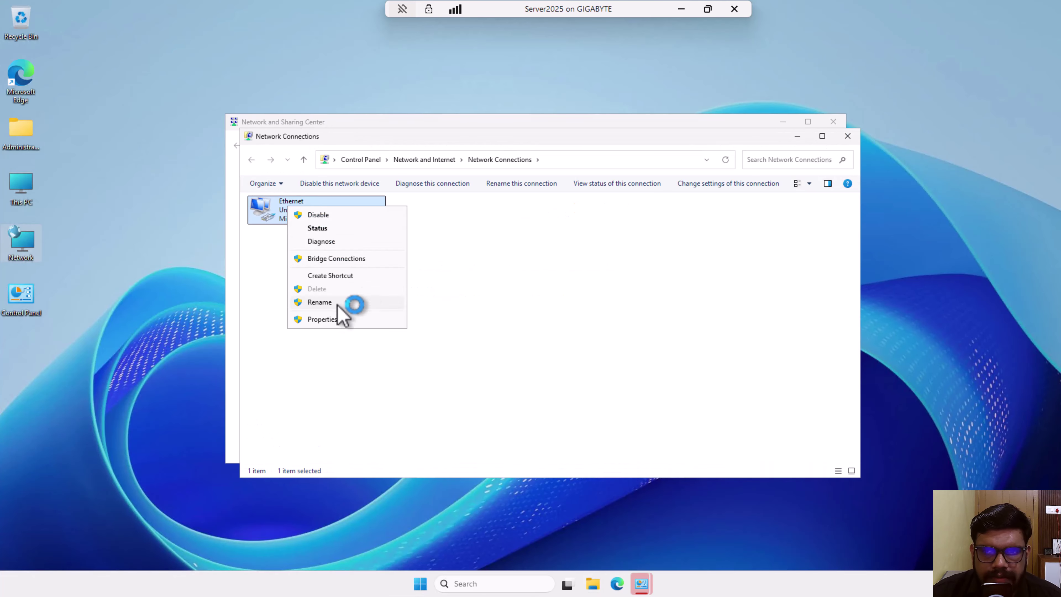
{"action": "left_click", "coordinate": [577, 310]}
{"action": "left_click", "coordinate": [838, 140]}
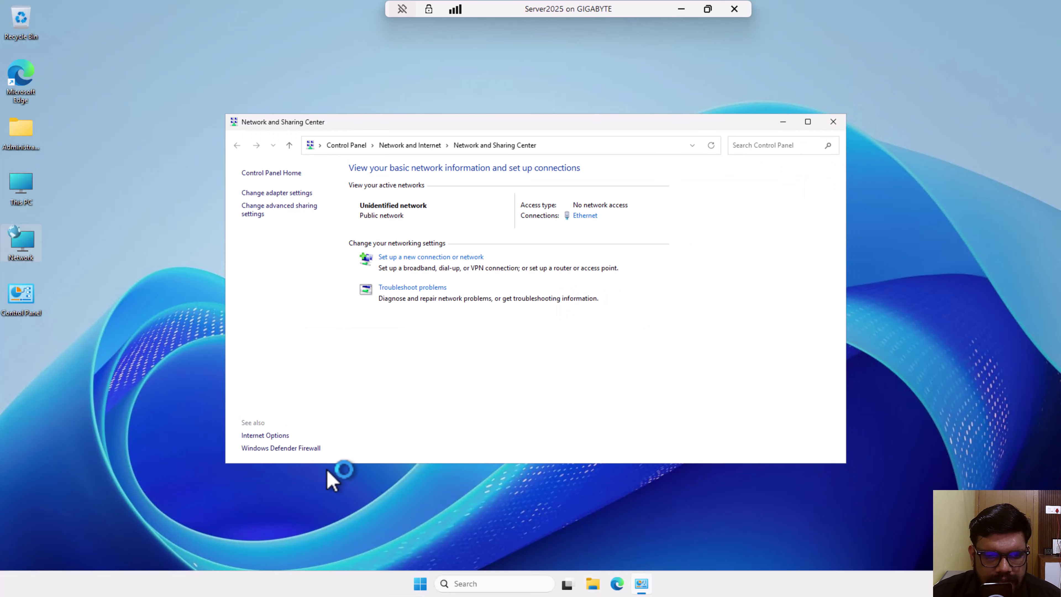
- Turn off Server2025's Windows Defender Firewall for private networks and close the window
{"action": "left_click", "coordinate": [307, 448]}
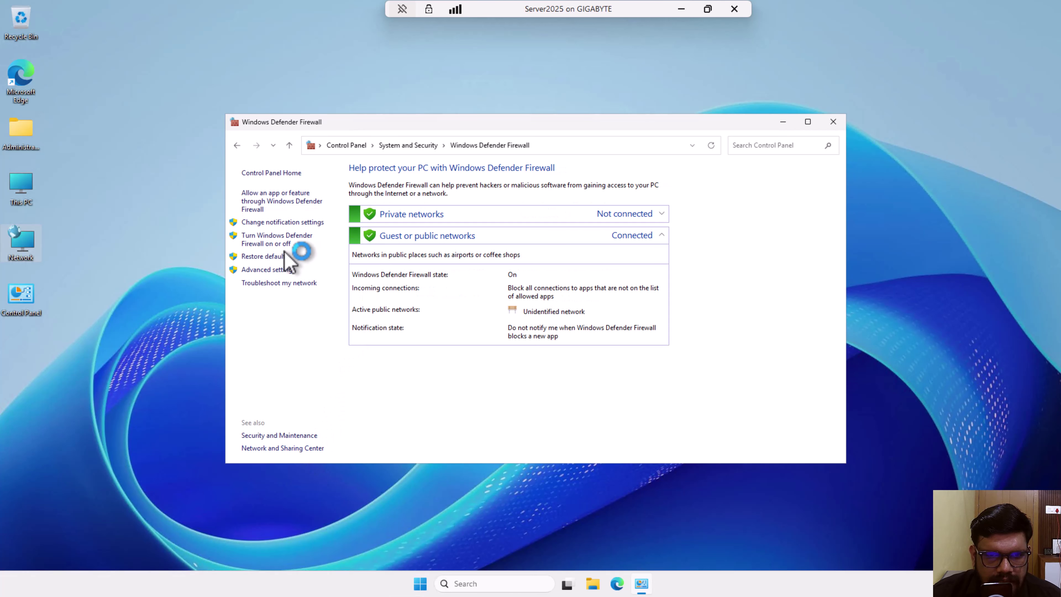
{"action": "left_click", "coordinate": [295, 238]}
{"action": "left_click", "coordinate": [429, 252]}
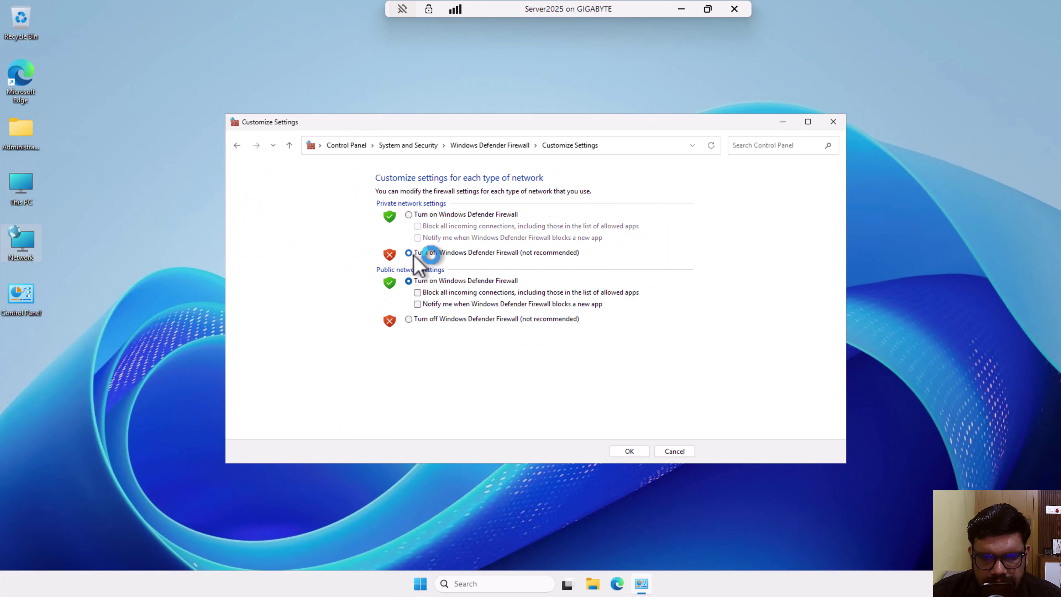
{"action": "left_click", "coordinate": [629, 450]}
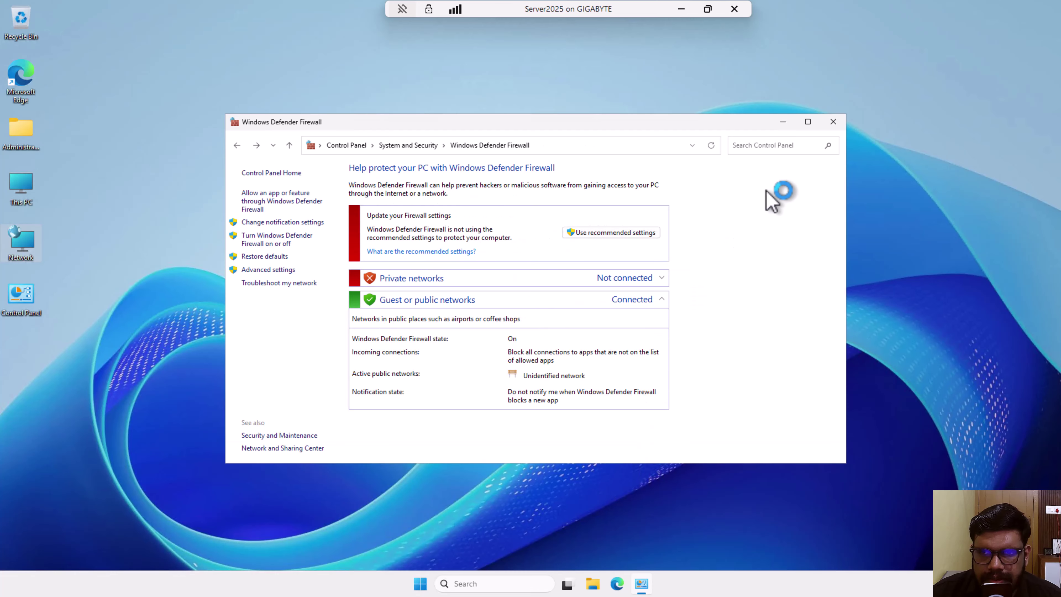
{"action": "left_click", "coordinate": [832, 121]}
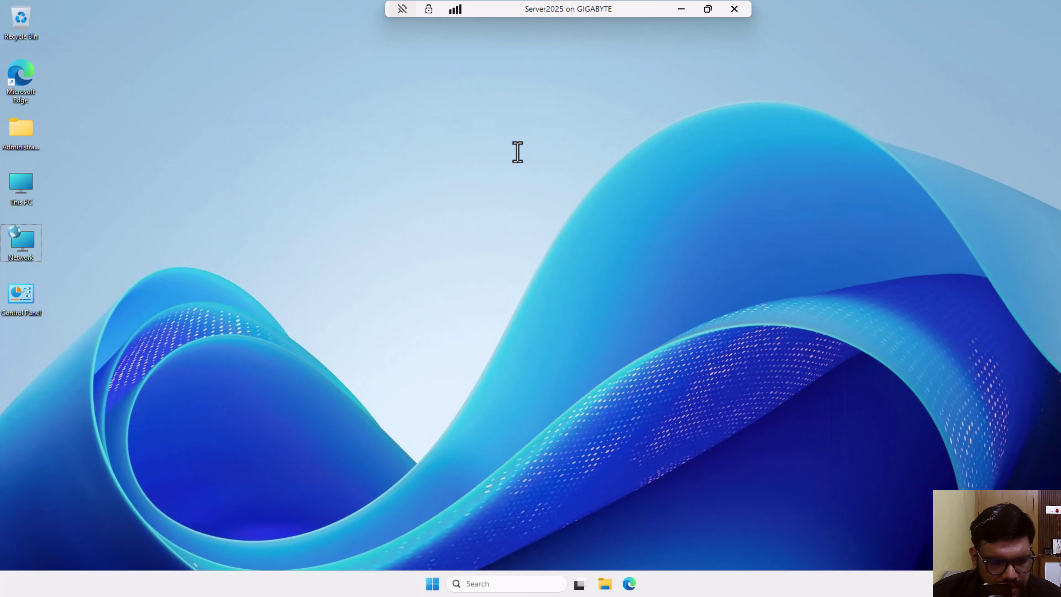
- Run cmd on Server2025, check ipconfig shows 192.168.10.1, then close the Command Prompt
{"action": "key", "text": "super+r"}
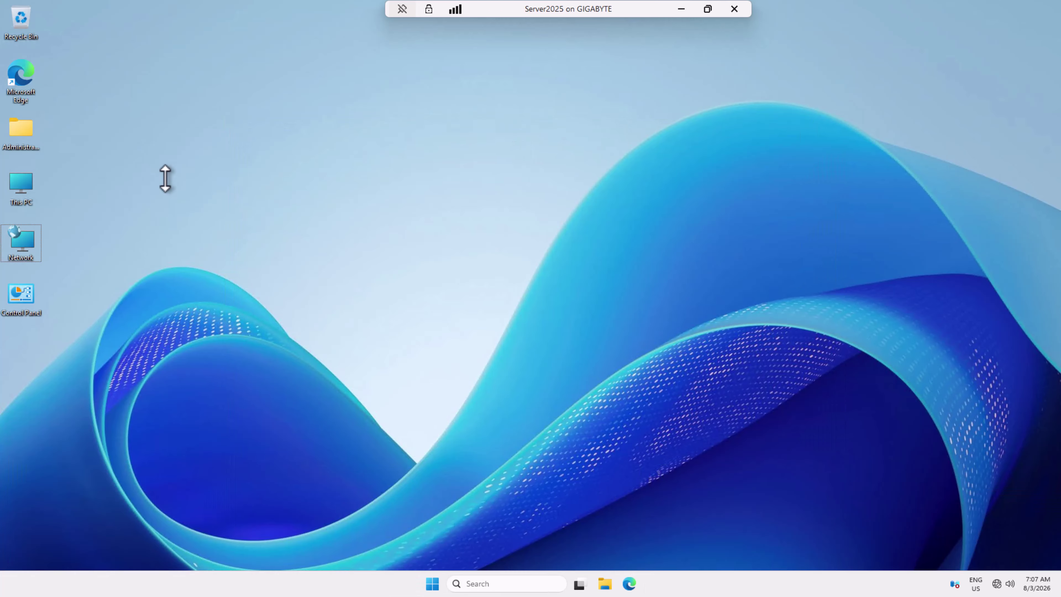
{"action": "key", "text": "super+r"}
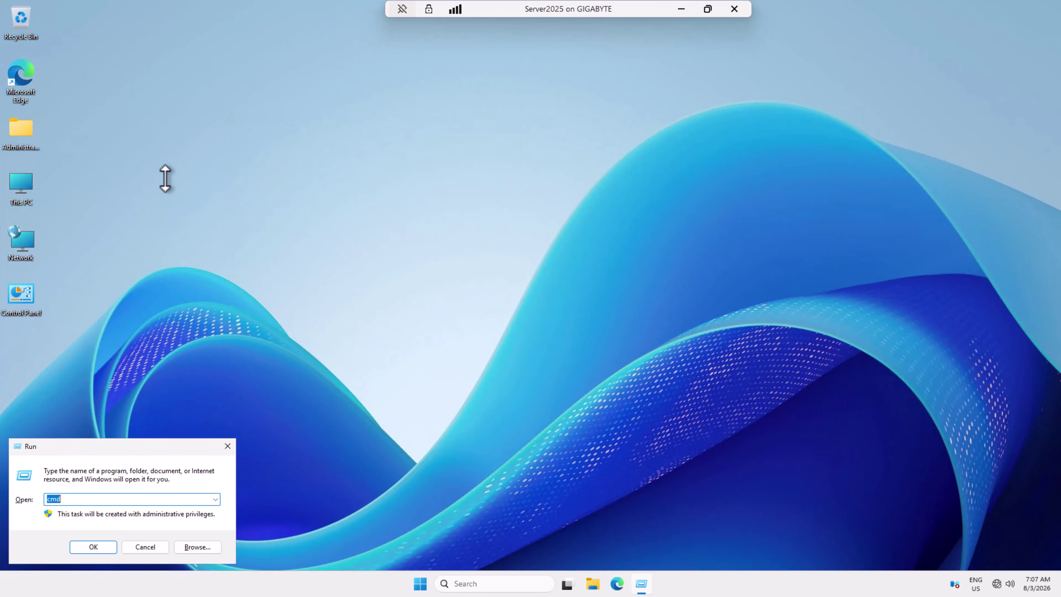
{"action": "type", "text": "cmd"}
{"action": "key", "text": "Return"}
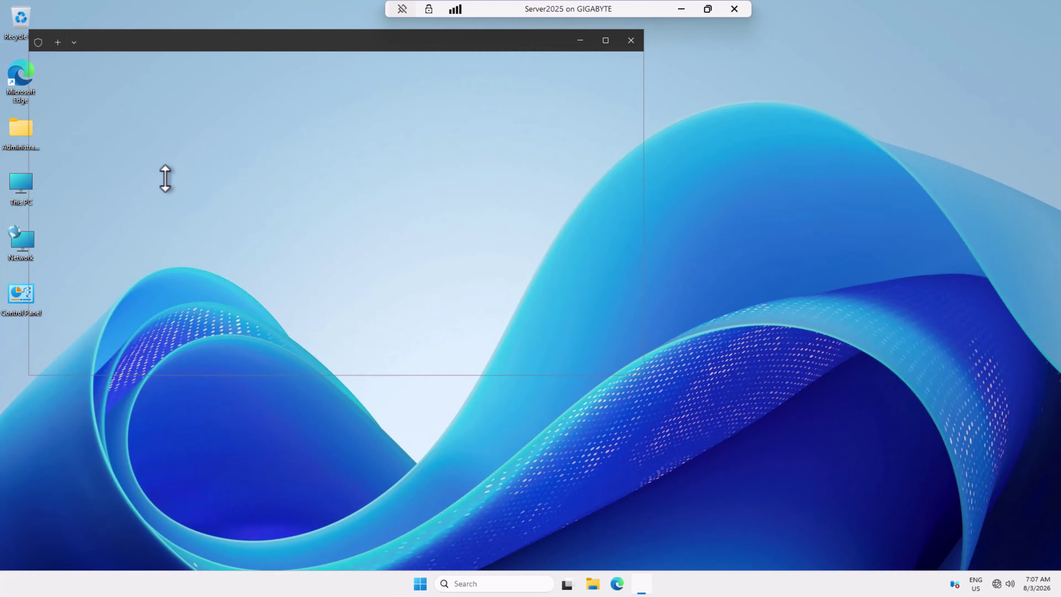
{"action": "type", "text": "i"}
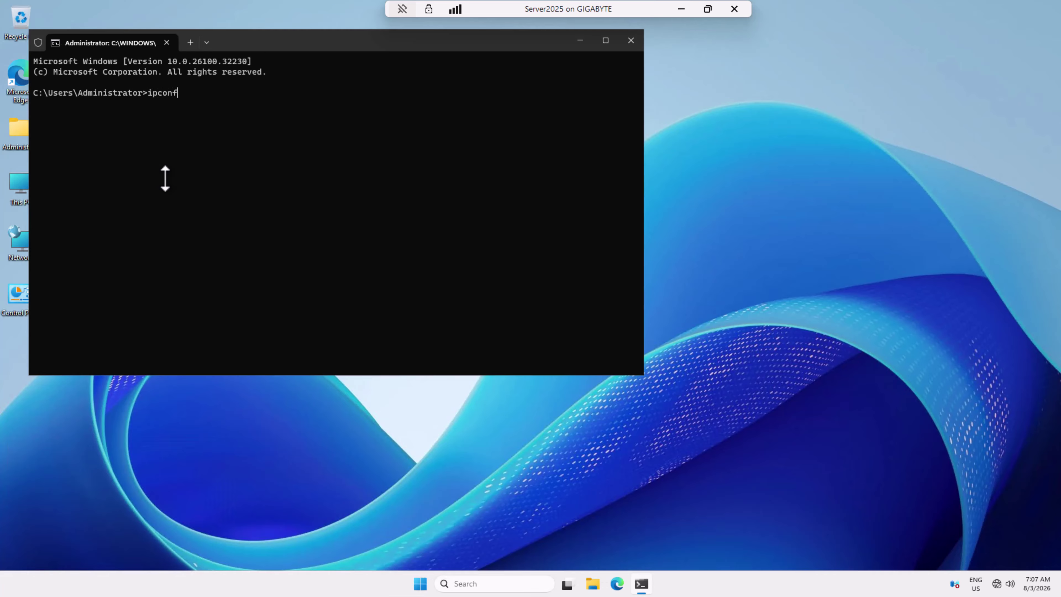
{"action": "key", "text": "Return"}
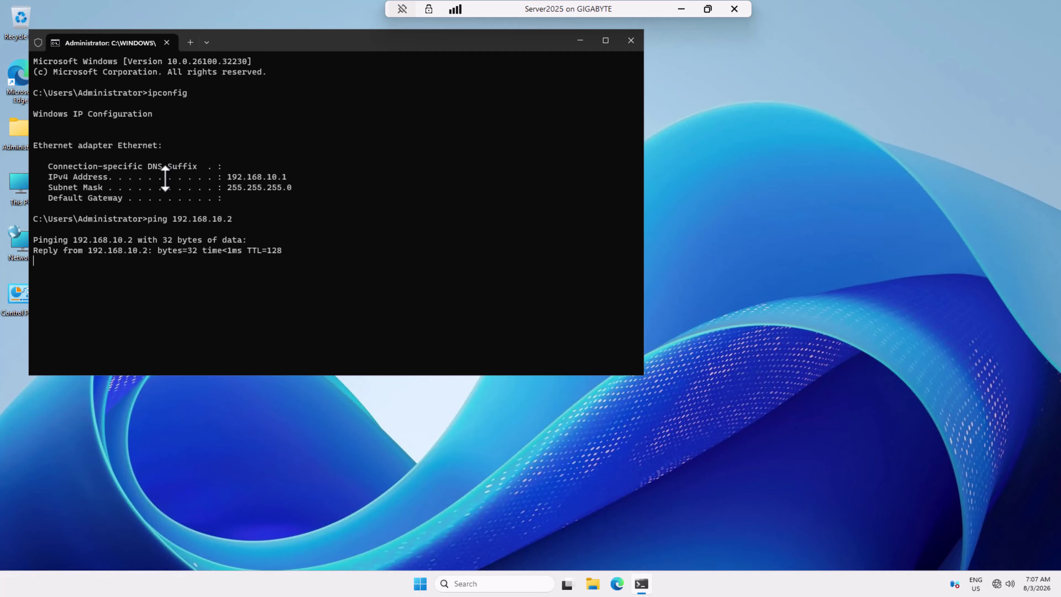
{"action": "left_click", "coordinate": [630, 42]}
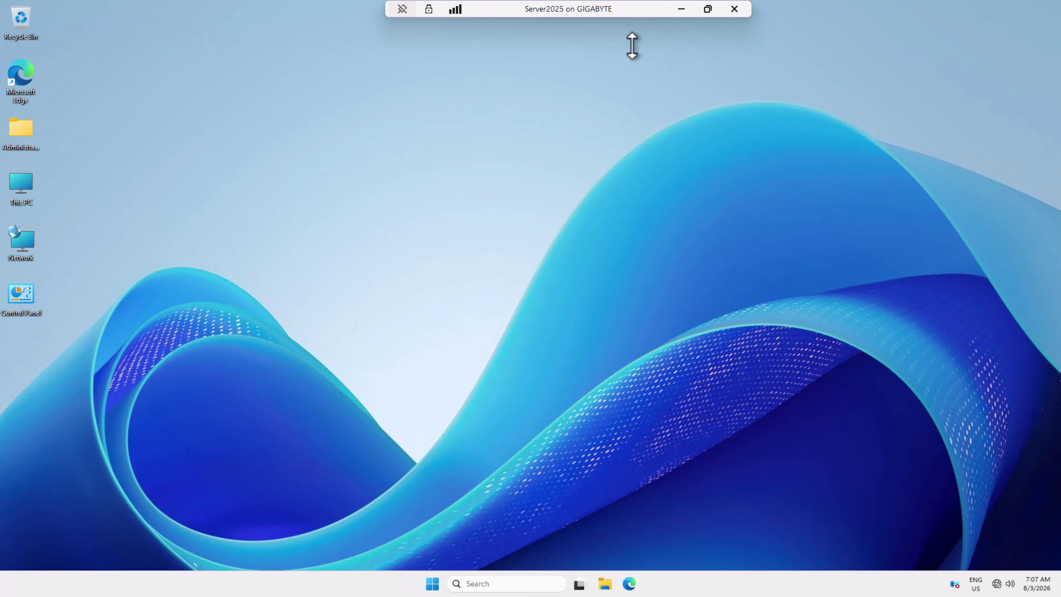